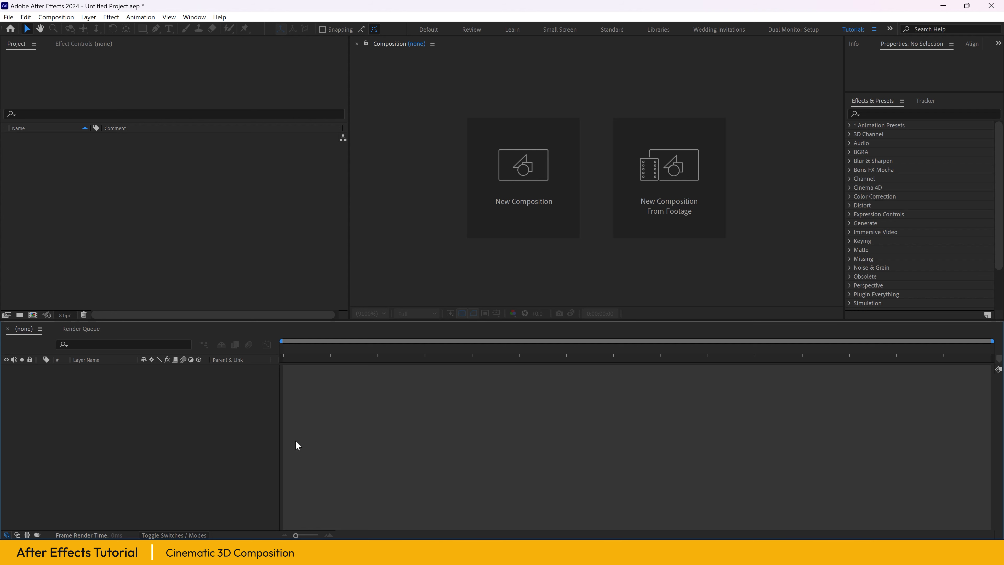
Step: Import all the files from the 01 ASSETS folder into the project
key(alt+Tab)
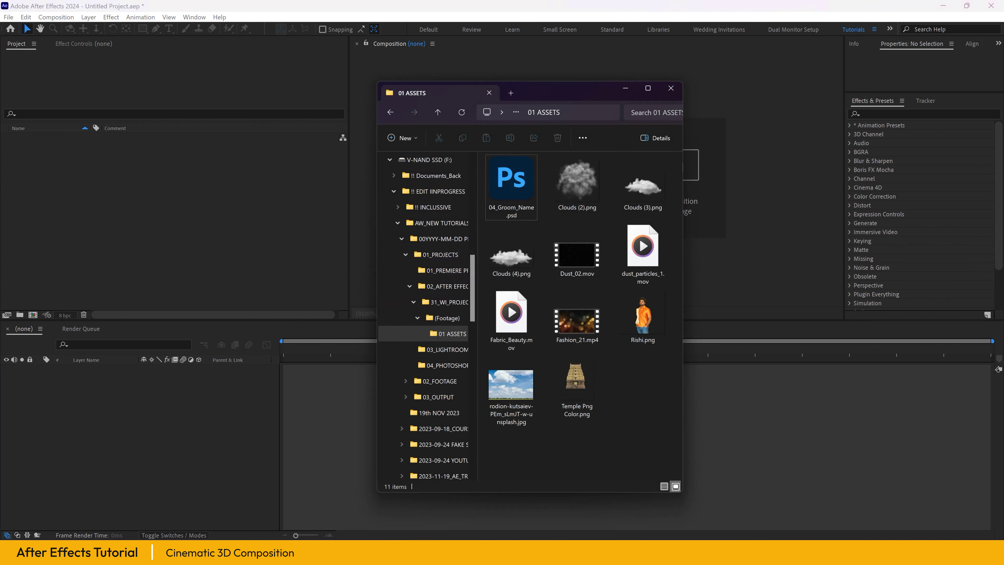
drag(685, 439, 160, 235)
drag(123, 284, 46, 139)
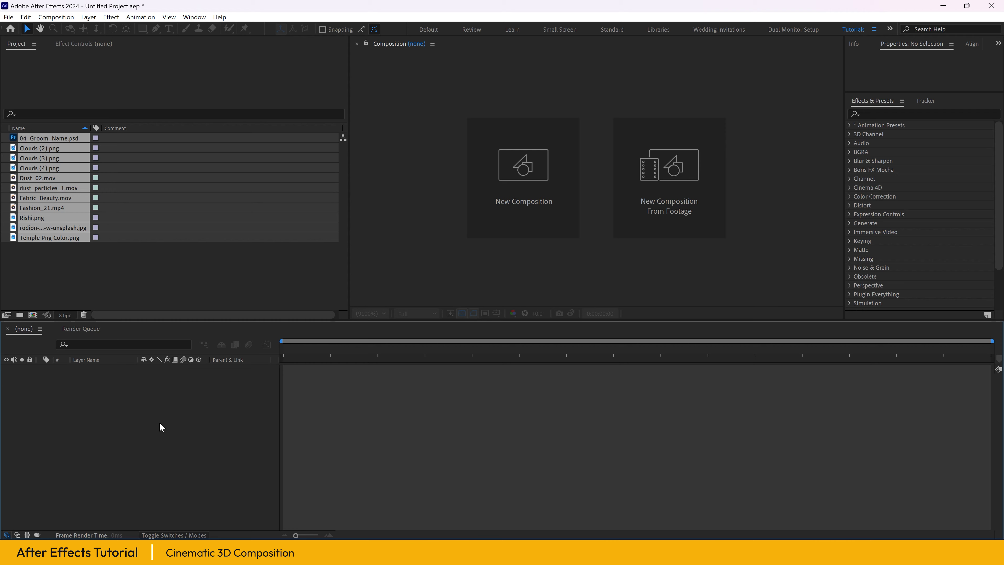
Step: Create a 10-second composition named SCENE with the HD 1920x1080 24 fps preset
key(ctrl+n)
click(415, 341)
text(0)
key(Right)
key(Delete)
text(1)
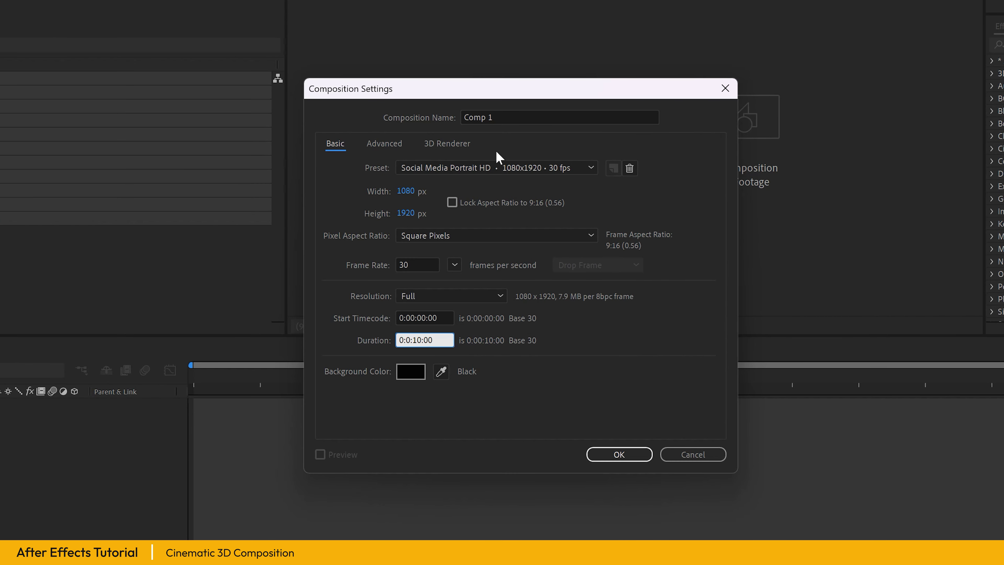
drag(509, 117, 428, 127)
text(SCENE)
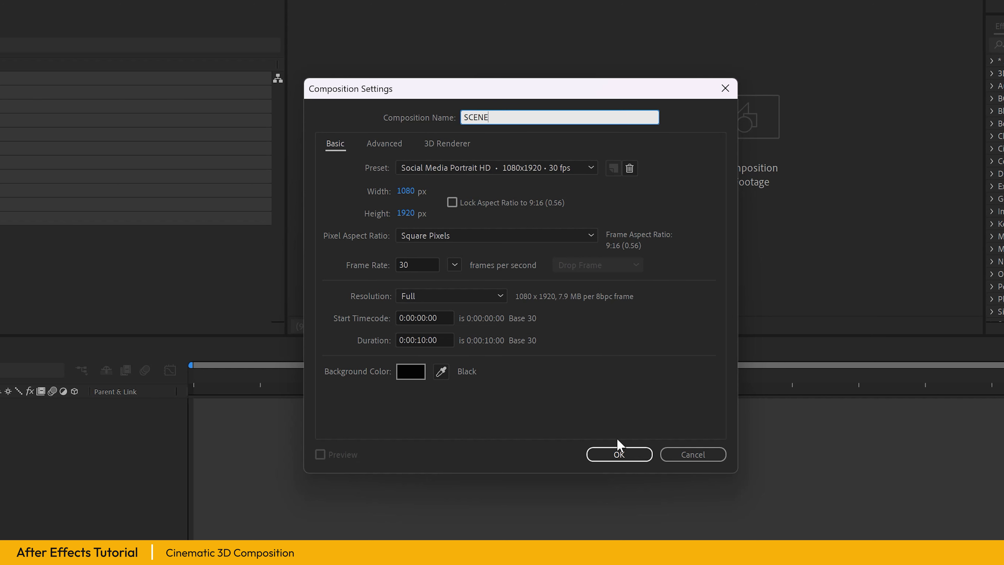
click(474, 168)
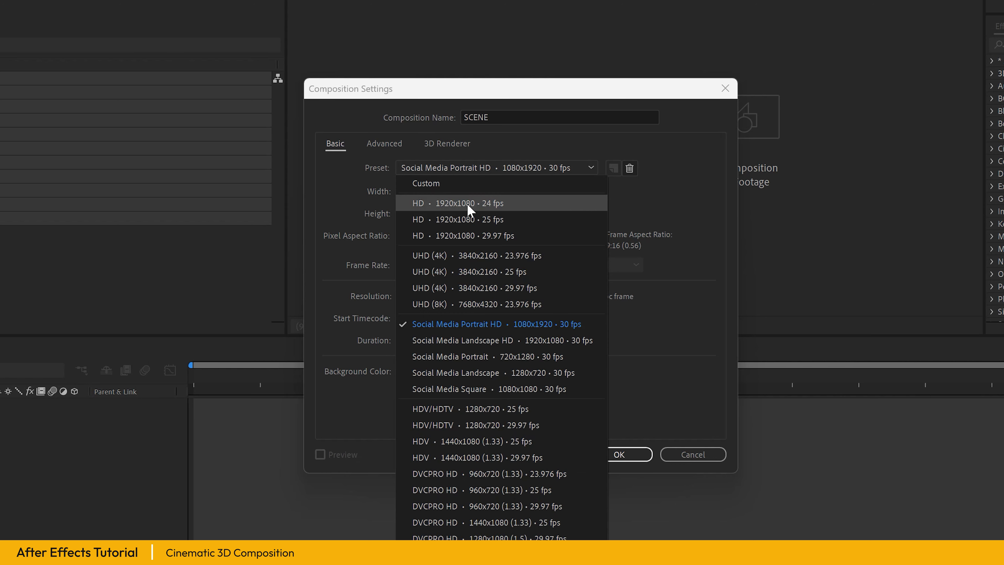
click(510, 203)
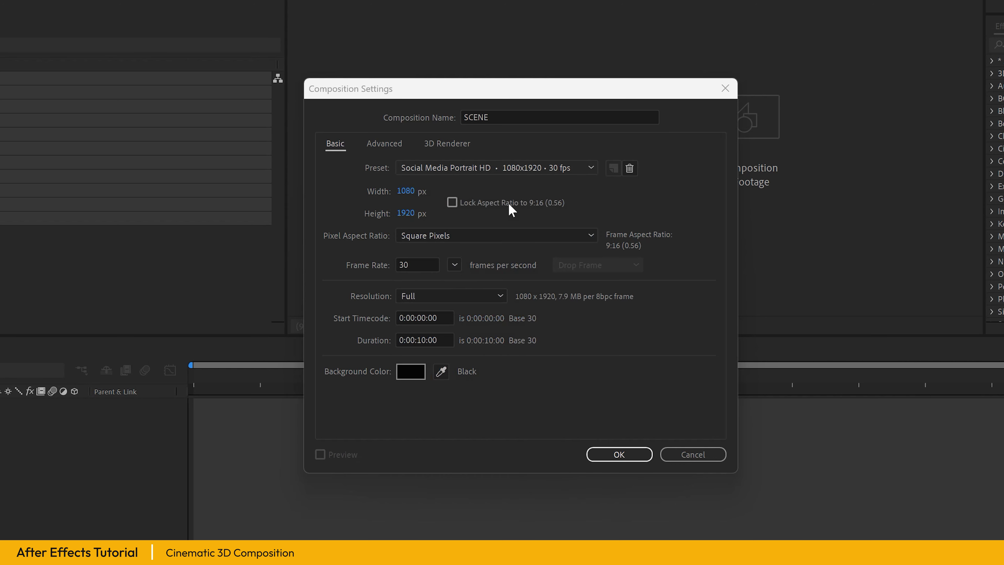
click(618, 453)
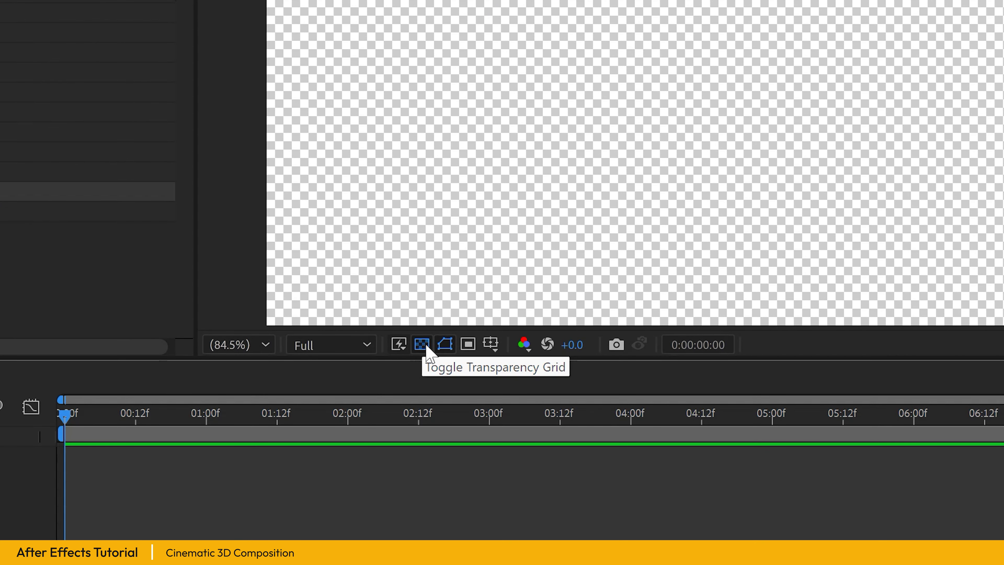
Step: Turn off the transparency grid in the composition view so the background displays as black
click(426, 347)
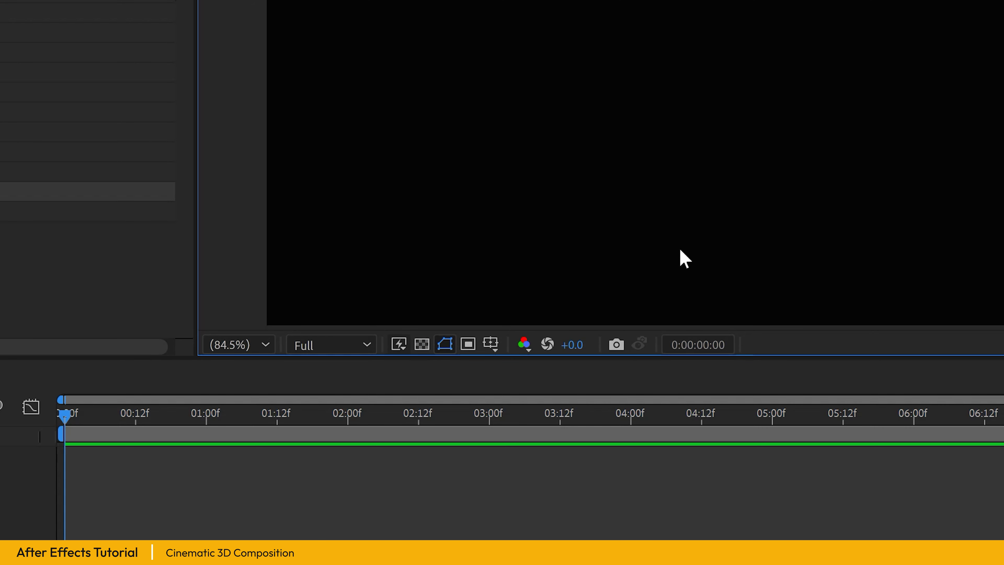
click(423, 346)
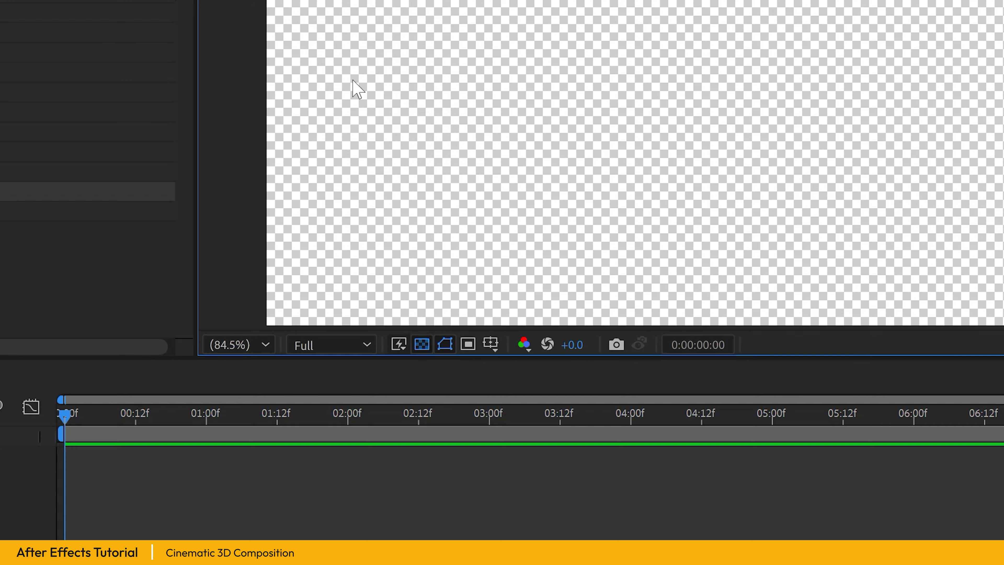
click(422, 343)
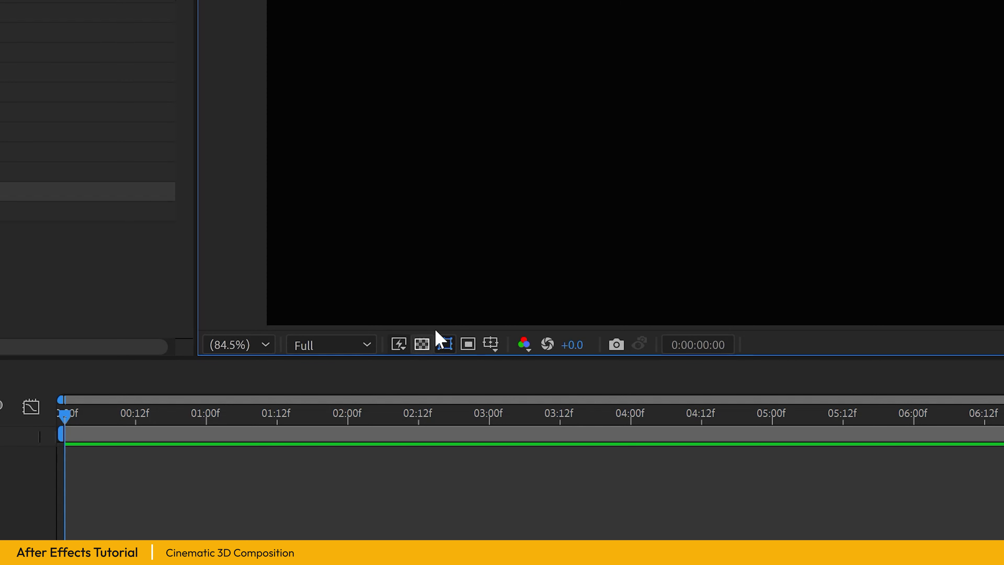
click(422, 345)
click(422, 344)
click(422, 345)
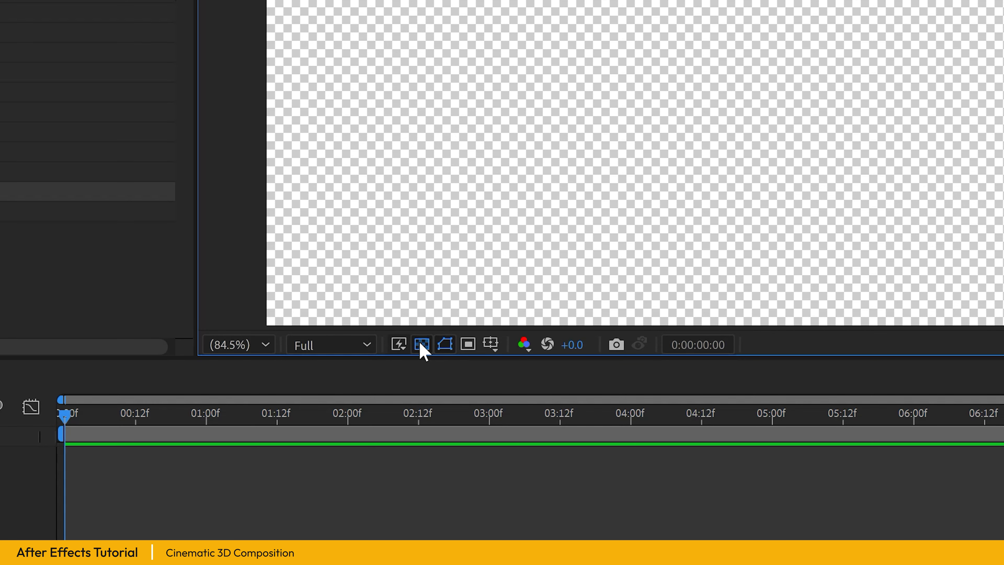
click(421, 345)
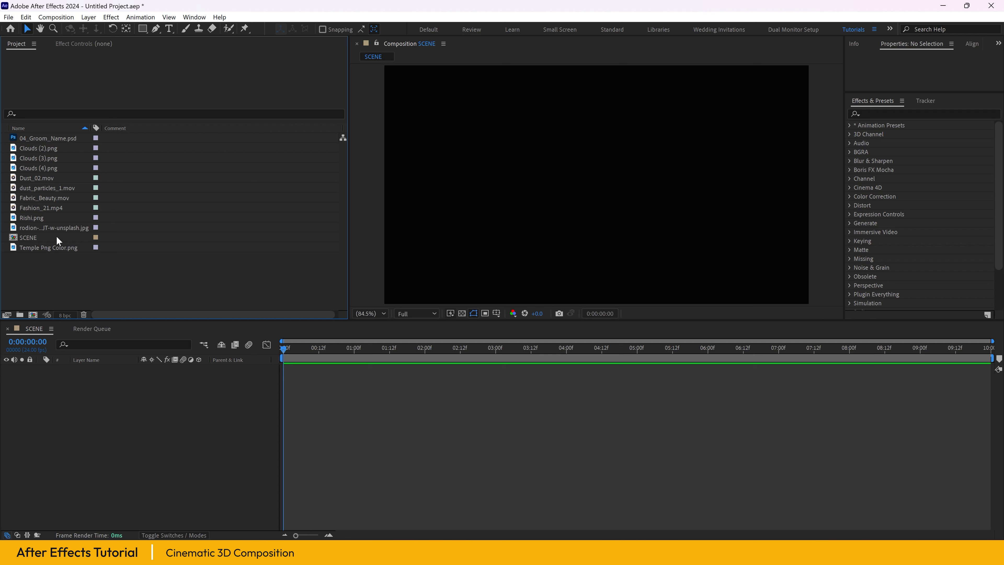
Step: Add Temple Png Color.png to the SCENE composition as a layer
click(60, 227)
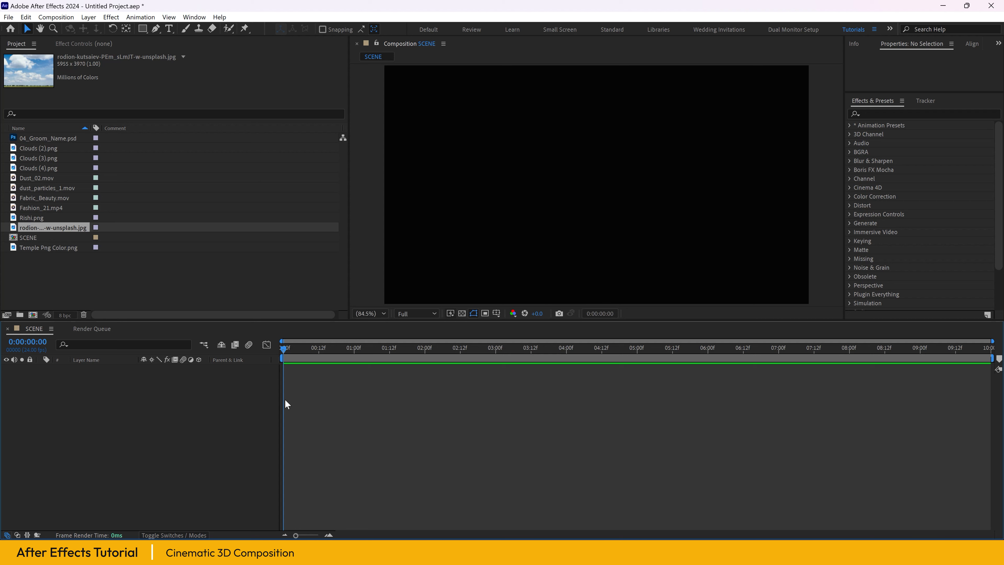
click(40, 283)
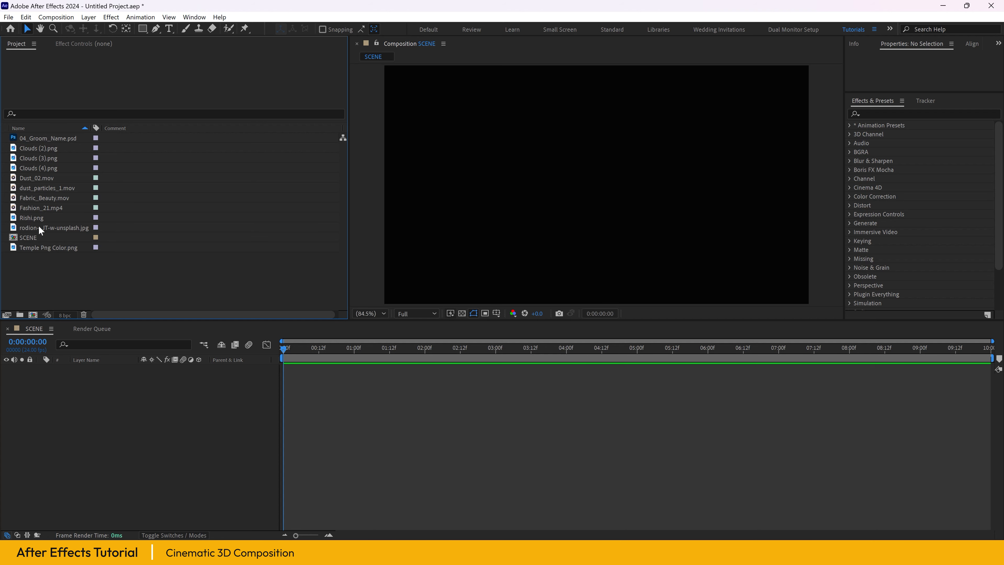
drag(38, 248, 144, 439)
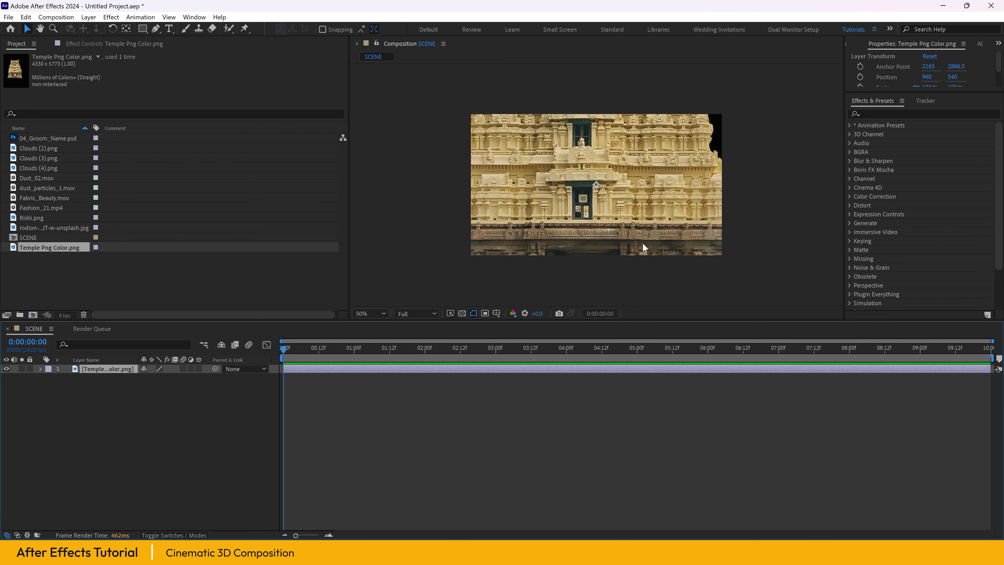
click(229, 398)
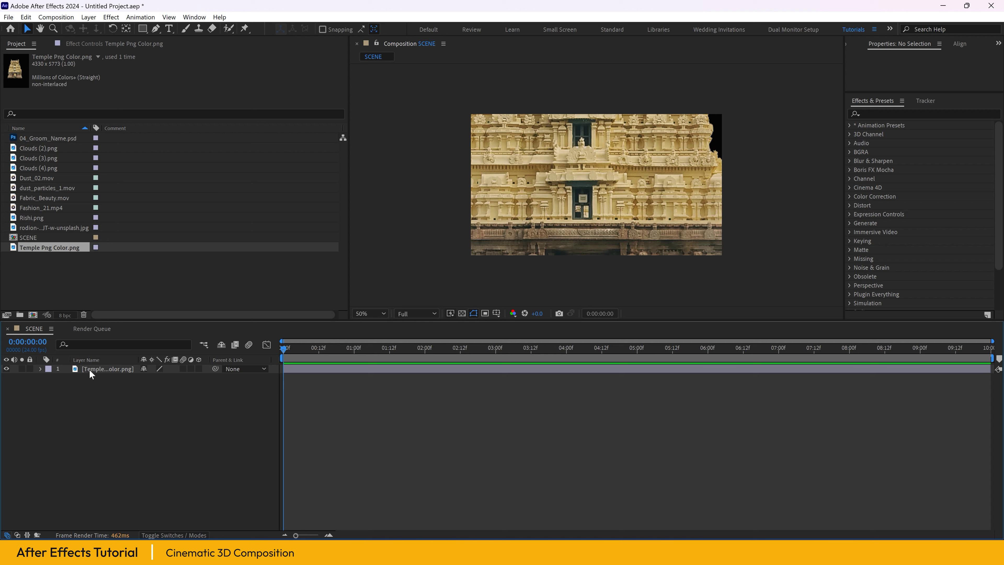
Step: Scale the Temple Png Color.png layer to 50%, then collapse its properties
click(41, 369)
click(50, 378)
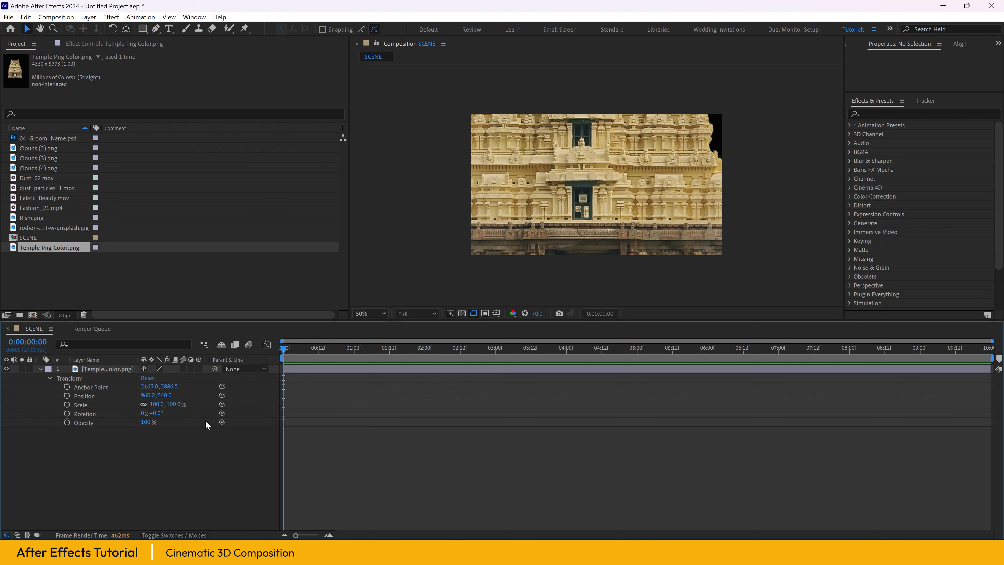
click(175, 403)
text(50)
key(Return)
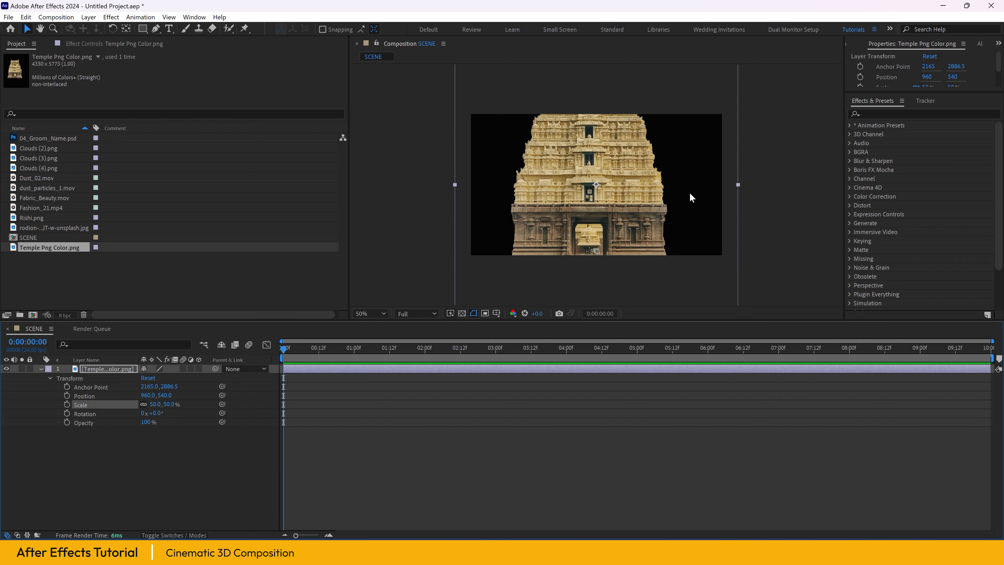
scroll(661, 202, down, 2)
scroll(661, 202, up, 2)
click(41, 368)
click(116, 428)
Step: Pre-compose the temple image layer as Temple, leaving all attributes in SCENE
right_click(104, 367)
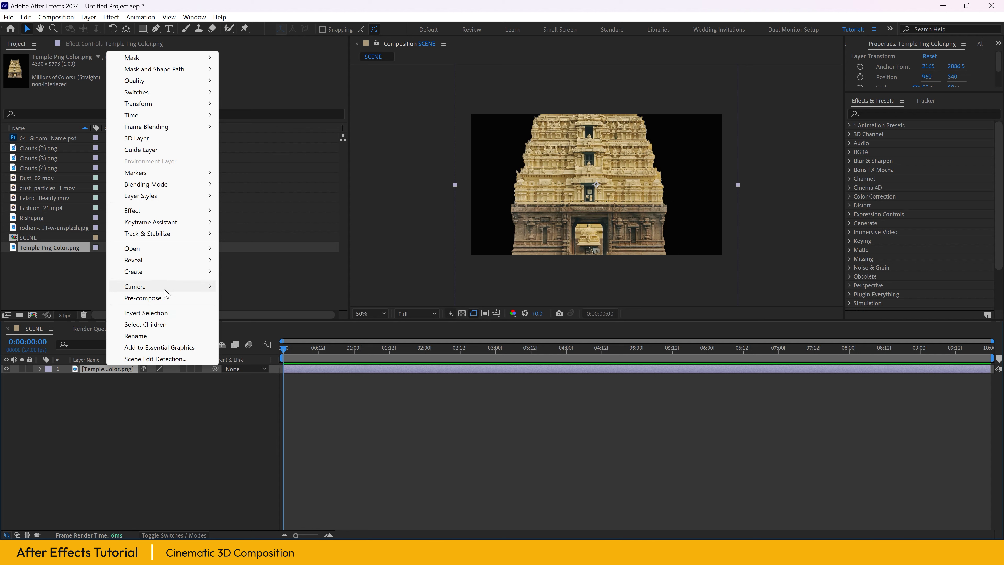
click(152, 299)
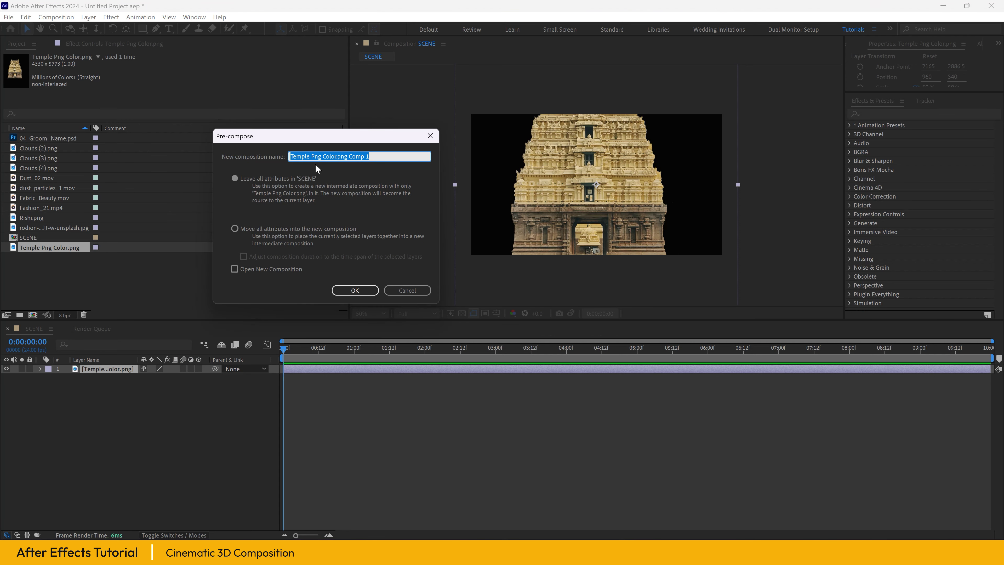
key(BackSpace)
click(358, 290)
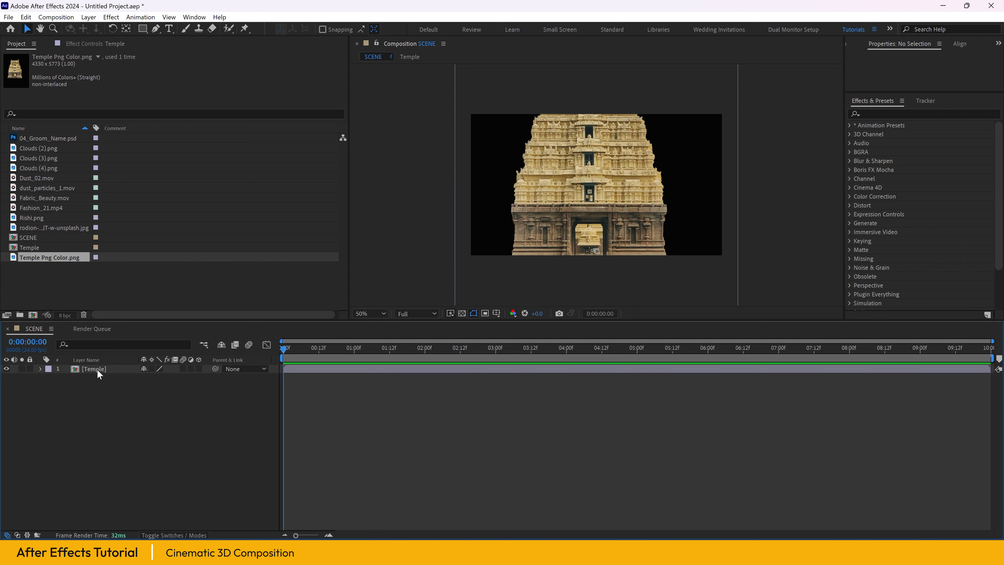
Step: Make the Temple layer a 3D layer
click(100, 370)
click(142, 436)
click(93, 370)
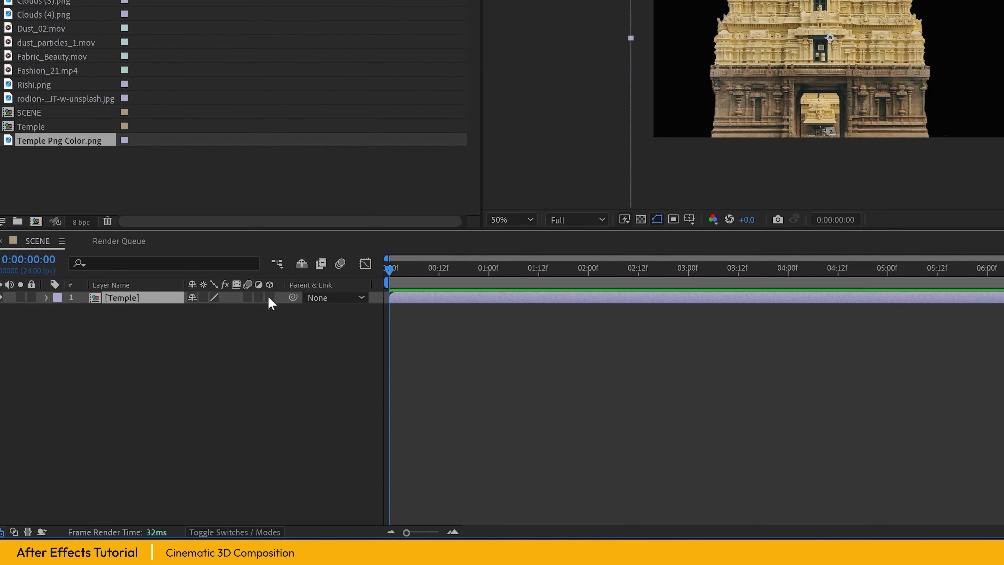
click(270, 298)
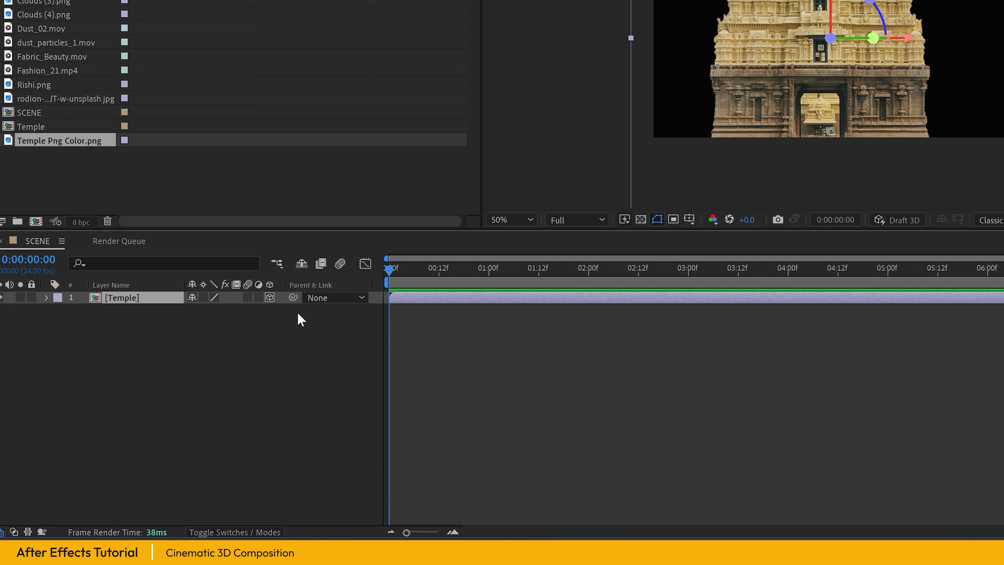
click(92, 334)
Step: Scale the Temple layer to 68% and move it down and slightly right, to about X 1036, Y 1274
click(125, 297)
click(46, 298)
click(60, 310)
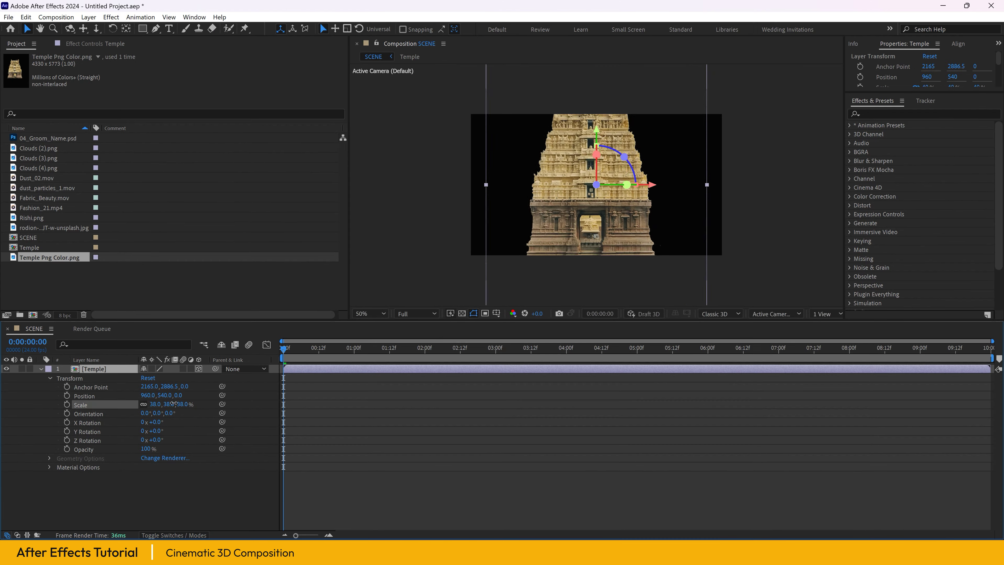
drag(248, 350, 226, 346)
drag(168, 403, 191, 404)
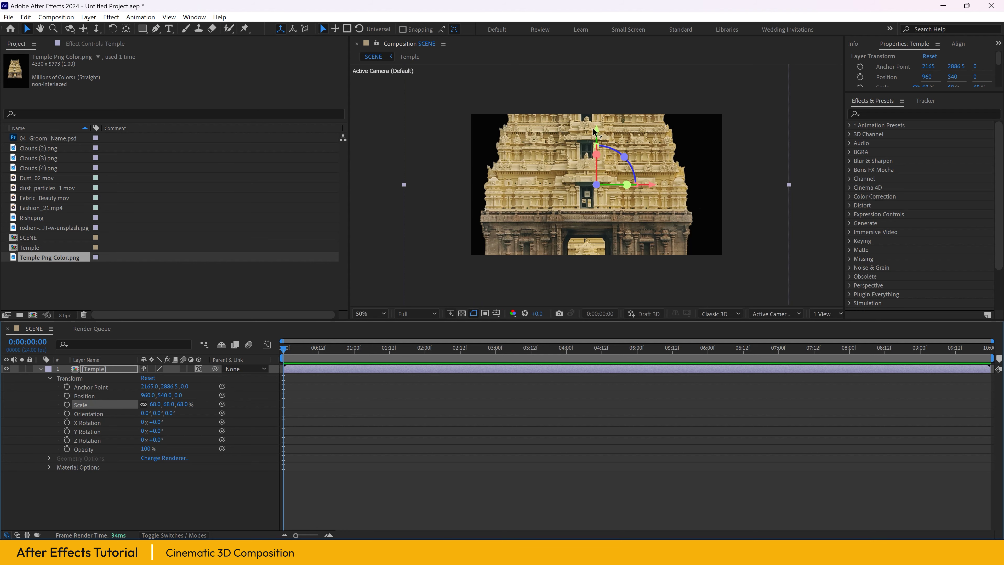
drag(595, 129, 600, 232)
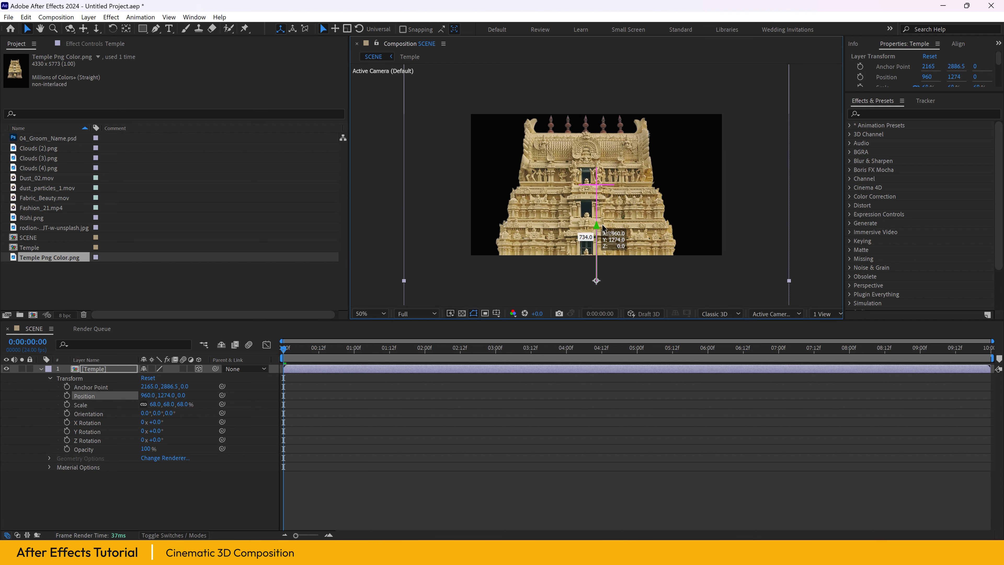
drag(650, 281, 665, 280)
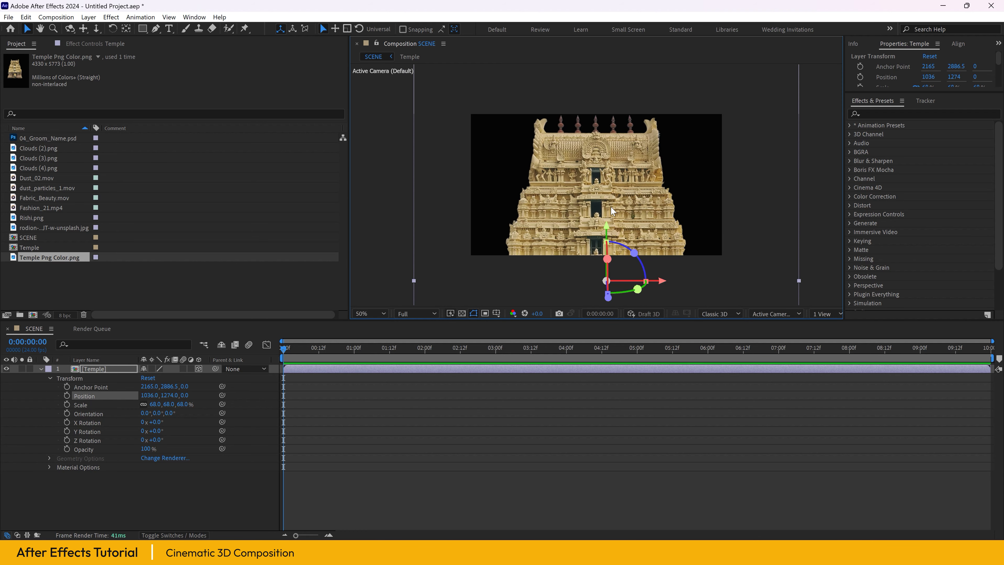
Step: Fit the composition to the viewer, turn on the transparency grid and collapse the Temple layer's properties
click(370, 313)
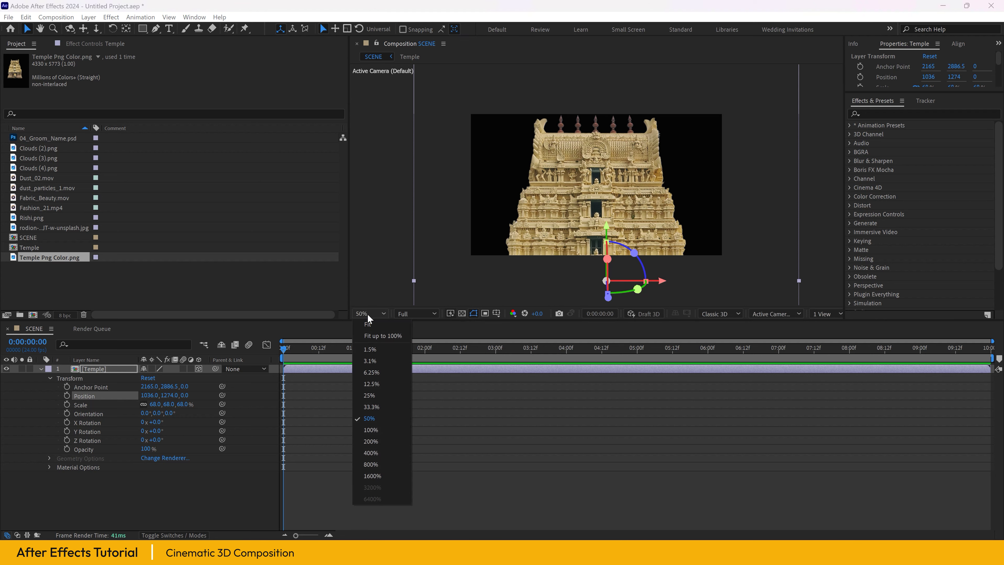
click(368, 326)
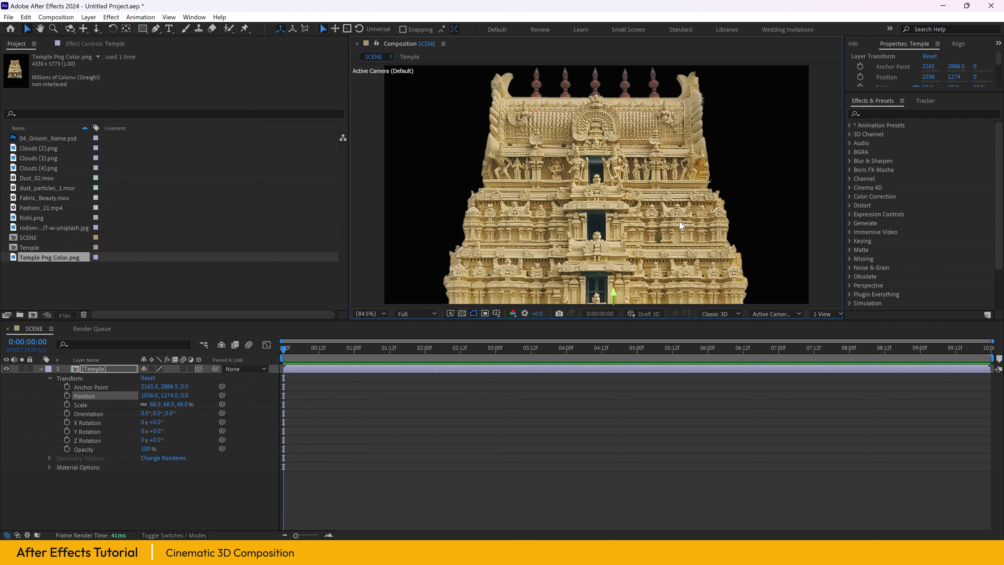
click(462, 313)
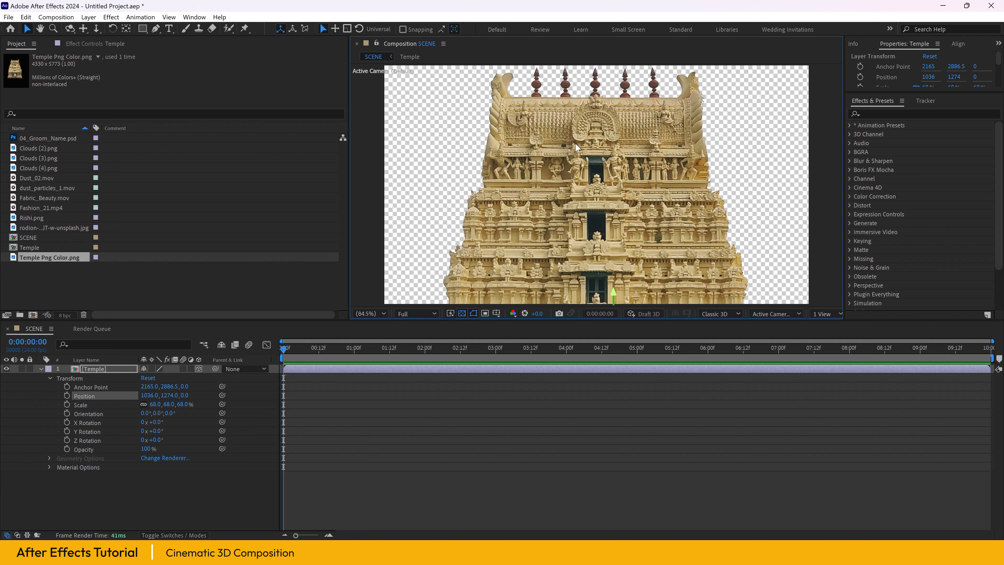
click(41, 369)
click(123, 448)
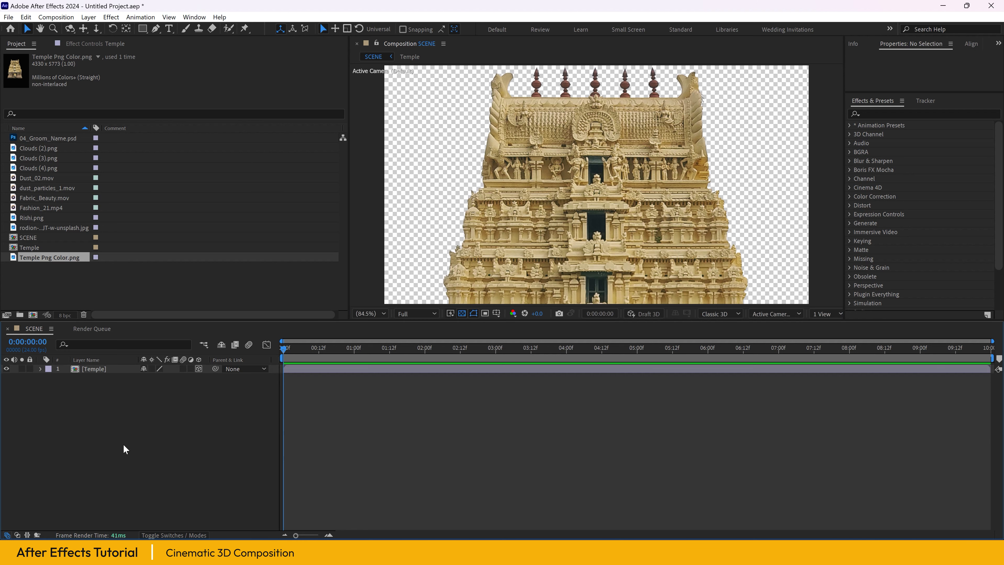
Step: Duplicate the Temple layer and move the copy right along X to about 1742
click(96, 372)
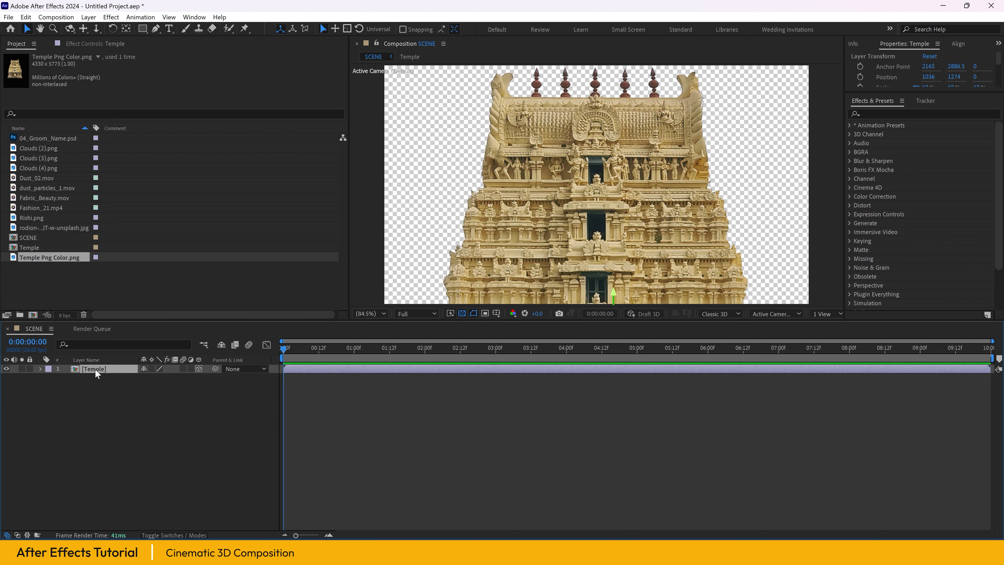
key(ctrl+d)
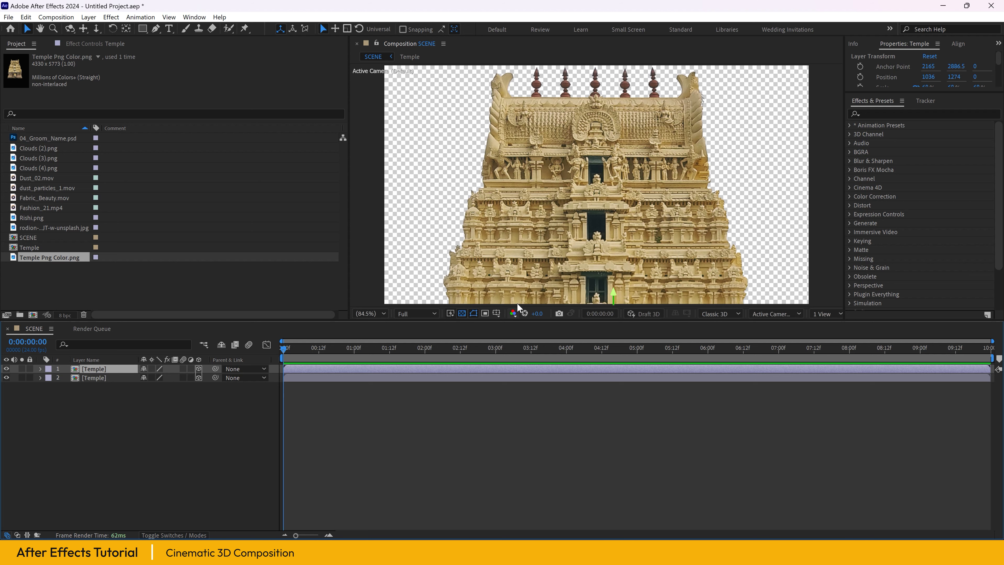
scroll(577, 239, down, 2)
drag(618, 281, 758, 281)
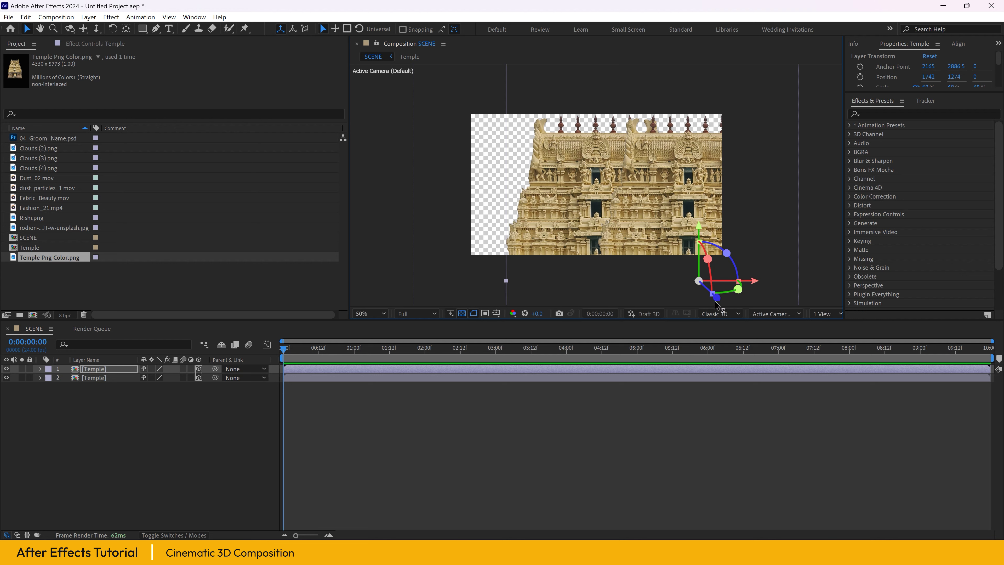
drag(716, 297, 634, 222)
key(ctrl+z)
Step: Try pushing the copied Temple layer back in depth to about Z 1371, then reset its Z position to 0
click(40, 368)
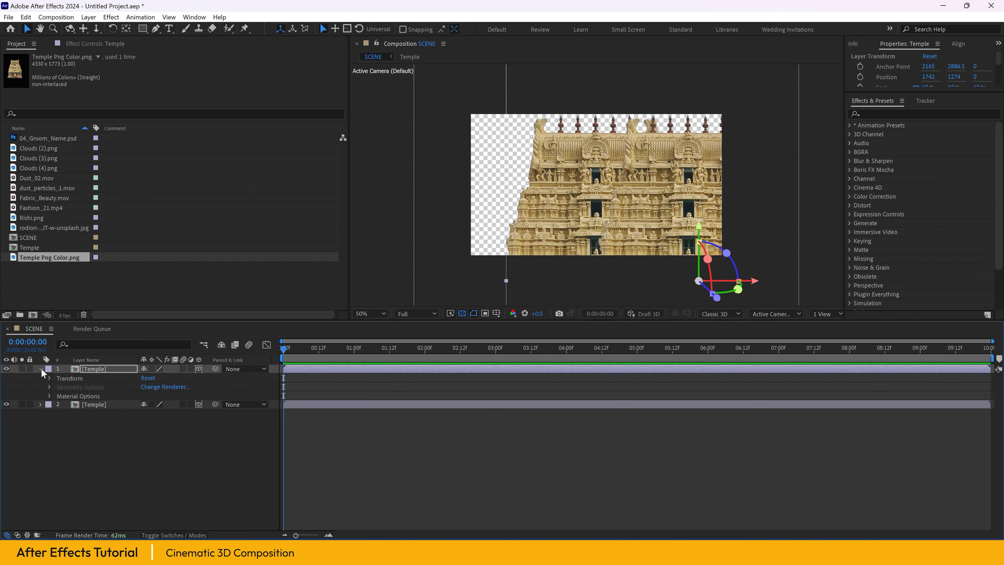
click(49, 377)
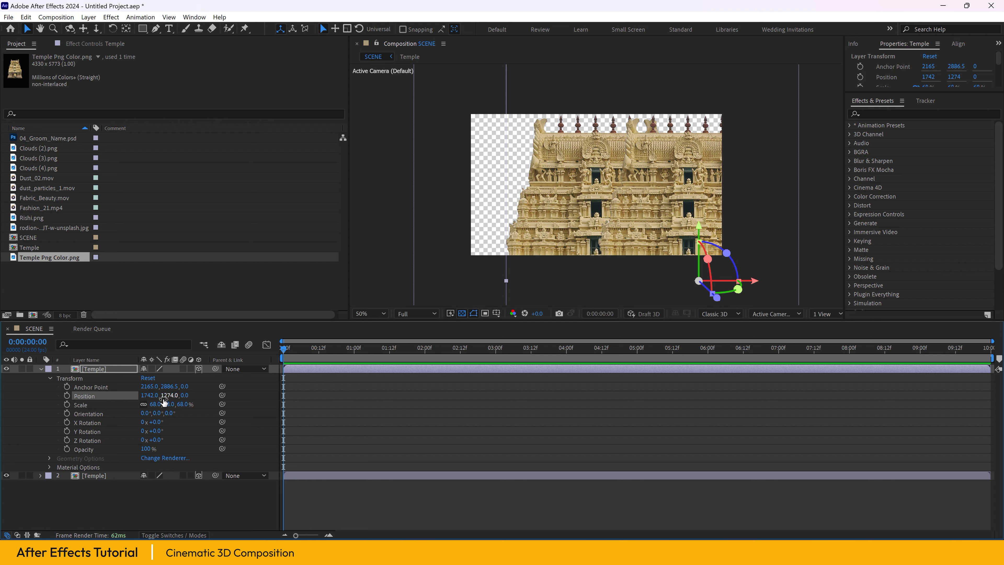
drag(149, 395, 932, 422)
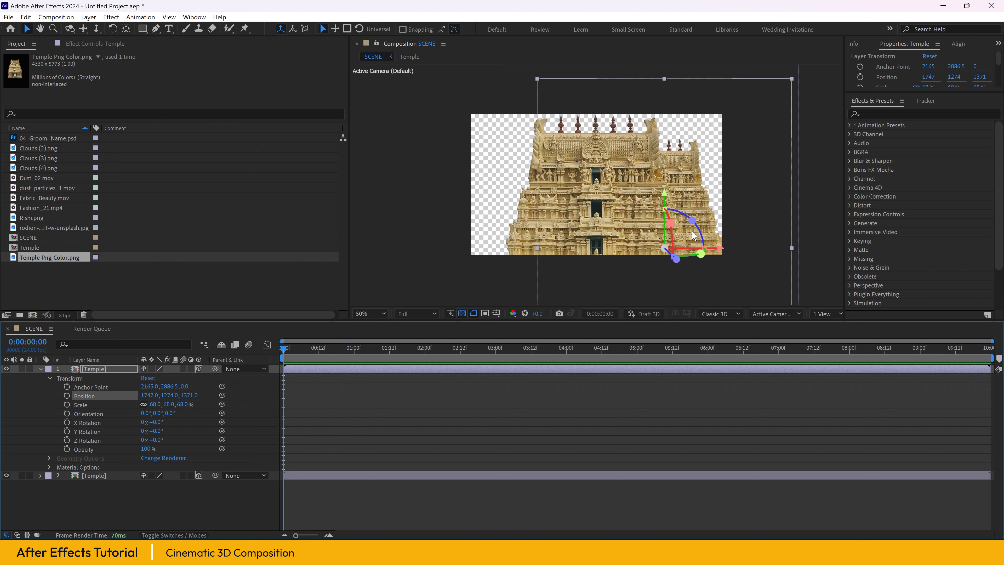
drag(195, 395, 3, 397)
click(190, 396)
text(0)
key(Return)
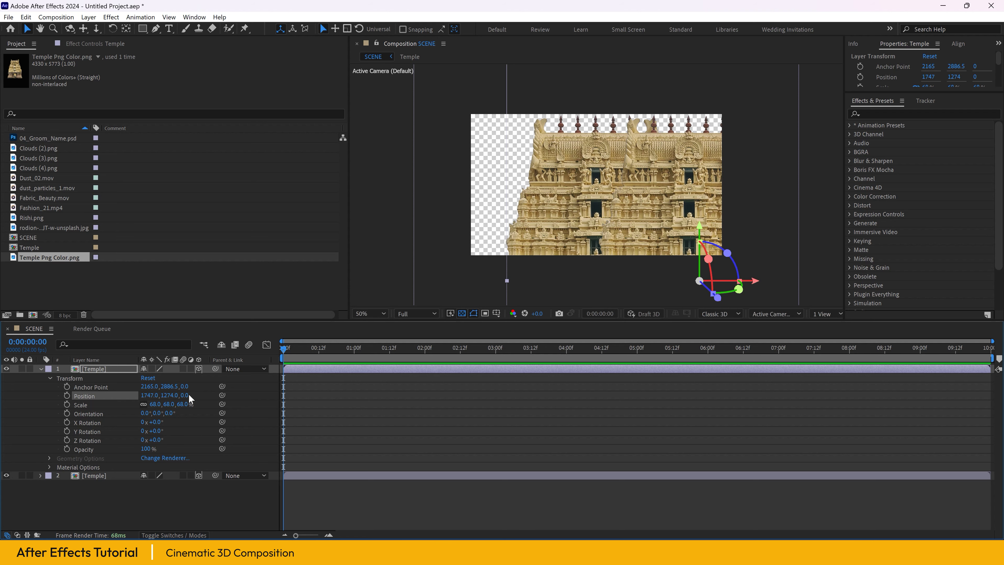
Step: Push the copied Temple layer back to about Z 2075, shift it right to about X 2070, and collapse its properties
drag(188, 395, 964, 399)
drag(189, 394, 532, 388)
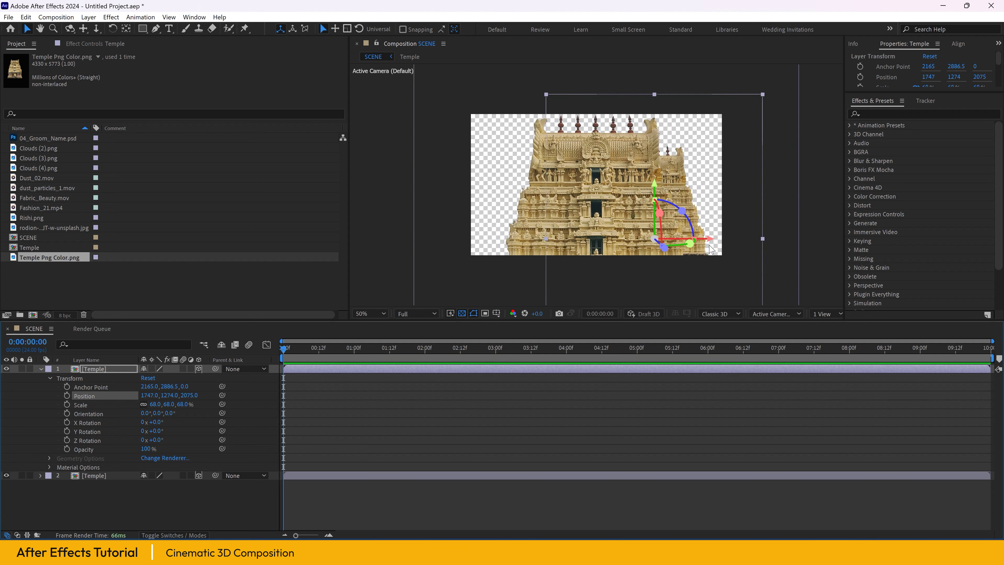
drag(707, 242, 731, 242)
click(40, 369)
click(94, 422)
Step: Duplicate the rear Temple layer and move the copy left of the front temple, to about X -977
click(112, 370)
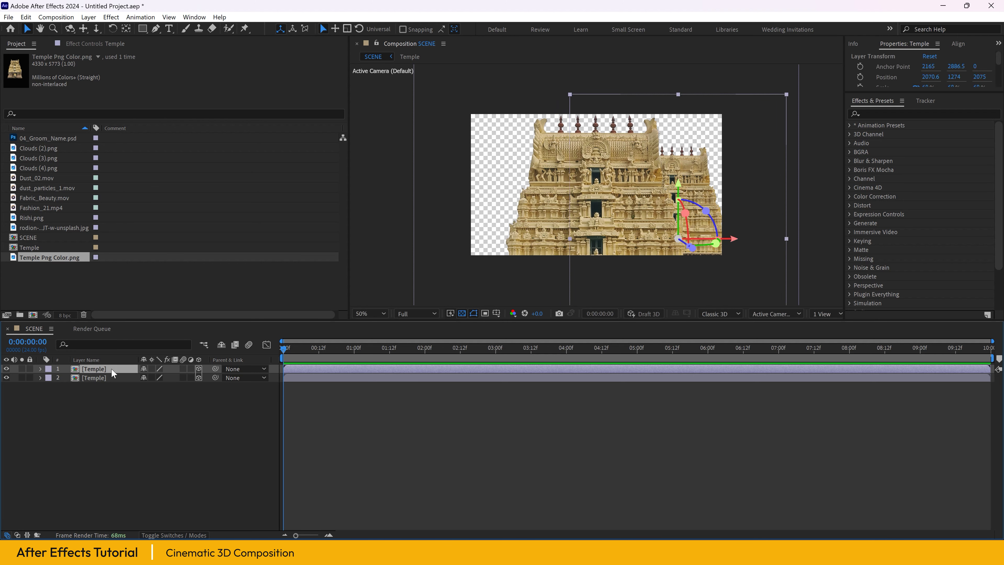
key(ctrl+d)
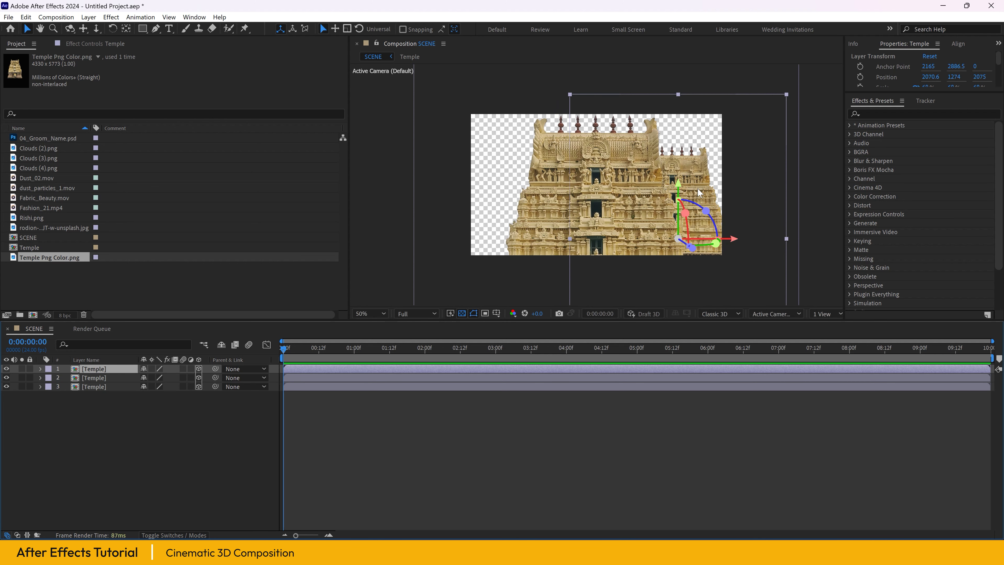
drag(734, 242, 506, 248)
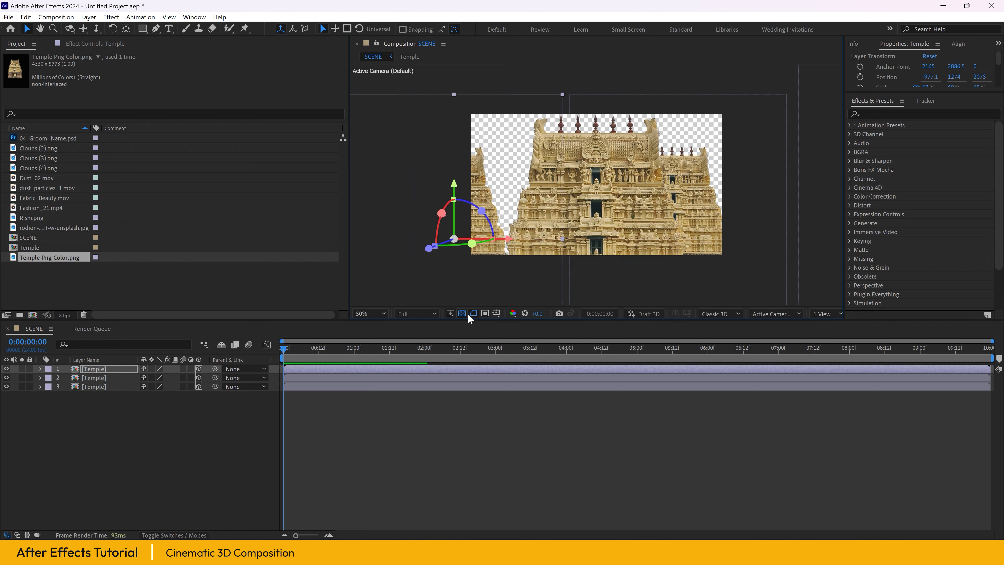
click(200, 439)
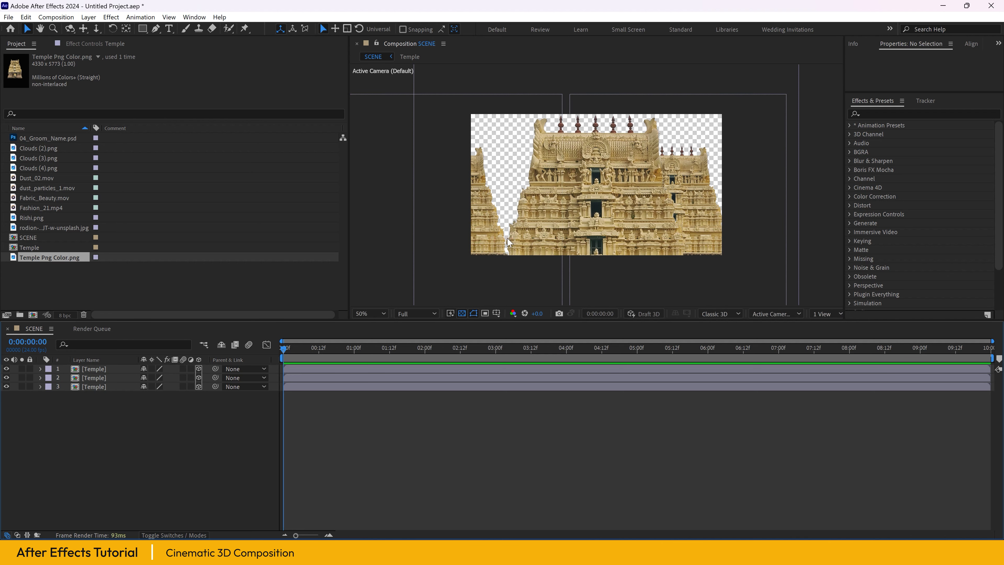
Step: Color-label the Temple layers: orange for the front temple, blue for the right rear one and peach for the left rear one
click(95, 386)
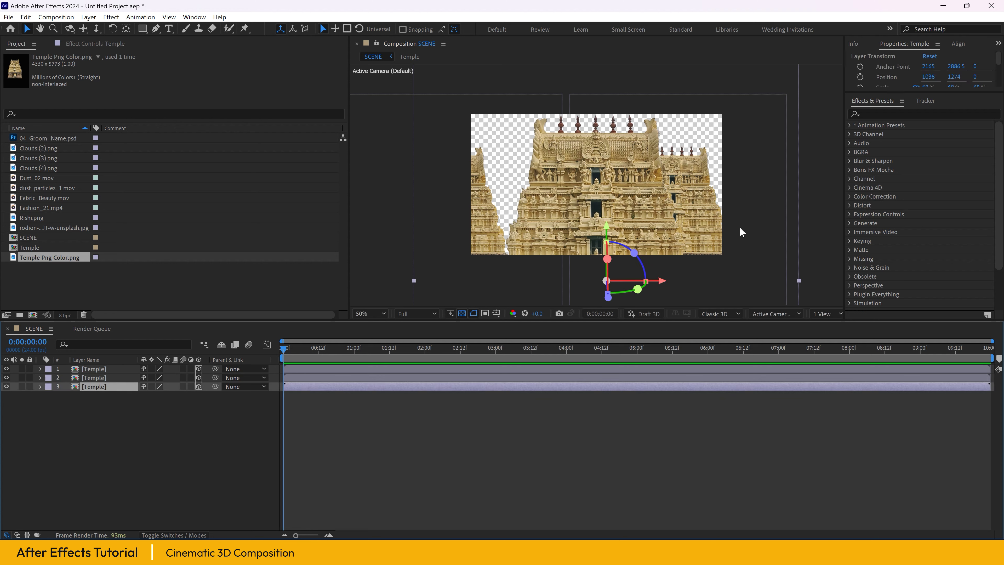
click(93, 407)
click(98, 387)
click(48, 387)
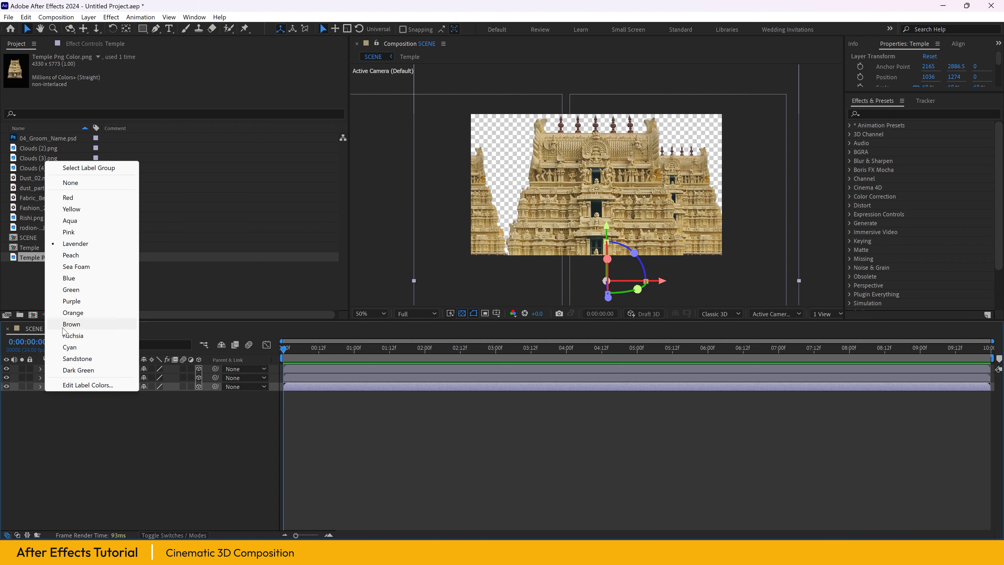
click(67, 313)
click(90, 421)
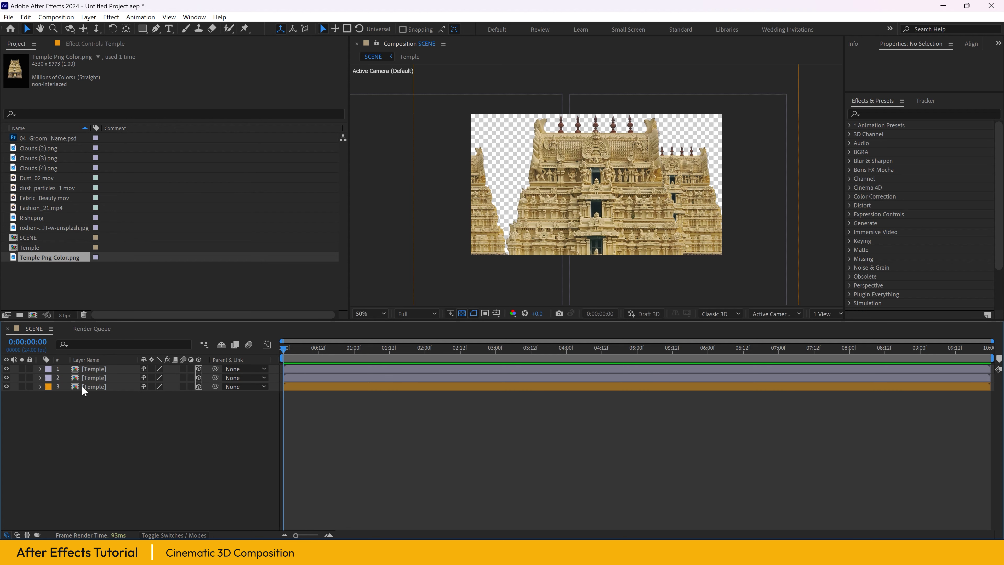
click(48, 378)
click(69, 265)
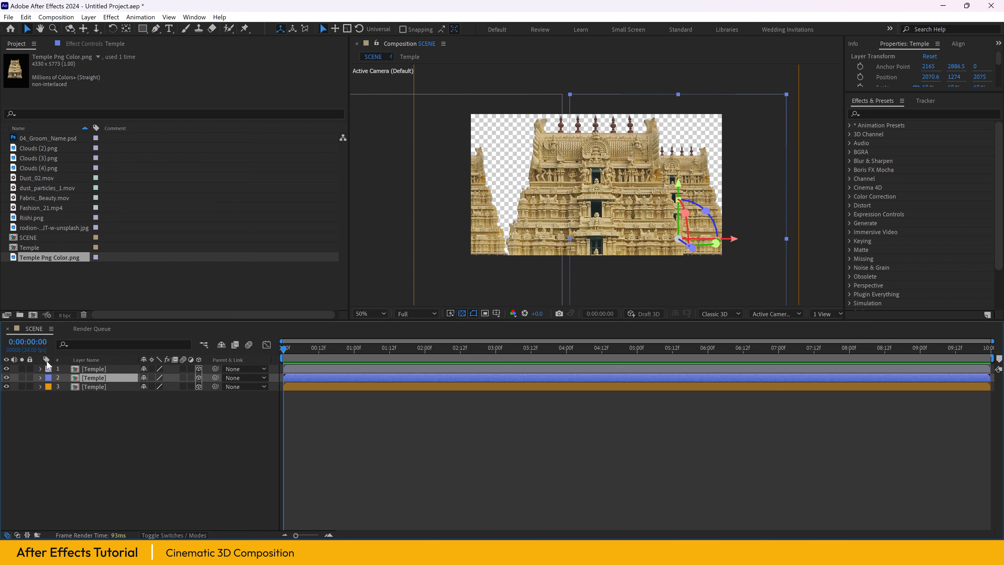
click(49, 368)
click(71, 237)
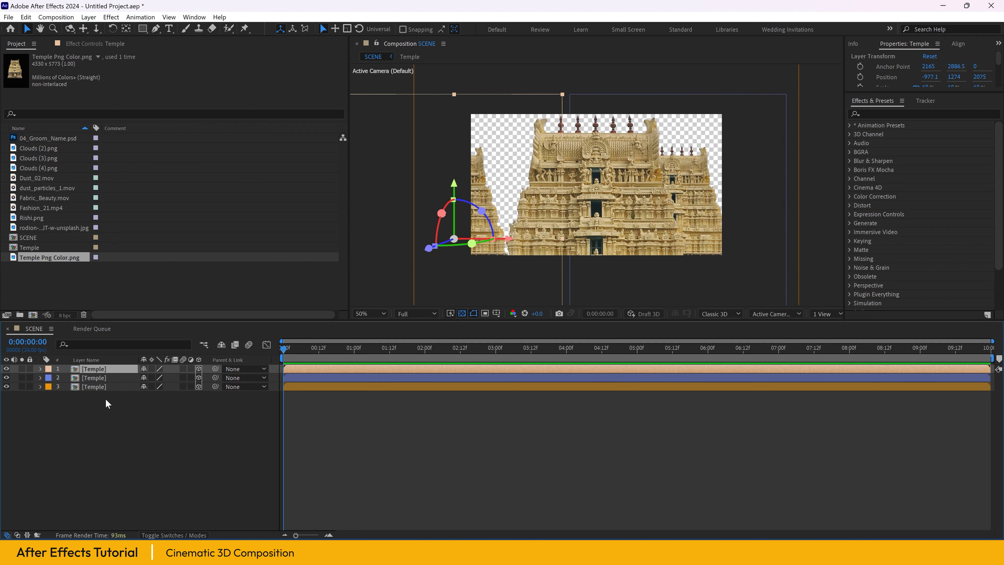
click(162, 424)
Step: Move the current time to 0:00:00:07 and shift the front orange-labelled Temple layer left to about X 968
key(space)
drag(295, 350, 304, 350)
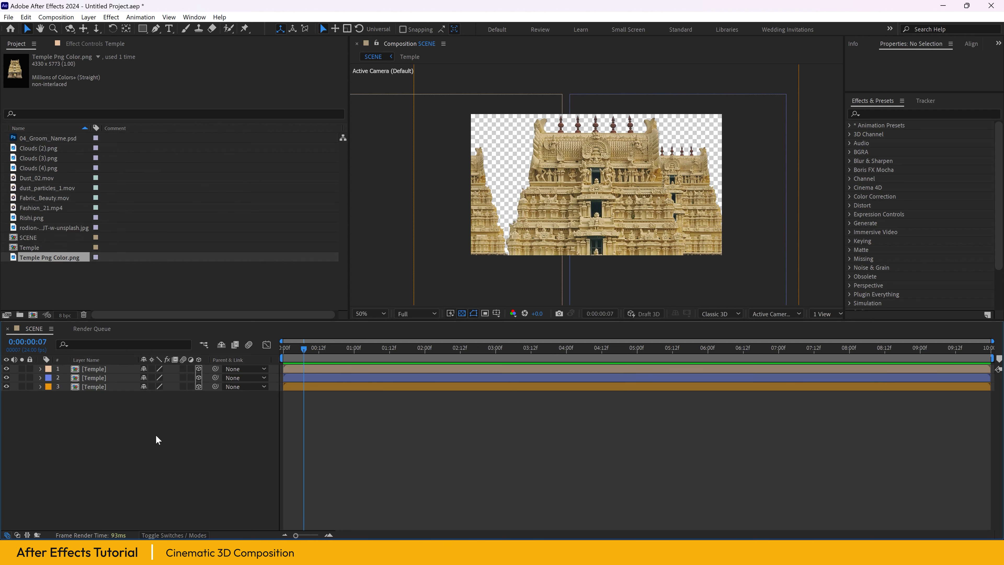
click(94, 386)
drag(661, 281, 653, 281)
Step: Examine the bounds and placement of each of the three Temple layers relative to the composition frame
click(94, 377)
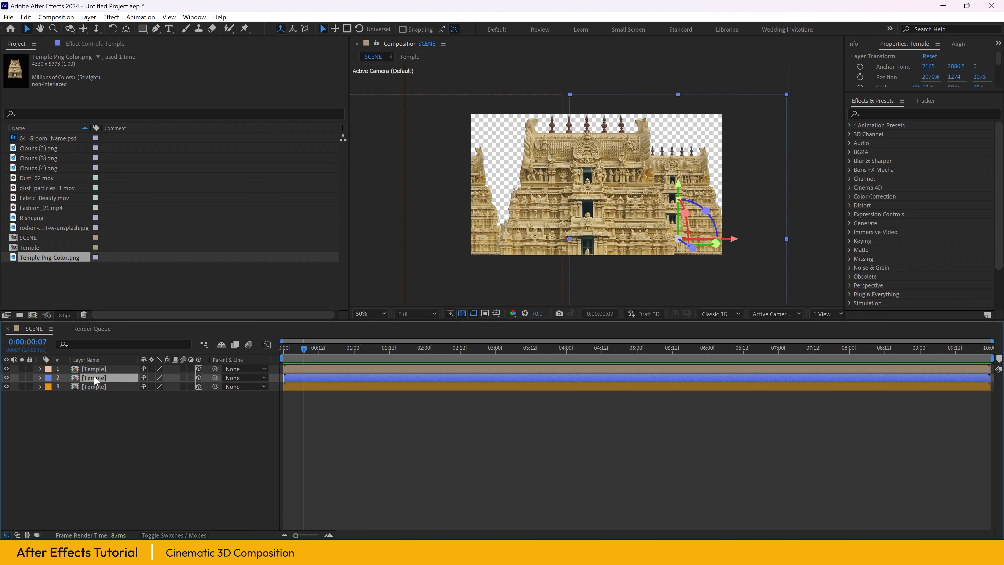
click(95, 386)
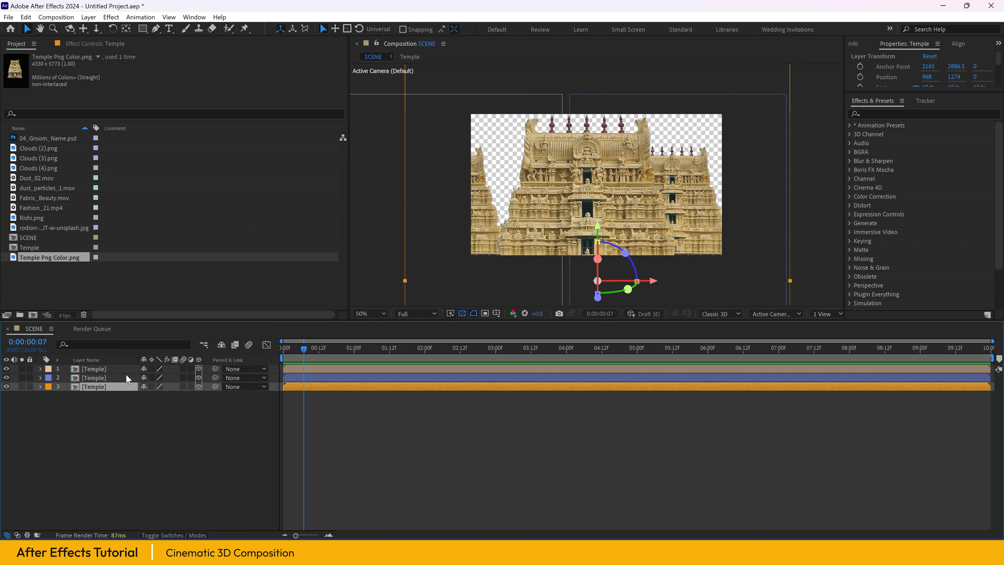
key(comma)
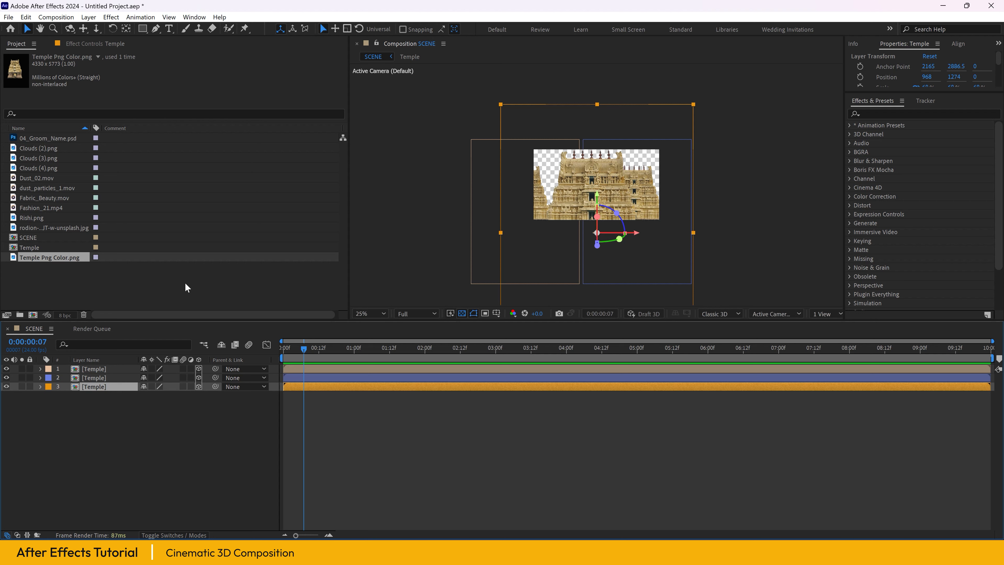
click(91, 376)
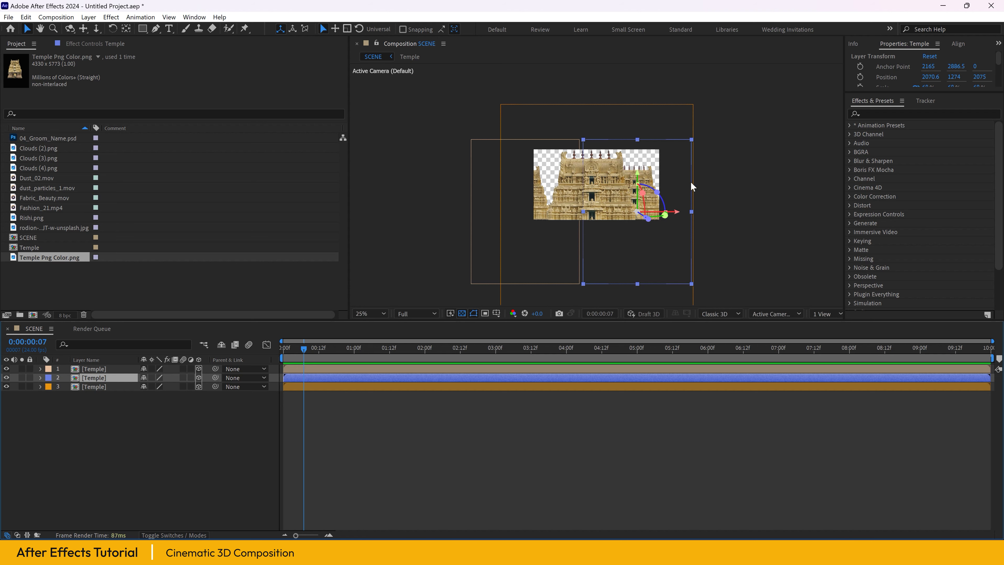
click(92, 368)
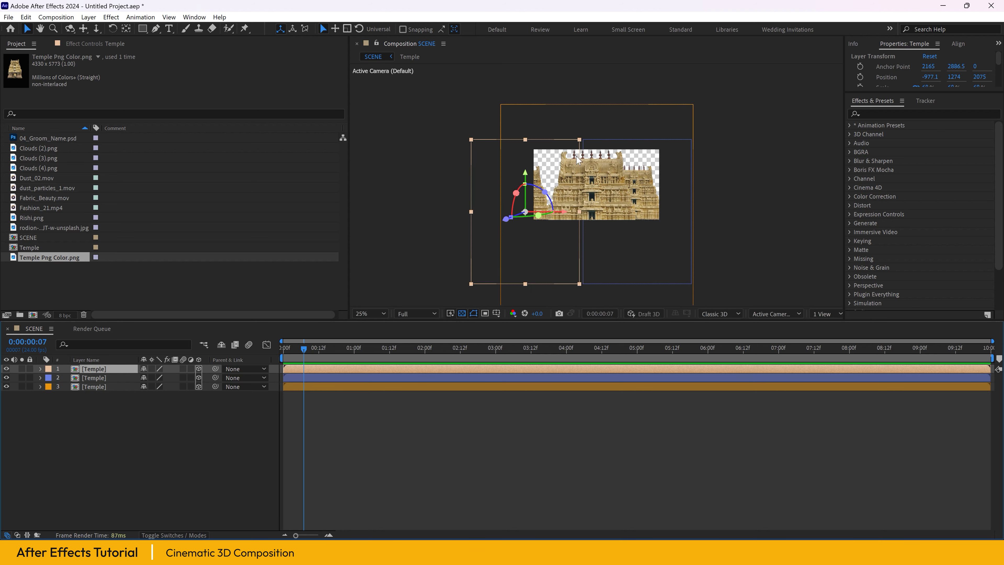
scroll(617, 212, up, 4)
scroll(607, 211, down, 2)
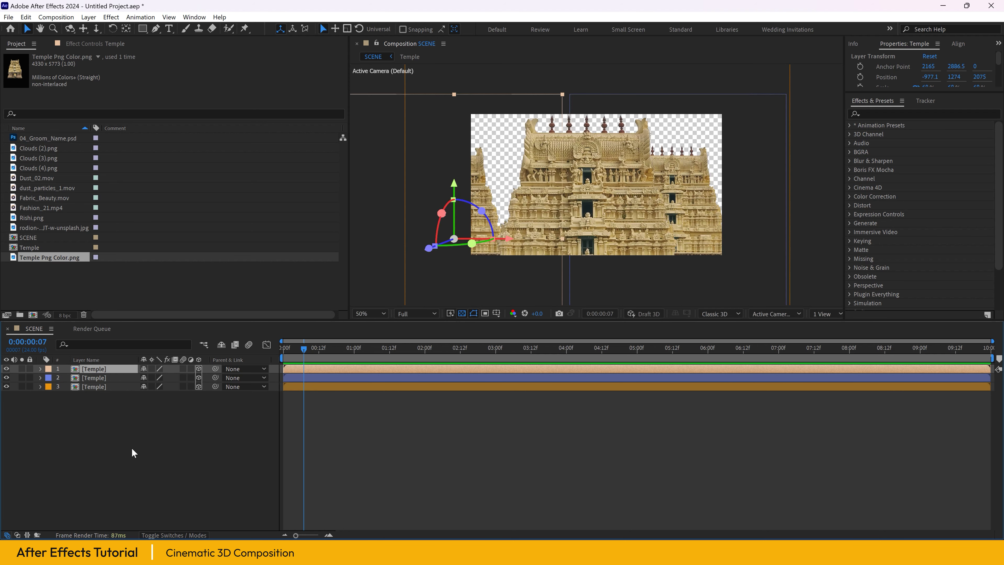
click(101, 436)
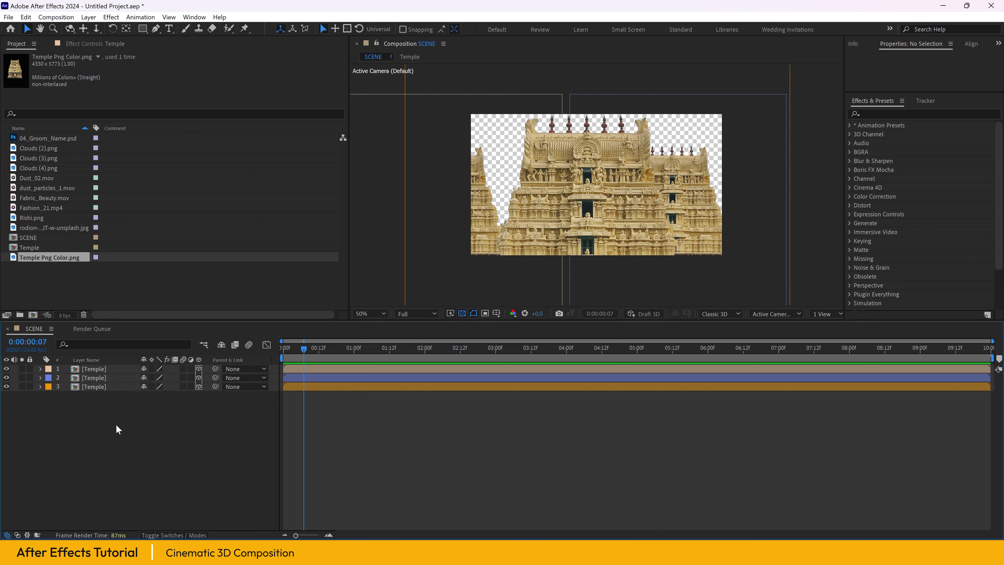
click(93, 387)
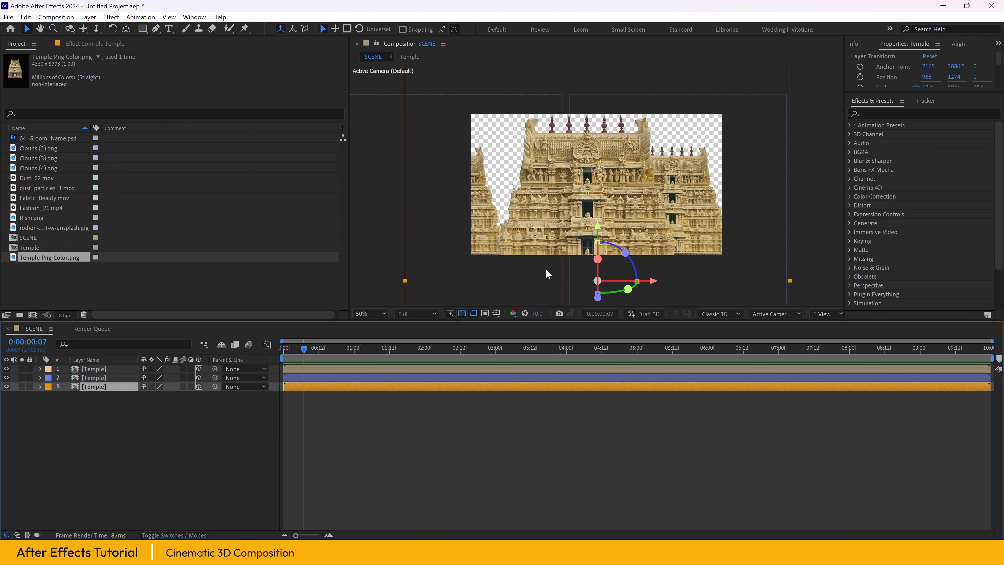
click(166, 427)
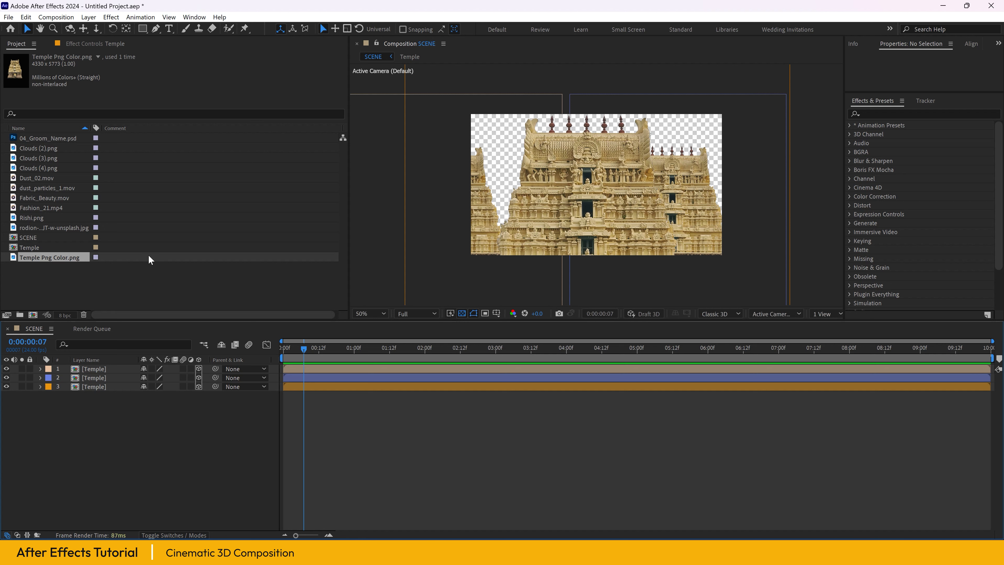
Step: Add the portrait PNG of the man in the orange shirt to SCENE above all the Temple layers
click(124, 264)
click(35, 217)
drag(36, 217, 140, 372)
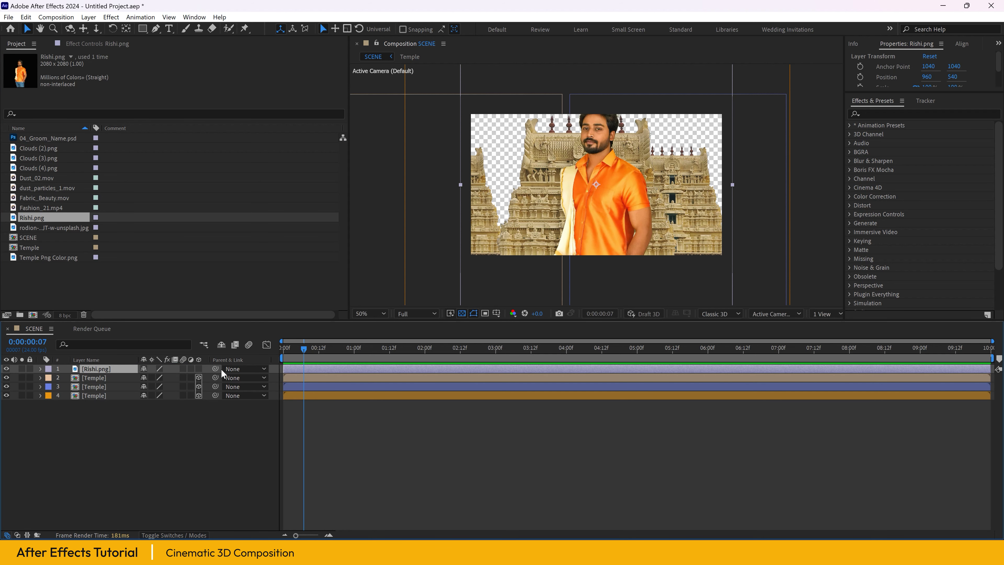
click(76, 450)
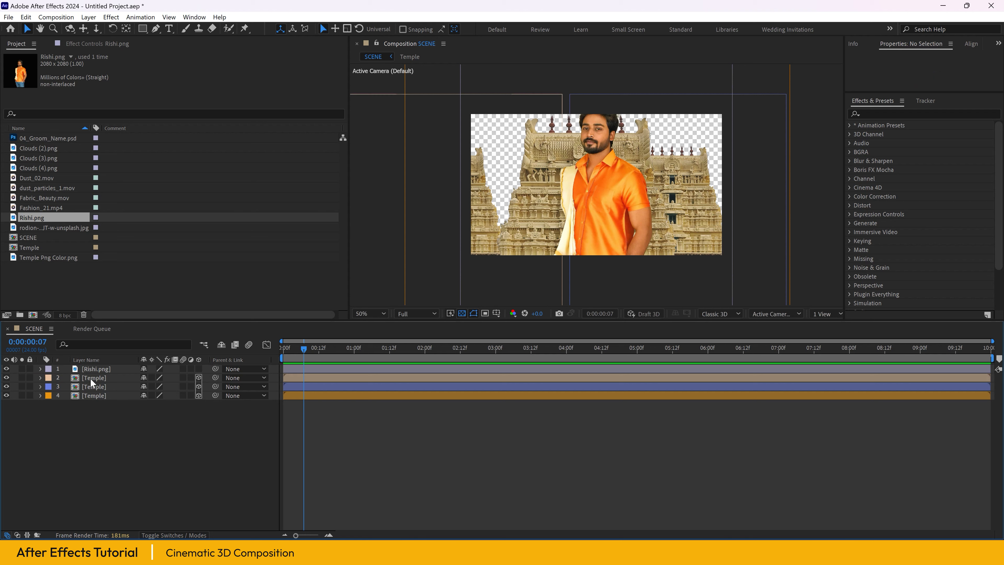
Step: Pre-compose the portrait layer as Photo, leaving all attributes in SCENE
right_click(99, 369)
click(150, 306)
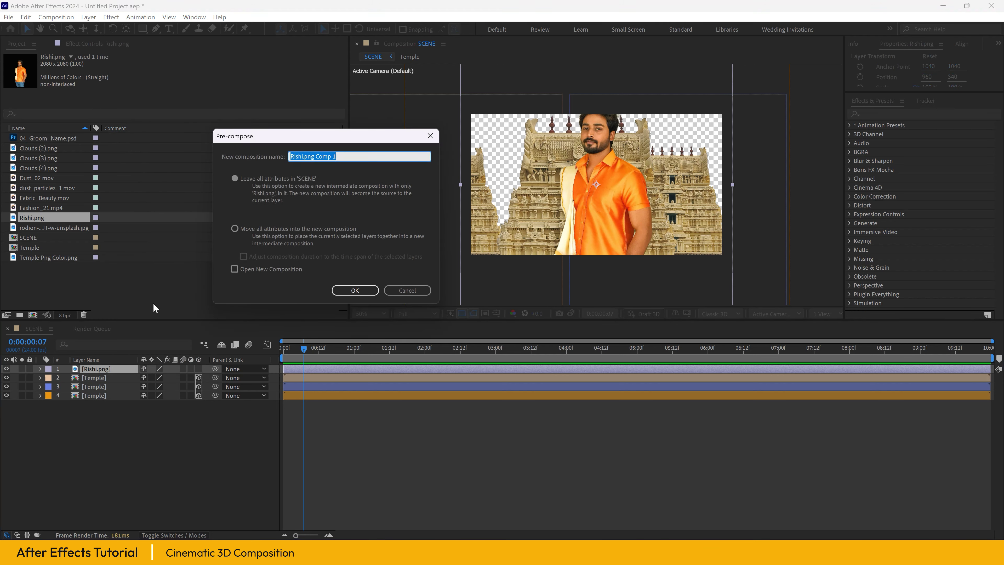
text(Photo)
click(358, 289)
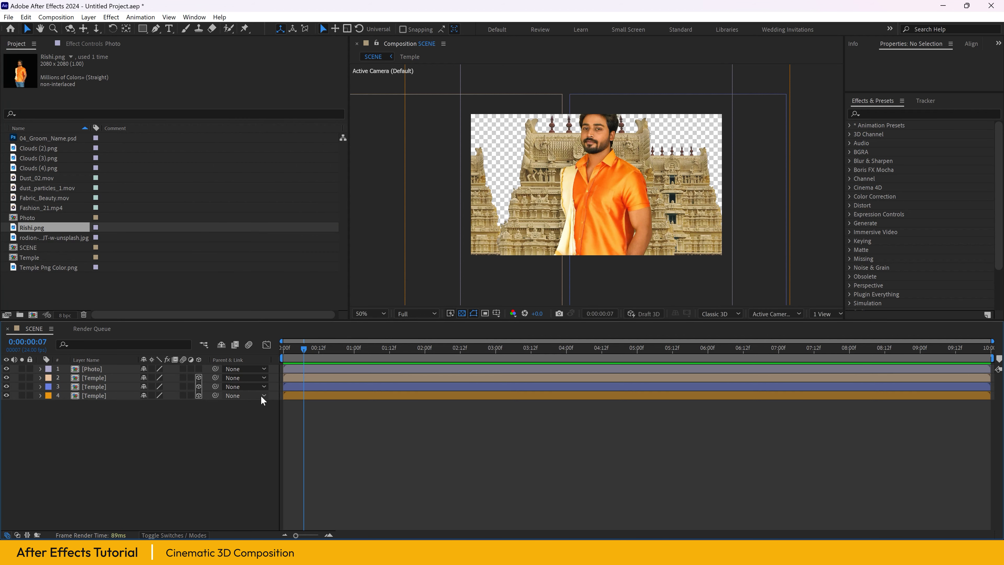
Step: Open the Photo composition and move the portrait layer up and slightly left, to about X 996, Y 740
double_click(95, 368)
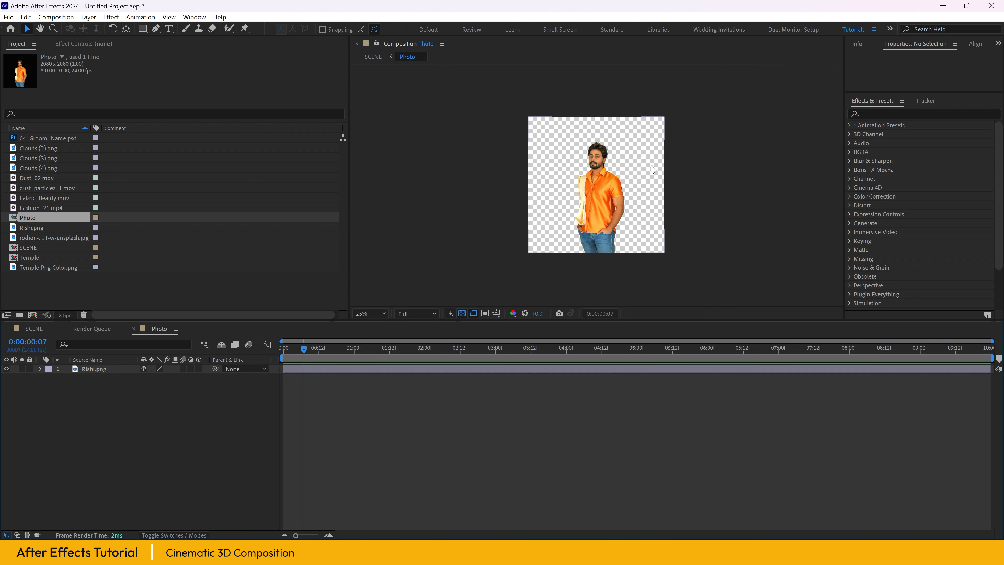
click(107, 370)
drag(611, 226, 610, 212)
key(ctrl+z)
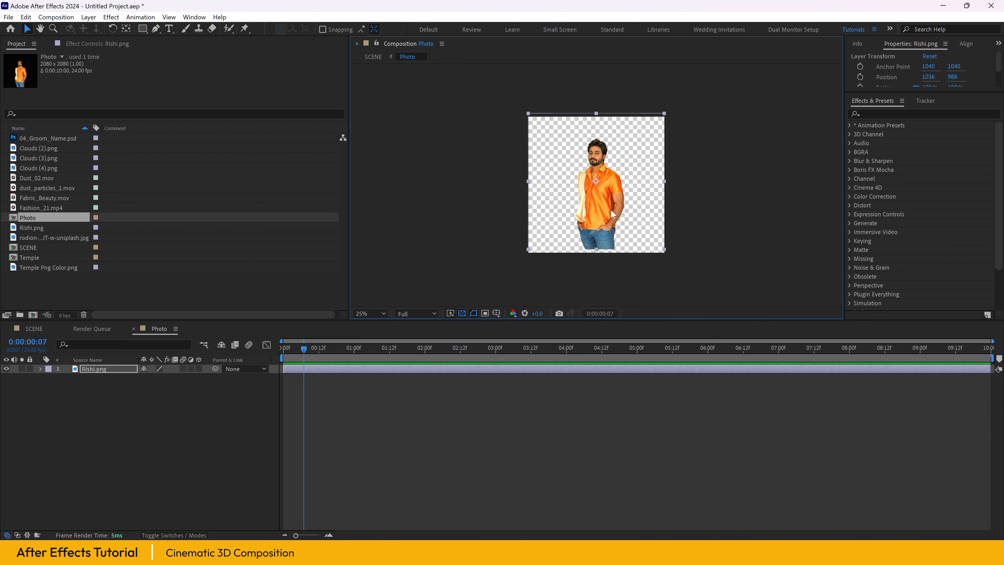
click(46, 331)
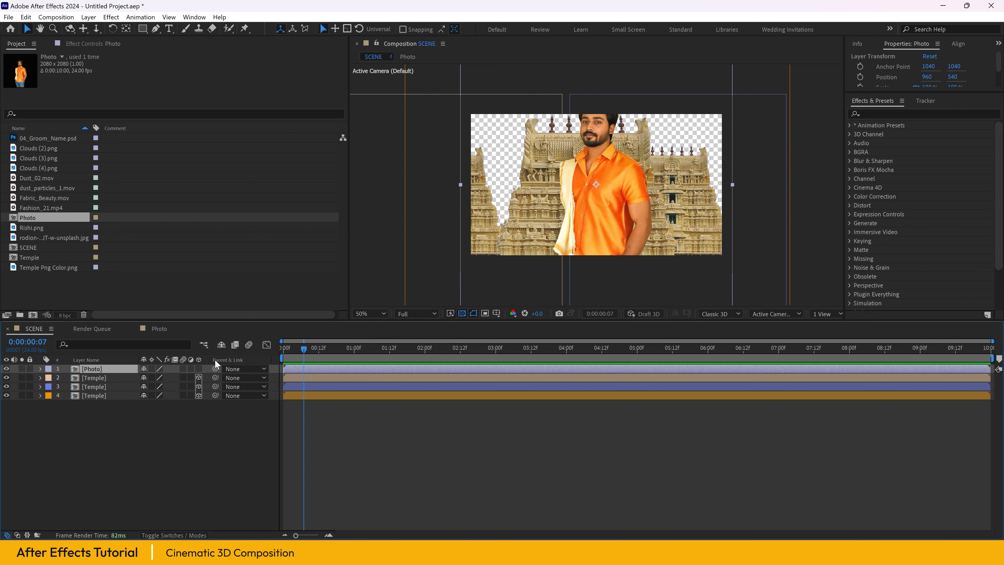
click(160, 330)
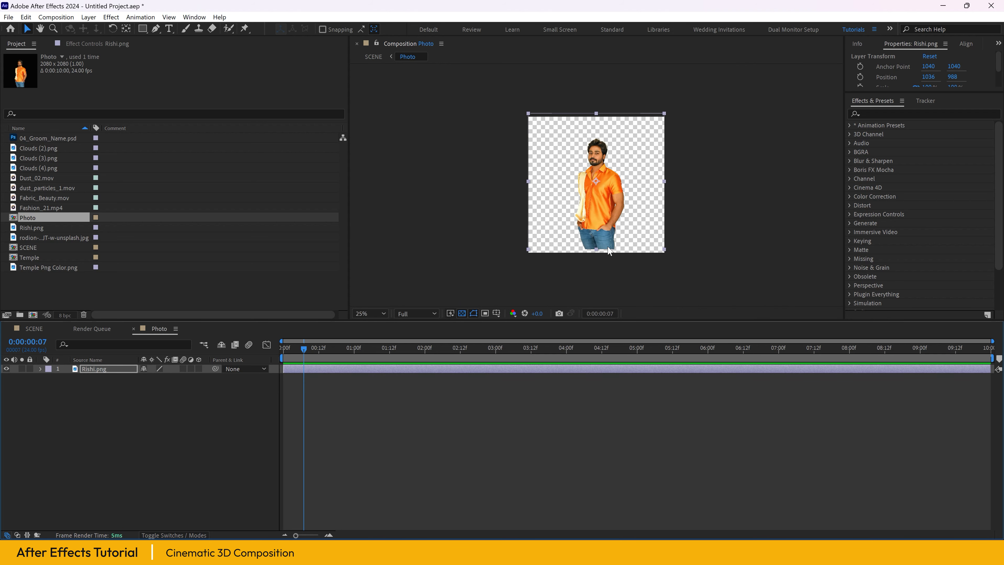
drag(595, 230, 603, 184)
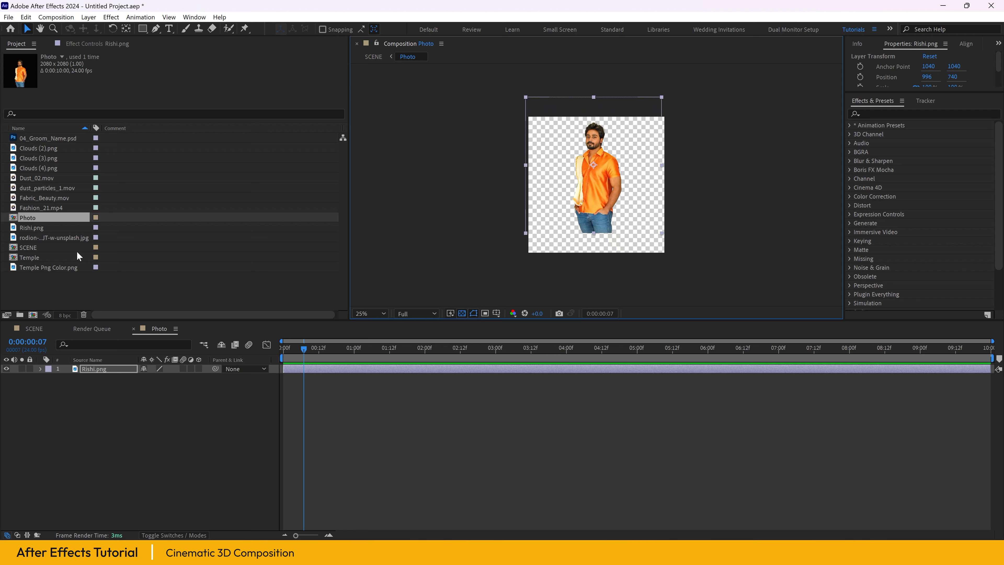
Step: Add Clouds (4).png above the portrait in Photo, placed over the man's hips at X 1040, Y 1632 and scaled to 87%
drag(40, 167, 95, 367)
drag(604, 180, 603, 216)
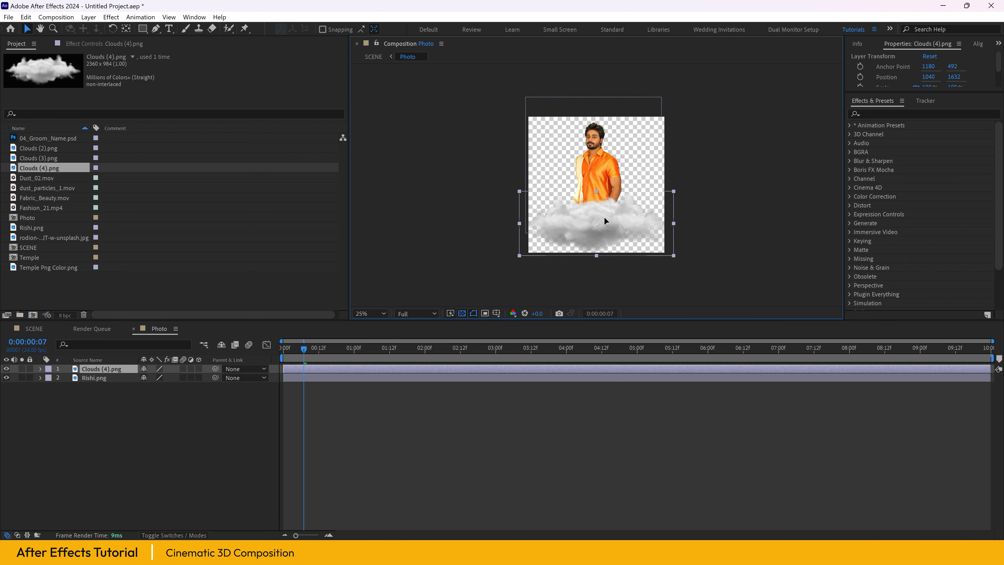
key(s)
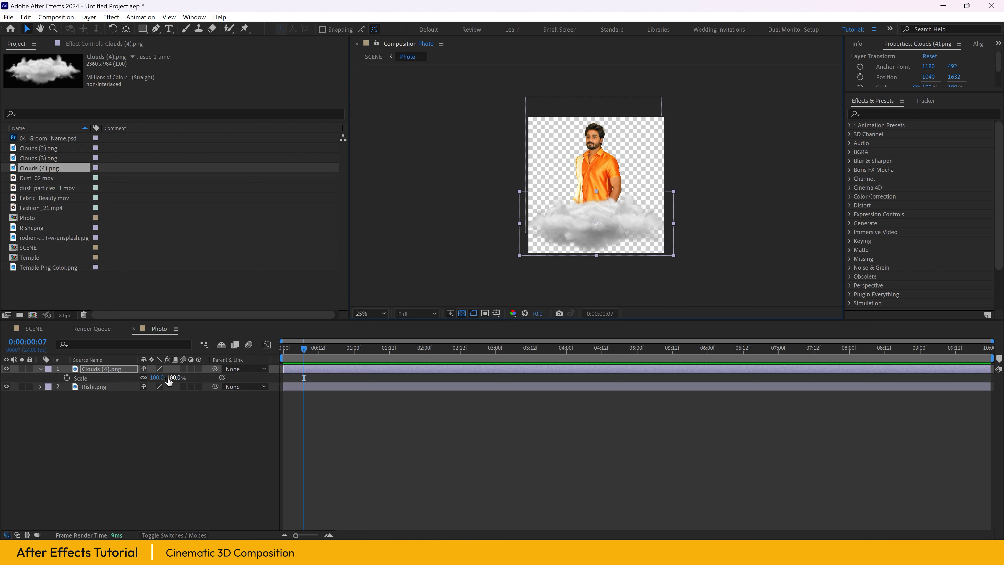
drag(169, 379, 170, 376)
click(167, 425)
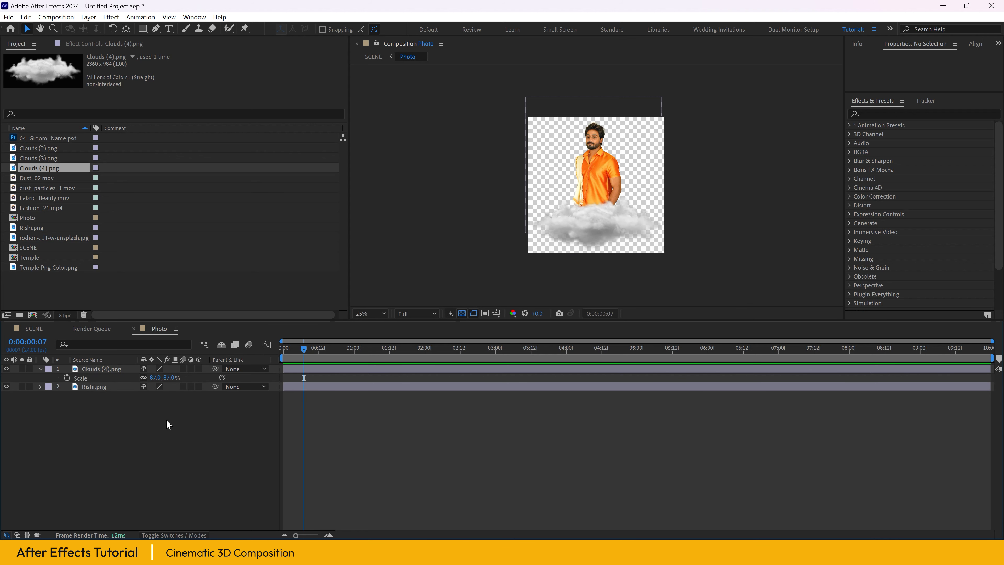
click(41, 368)
Step: Move the portrait layer slightly down behind the cloud so the man's hair sits inside the composition frame
scroll(643, 136, up, 2)
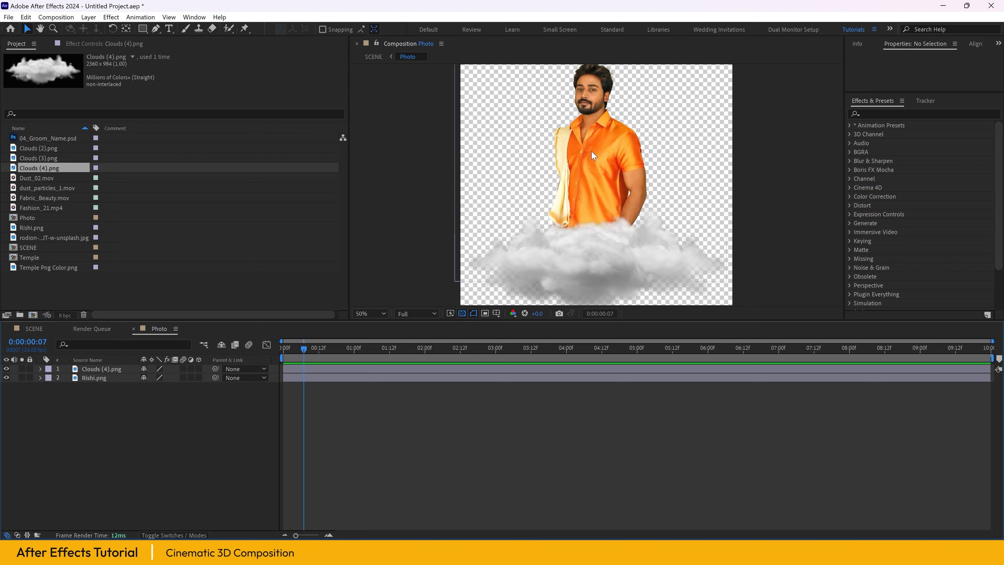
click(94, 378)
drag(614, 106, 614, 110)
click(181, 480)
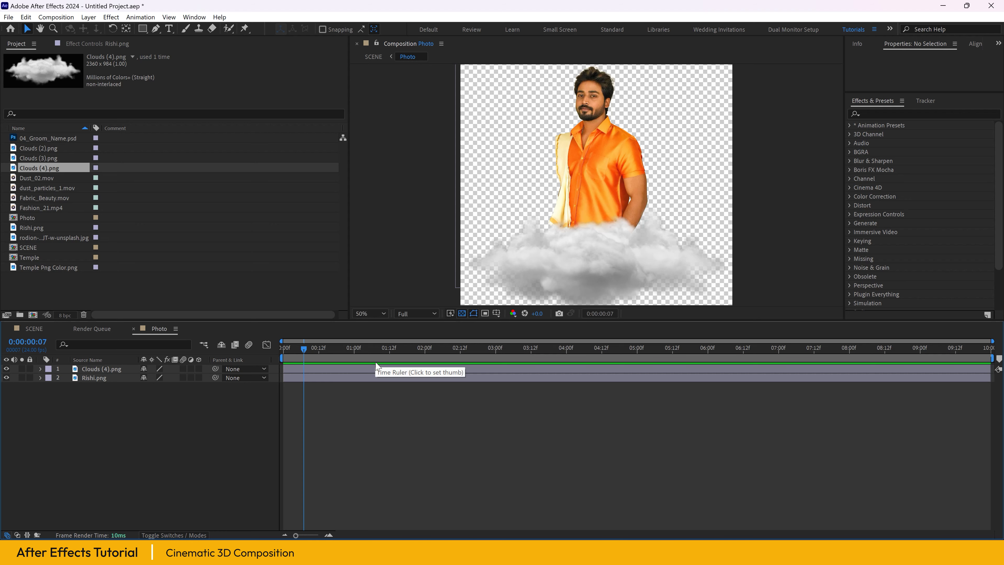
Step: Close the Photo composition and the Render Queue, and make the Photo layer 3D in SCENE
click(133, 328)
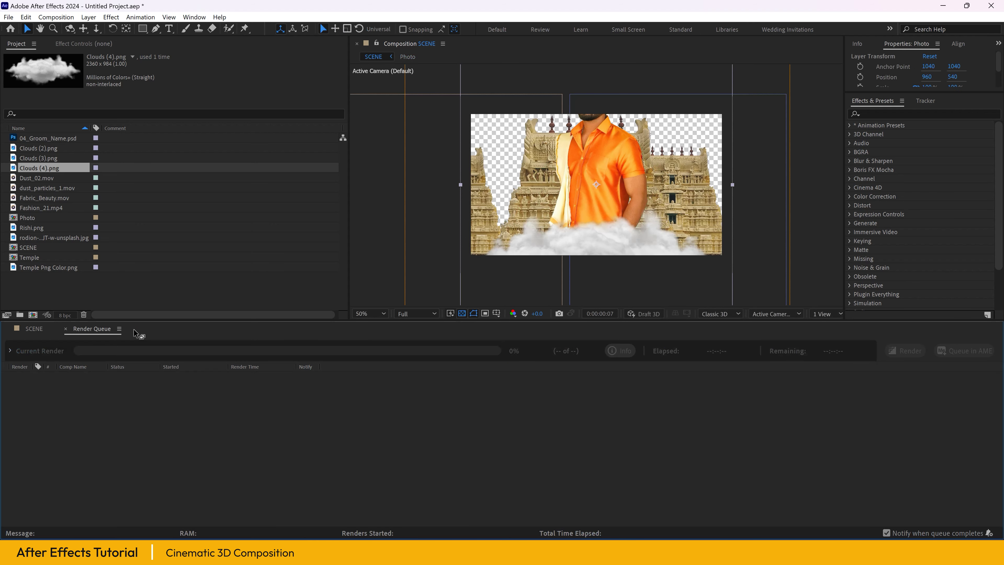
click(554, 286)
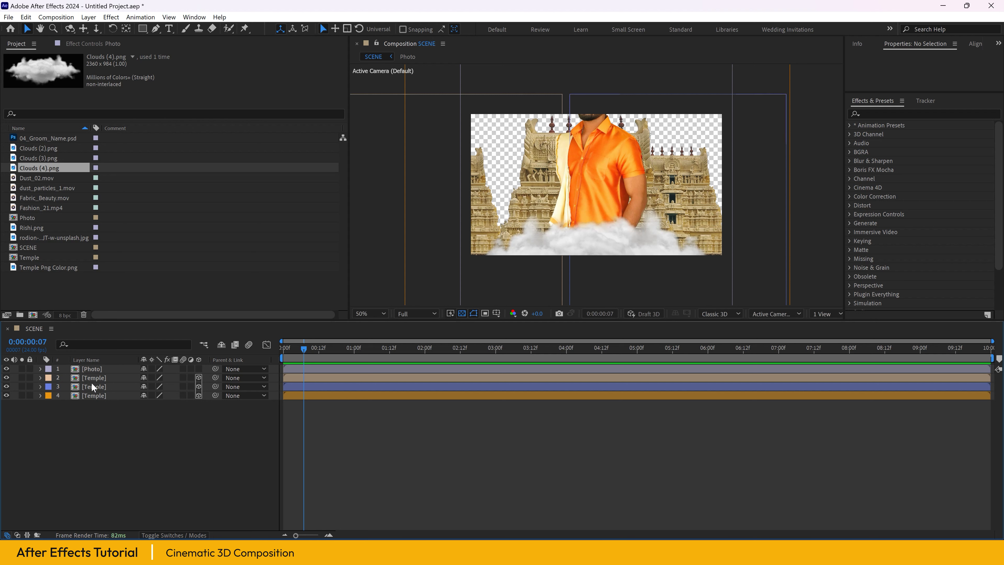
click(94, 370)
click(199, 368)
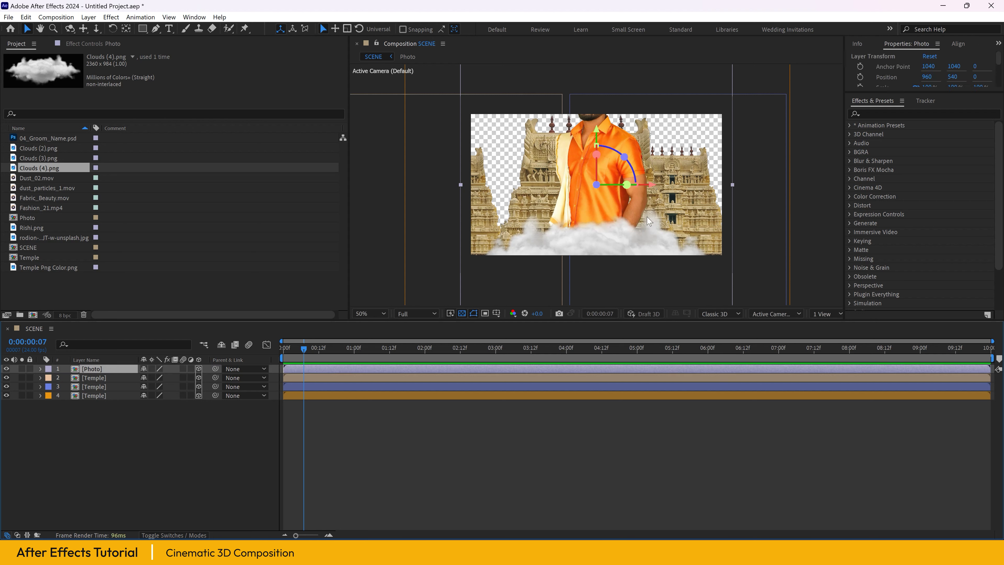
Step: Push the Photo layer back in depth to a Z position of 3219
click(40, 368)
click(50, 378)
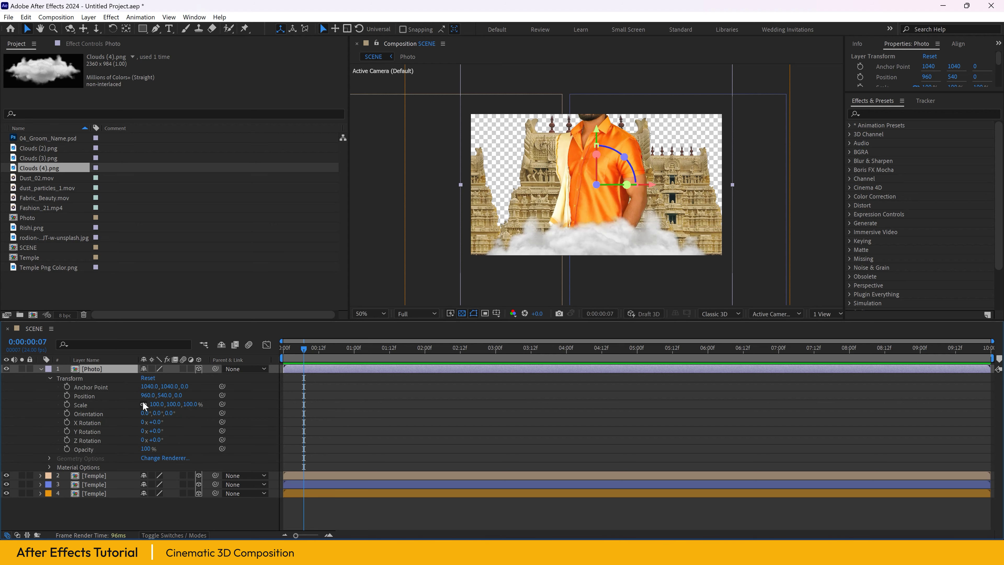
drag(181, 398, 972, 224)
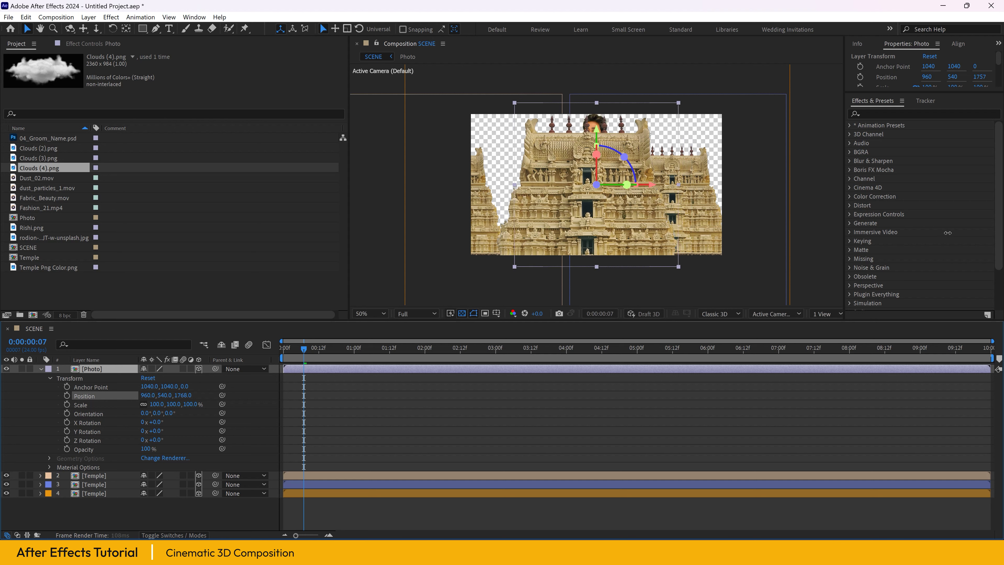
drag(182, 400, 824, 325)
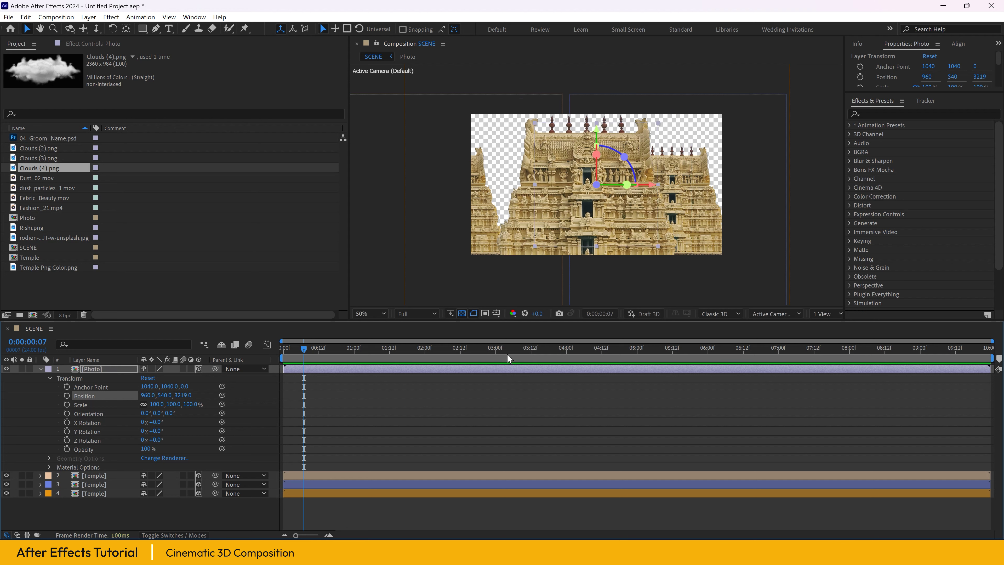
Step: Move the orange-labelled central Temple layer slightly left and down in the SCENE frame
click(79, 493)
drag(598, 227, 598, 230)
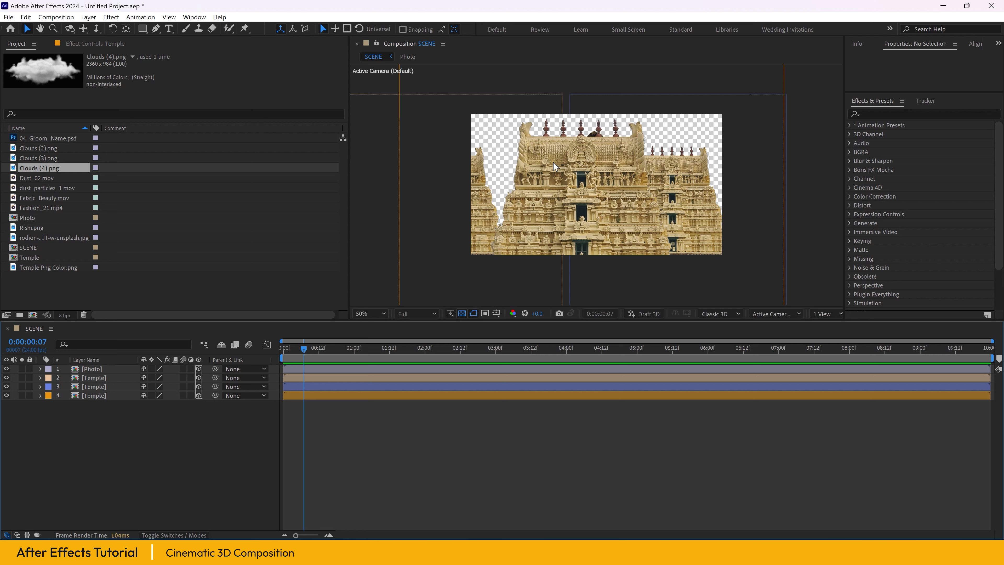
click(178, 459)
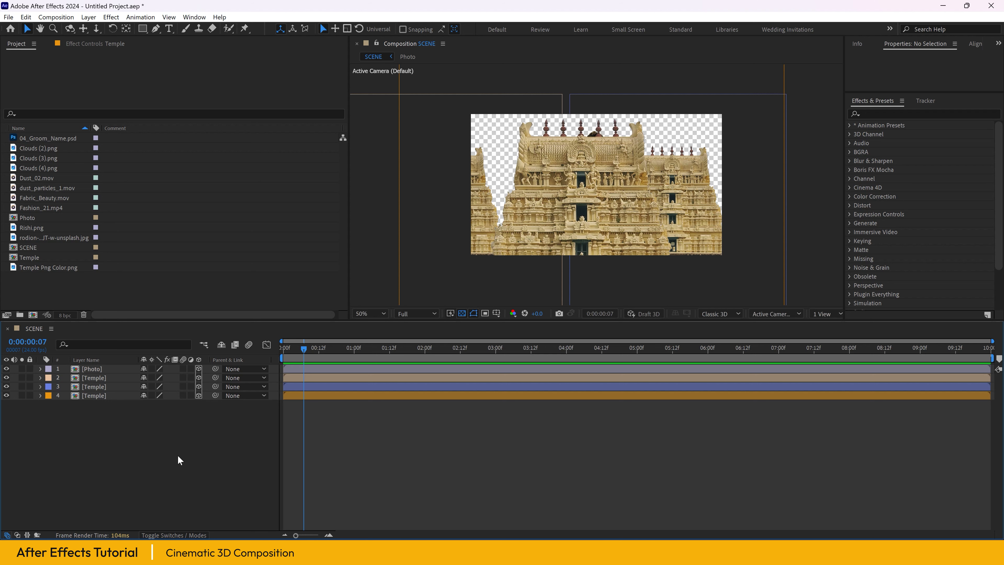
Step: Add the unsplash sky JPG to SCENE beneath all the Temple layers and make it a 3D layer
click(53, 237)
drag(52, 235, 81, 416)
click(198, 404)
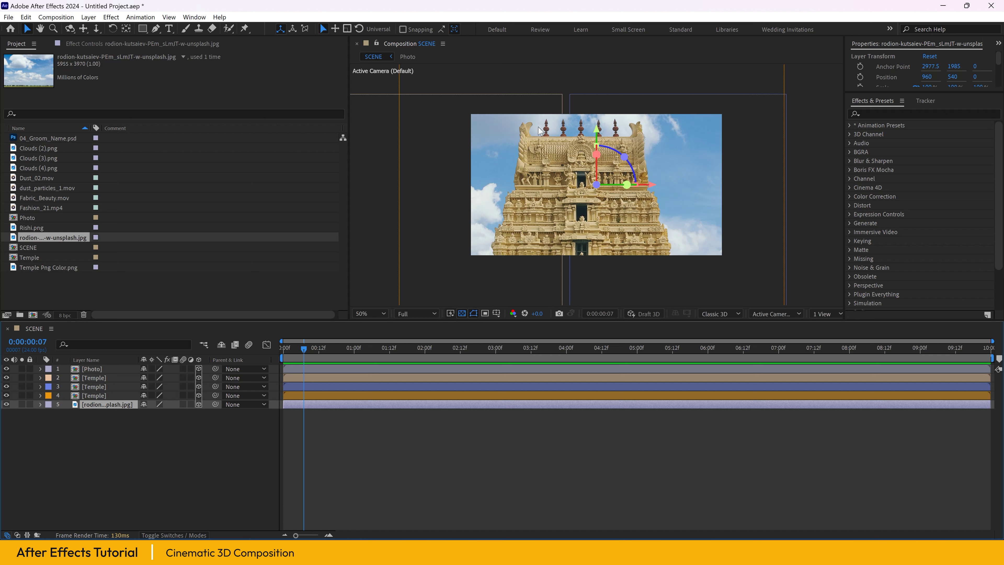
Step: Push the sky layer back behind the temples to a Z position of 5063
click(40, 404)
click(50, 414)
drag(179, 432, 959, 404)
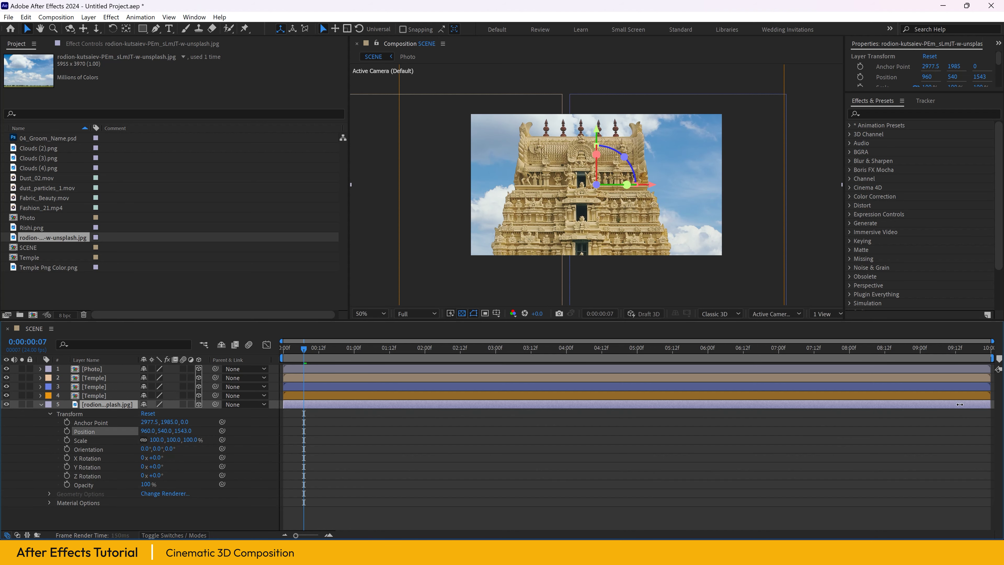
drag(186, 432, 226, 466)
drag(186, 431, 851, 423)
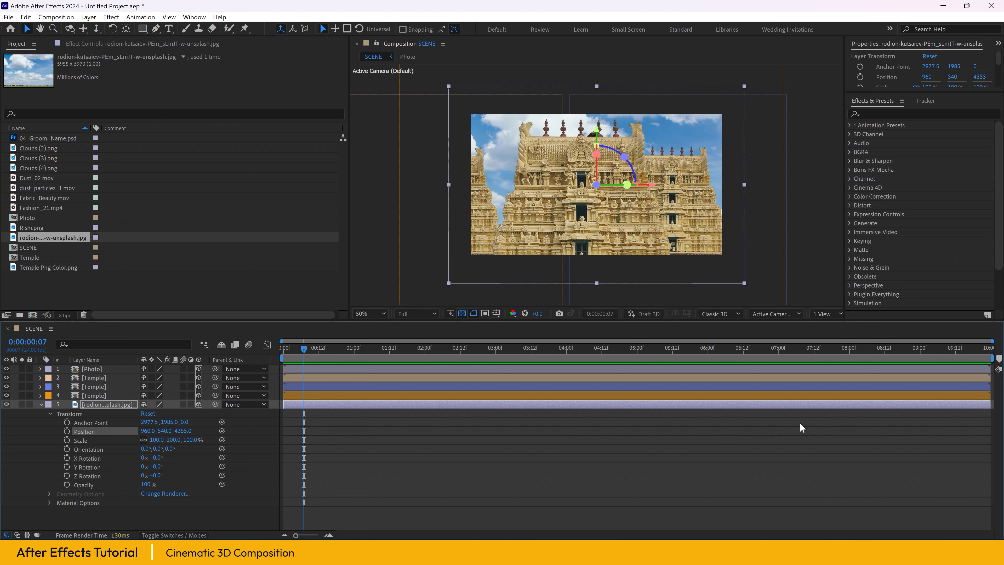
drag(182, 431, 648, 411)
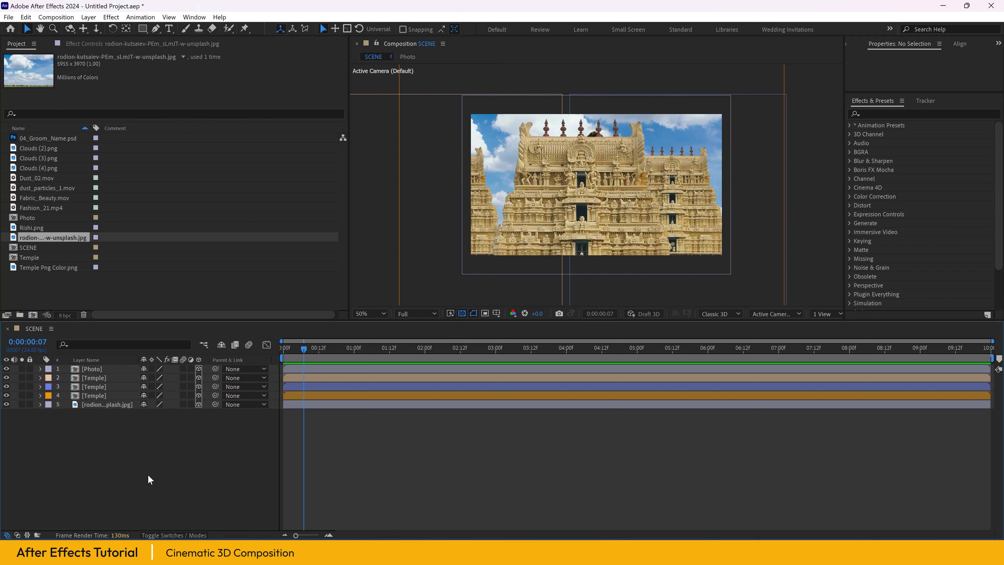
Step: Create a two-node camera named Camera 1 in SCENE with the 35mm preset and depth of field off
right_click(146, 473)
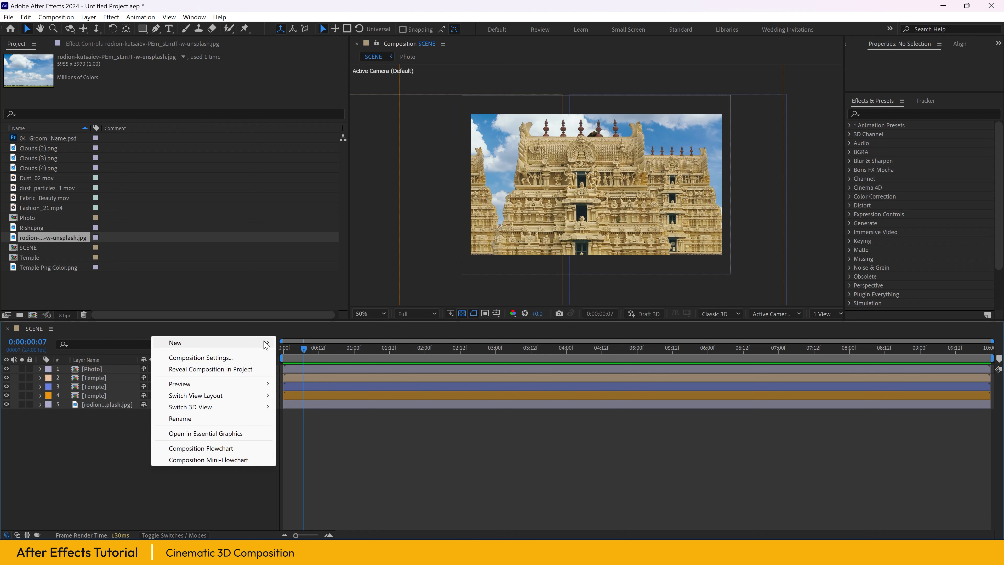
mouse_move(266, 344)
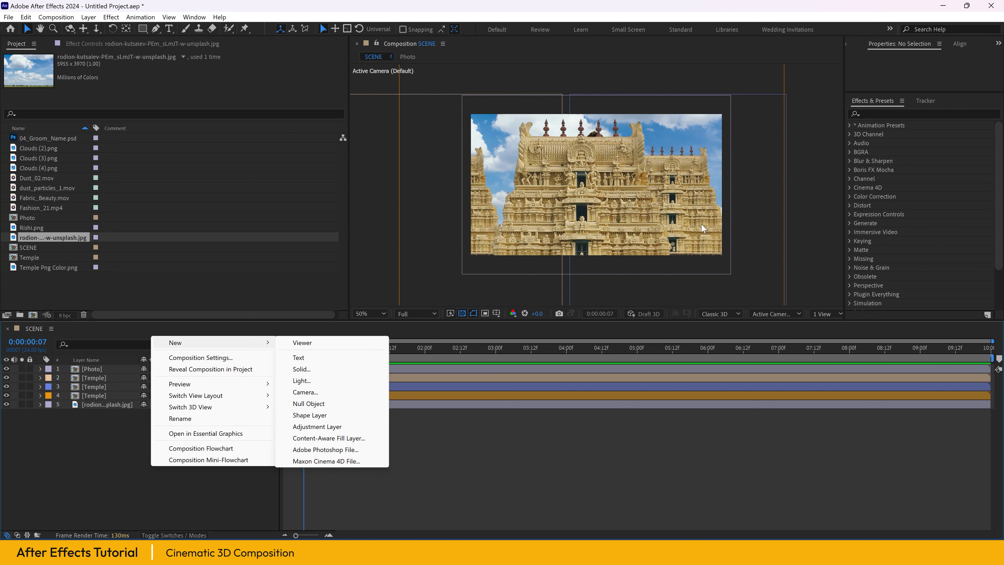
click(303, 392)
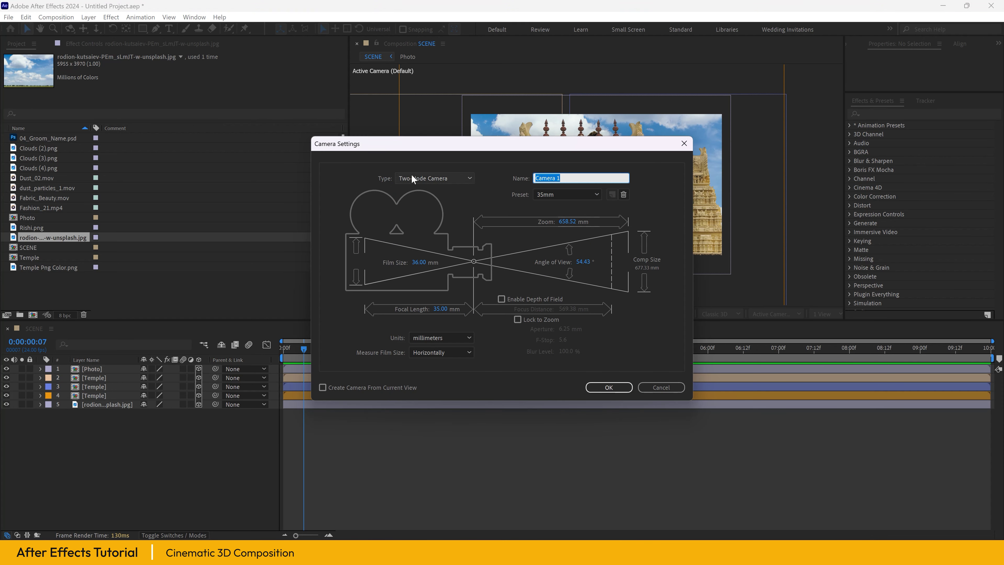
click(600, 389)
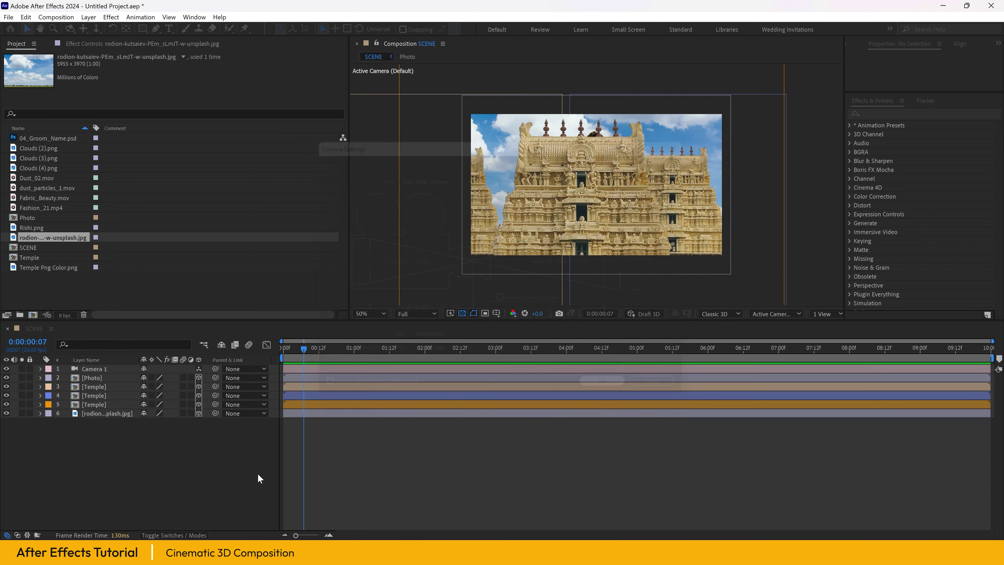
right_click(171, 460)
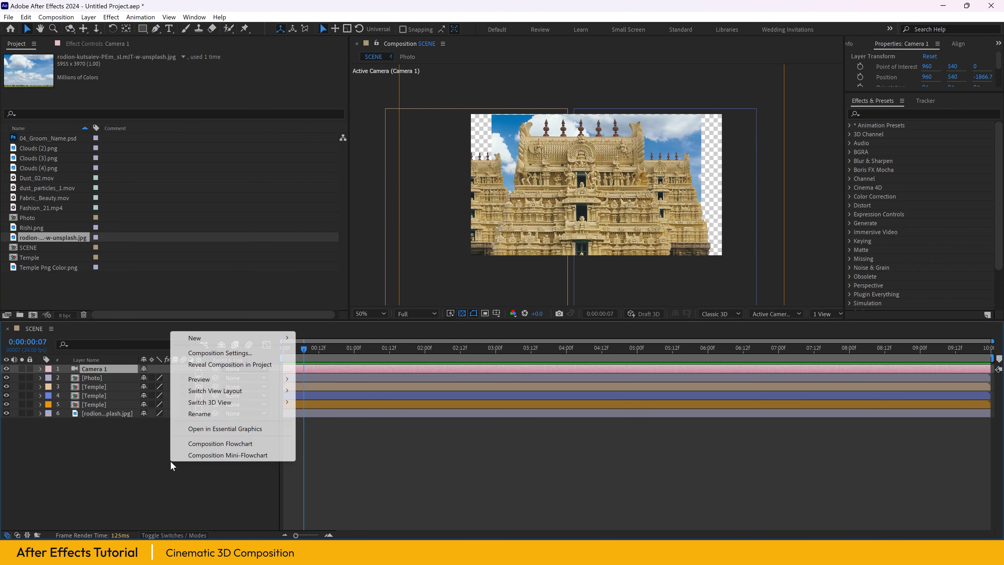
click(80, 457)
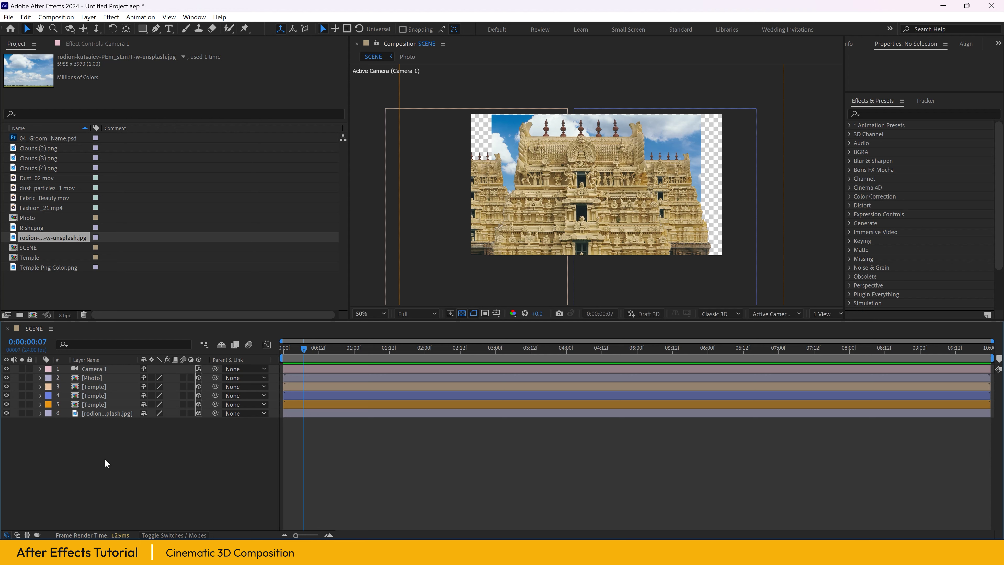
Step: Bring the sky layer forward to a Z position of 3803 so it fills the camera frame
click(96, 413)
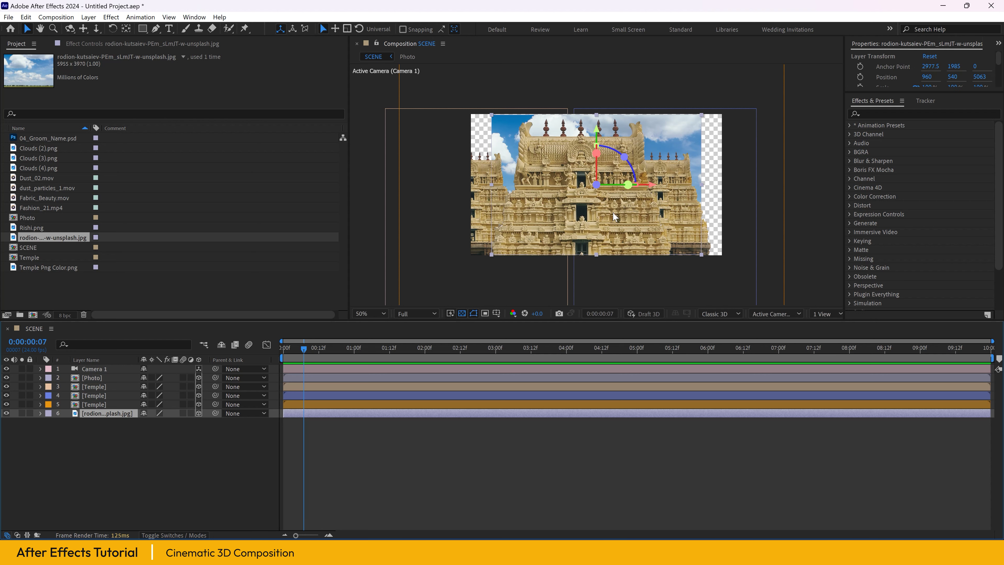
click(40, 412)
drag(185, 440, 10, 519)
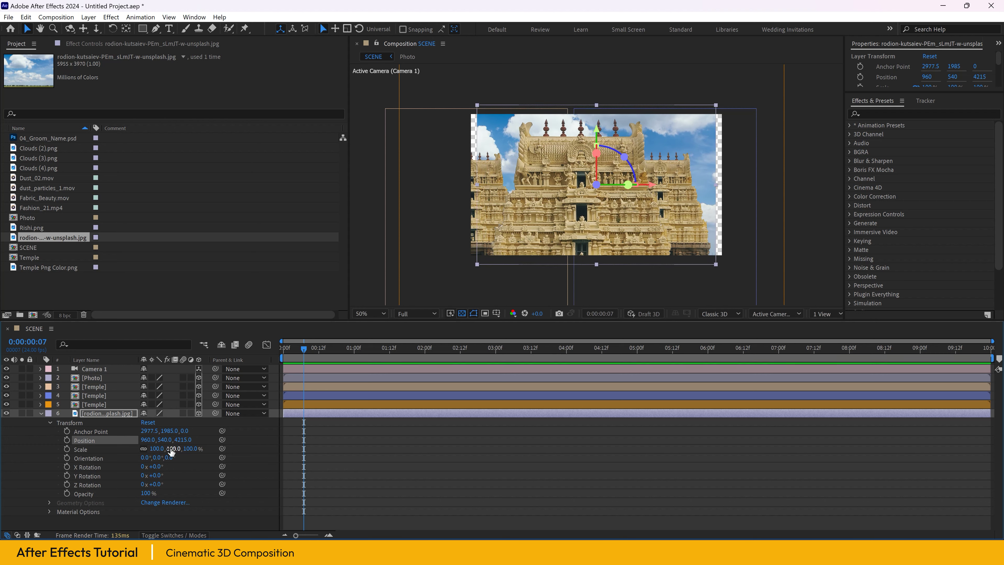
drag(182, 439, 3, 477)
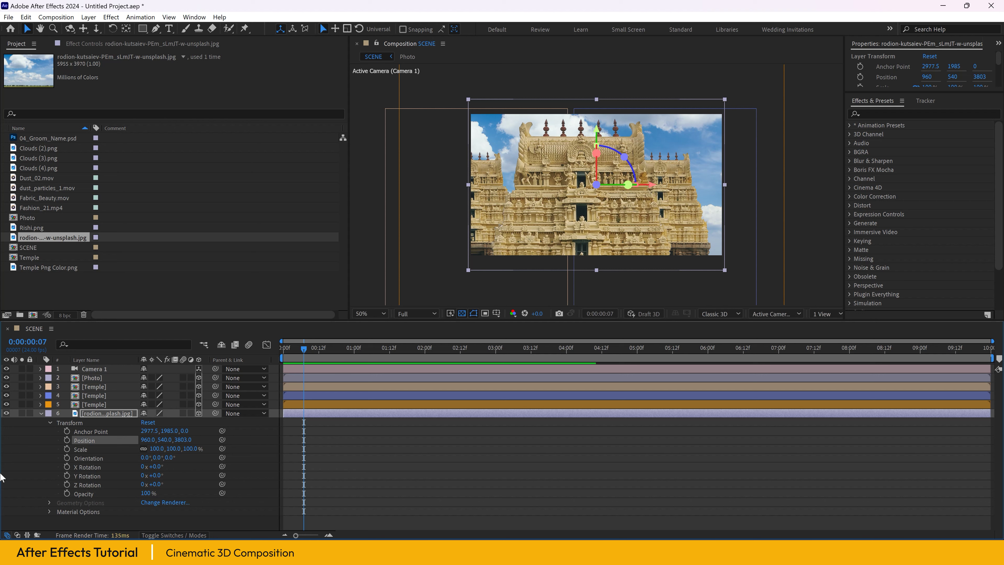
click(41, 413)
click(92, 405)
click(126, 467)
click(94, 406)
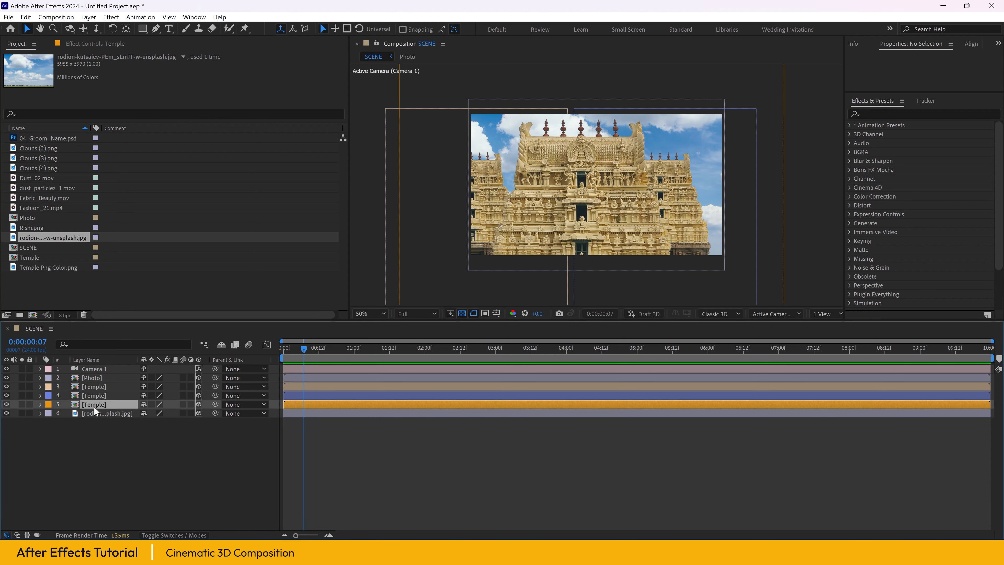
click(97, 413)
click(41, 413)
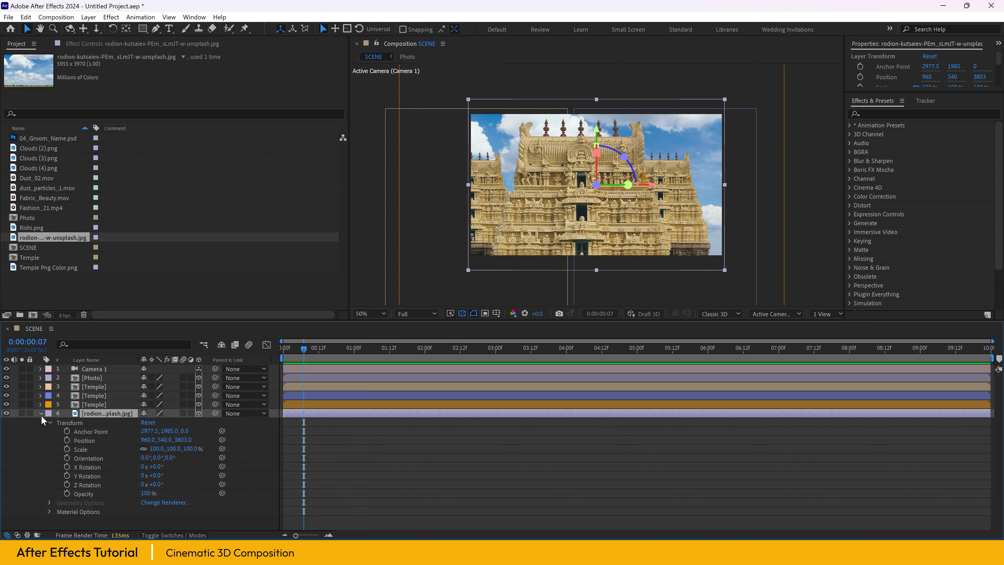
click(51, 422)
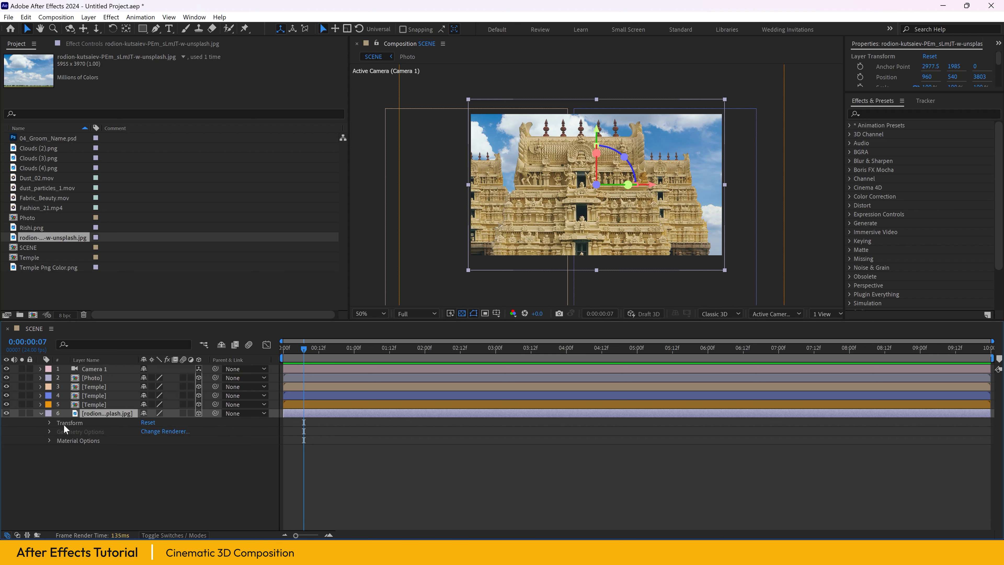
click(41, 413)
click(120, 456)
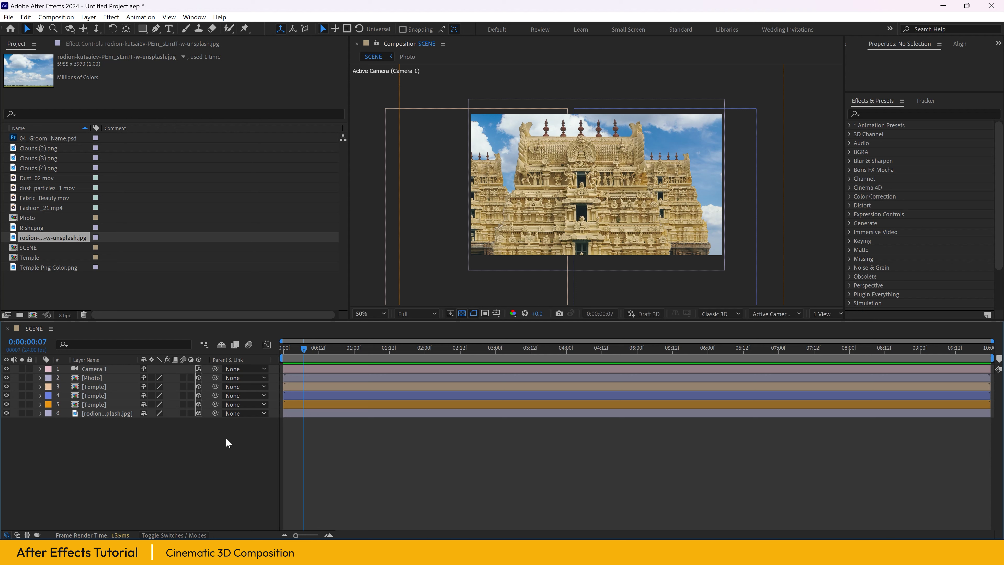
Step: Shift the blue-labelled right-hand Temple layer outward and down to X 2475.6, Y 1370
click(90, 395)
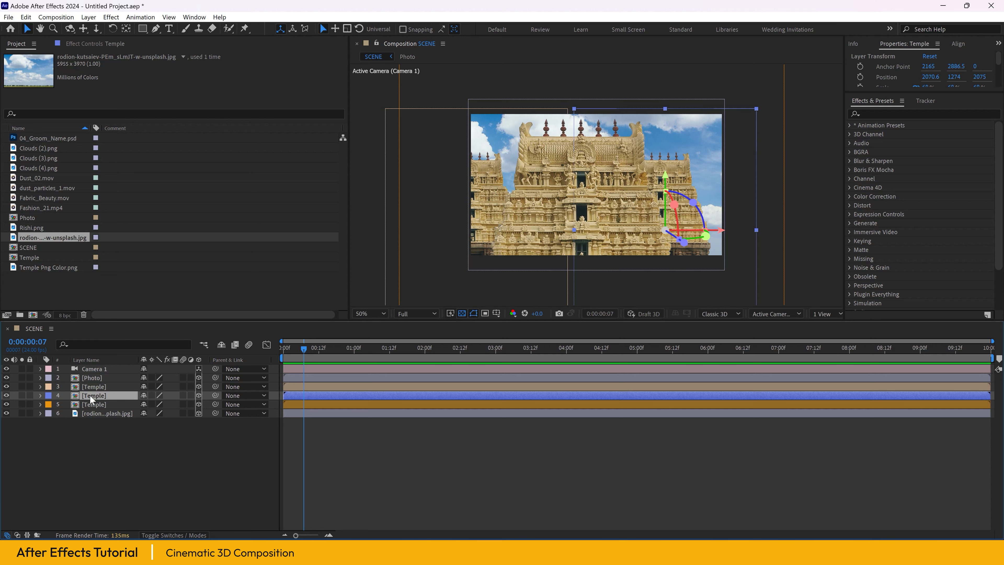
click(94, 426)
click(99, 397)
click(40, 395)
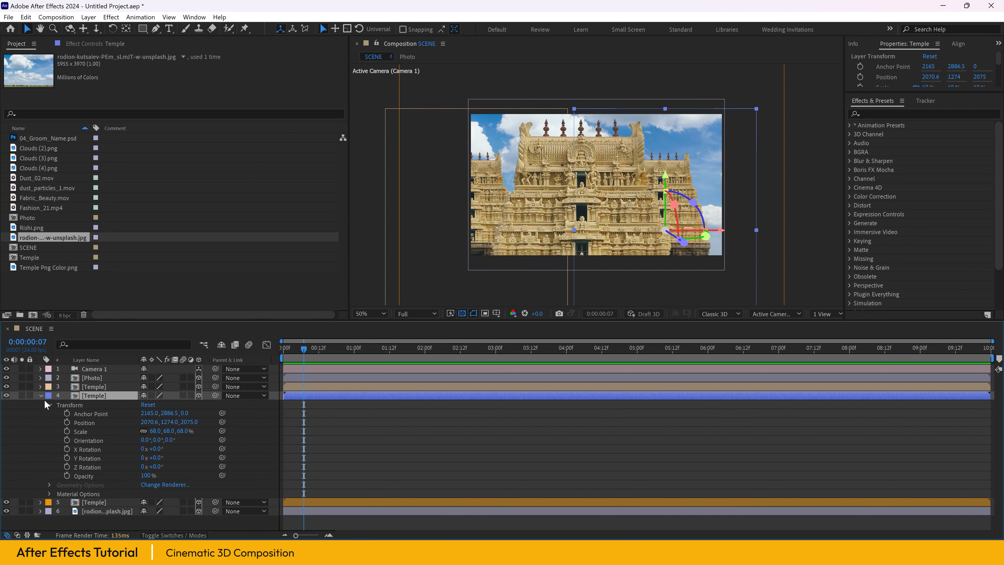
click(41, 395)
key(p)
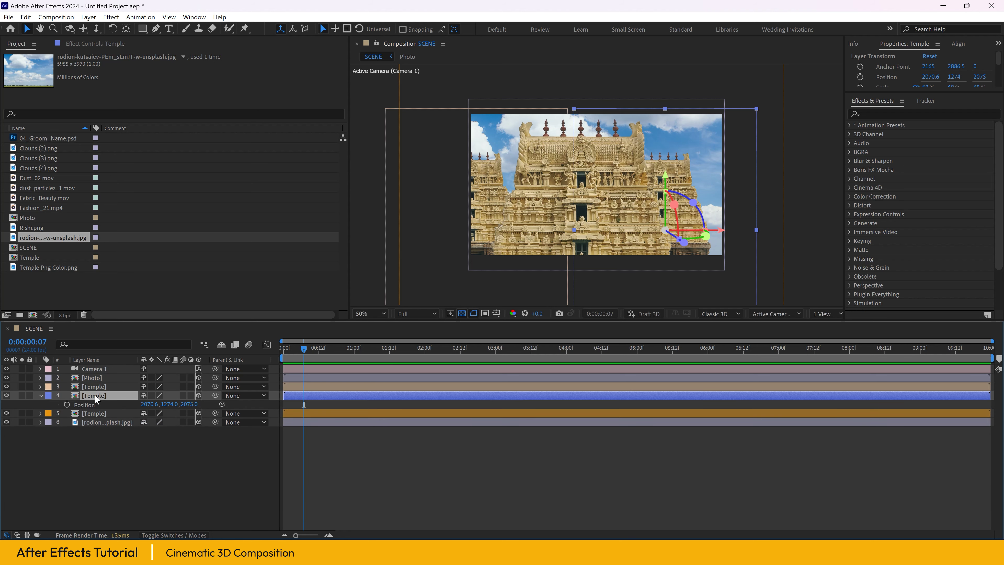
key(p)
key(p)
key(s)
key(t)
key(p)
drag(166, 407, 167, 437)
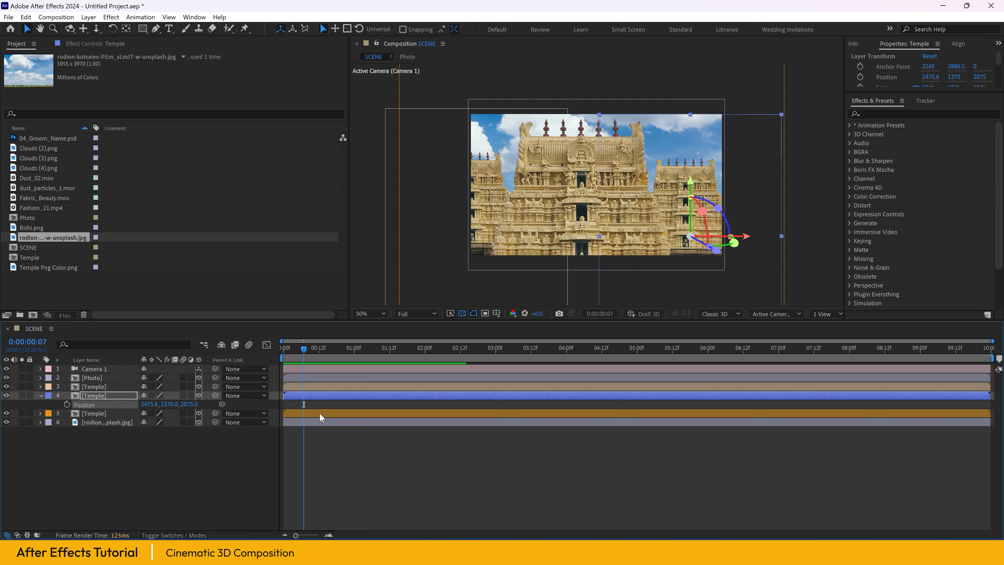
Step: Push the peach-labelled left-hand Temple layer farther back and outward to X -1757.1, Y 1229, Z 3540
click(96, 387)
key(p)
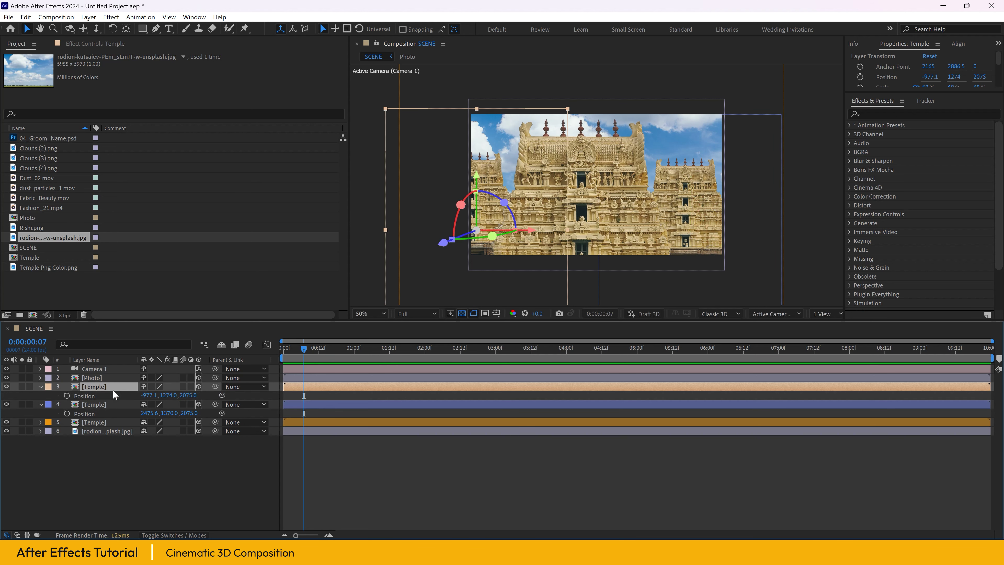
drag(154, 395, 4, 402)
drag(170, 395, 941, 381)
drag(150, 395, 1, 394)
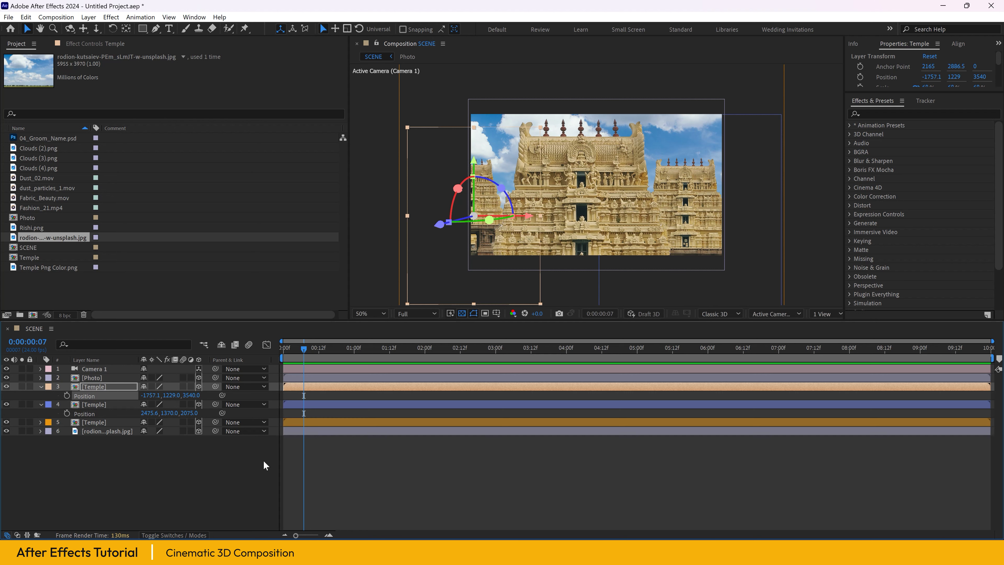
click(206, 483)
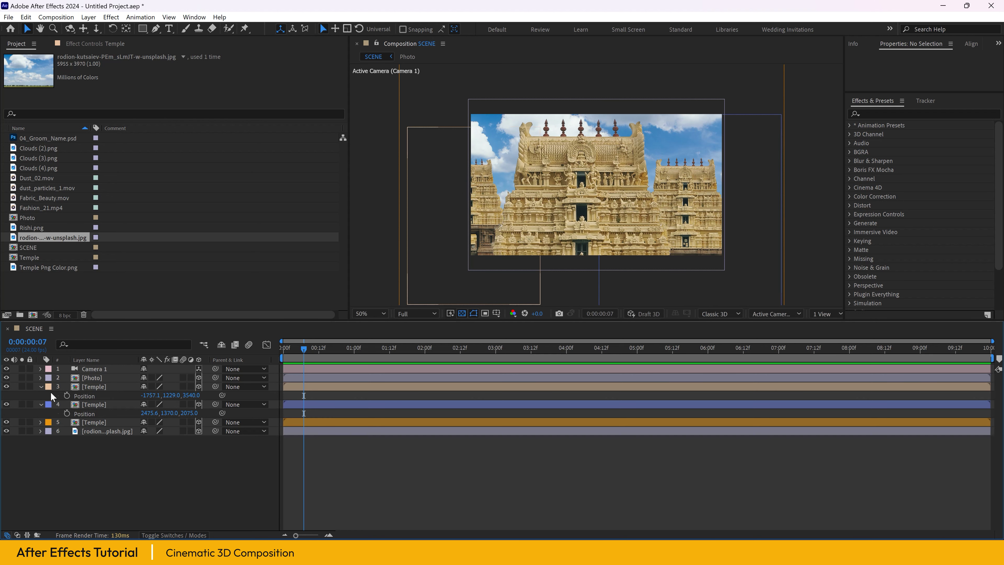
click(41, 386)
click(41, 395)
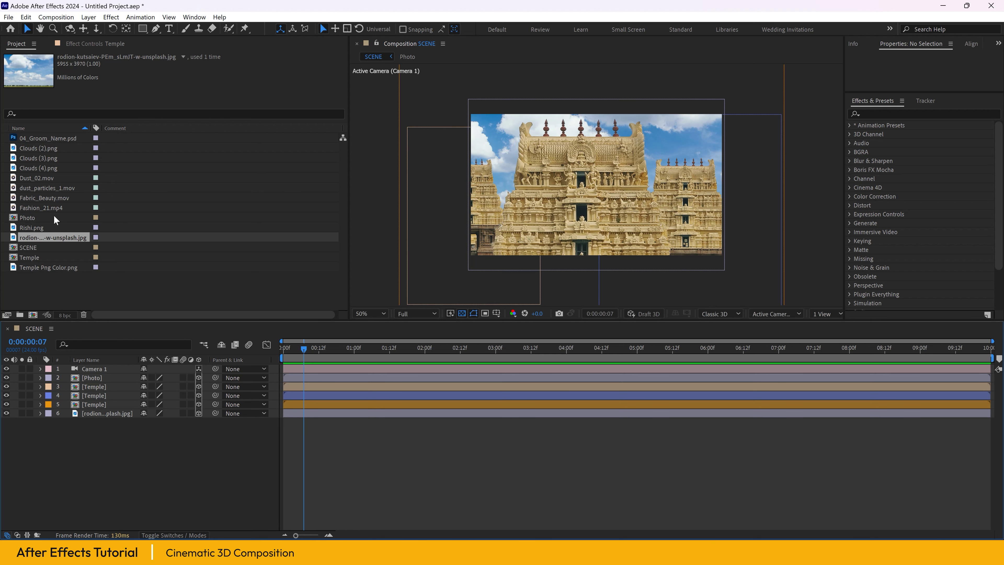
Step: Add Clouds (3).png at the bottom of the SCENE layer stack and pre-compose it as Clouds, leaving all attributes in SCENE
click(51, 148)
click(48, 158)
click(48, 165)
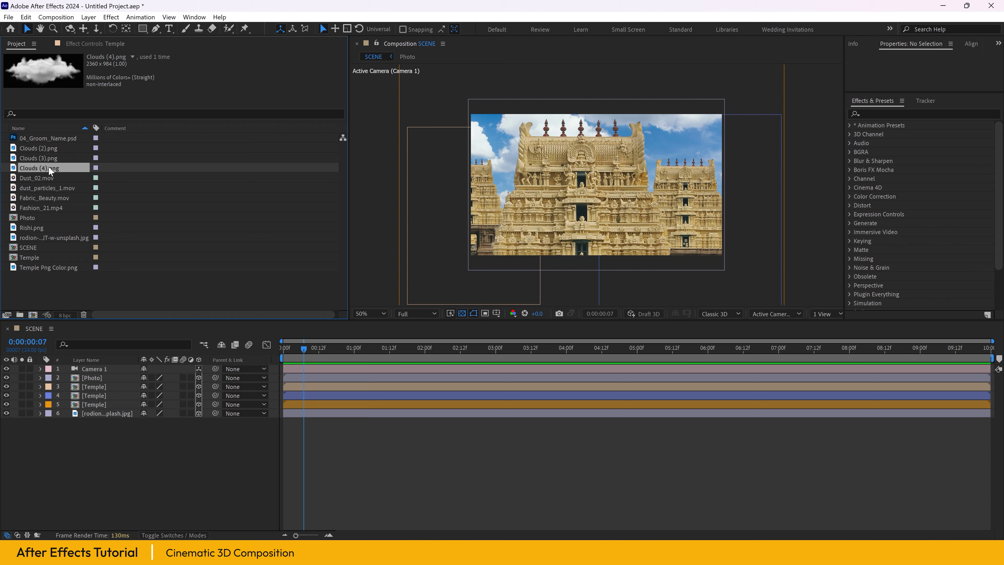
drag(49, 158, 133, 439)
right_click(121, 422)
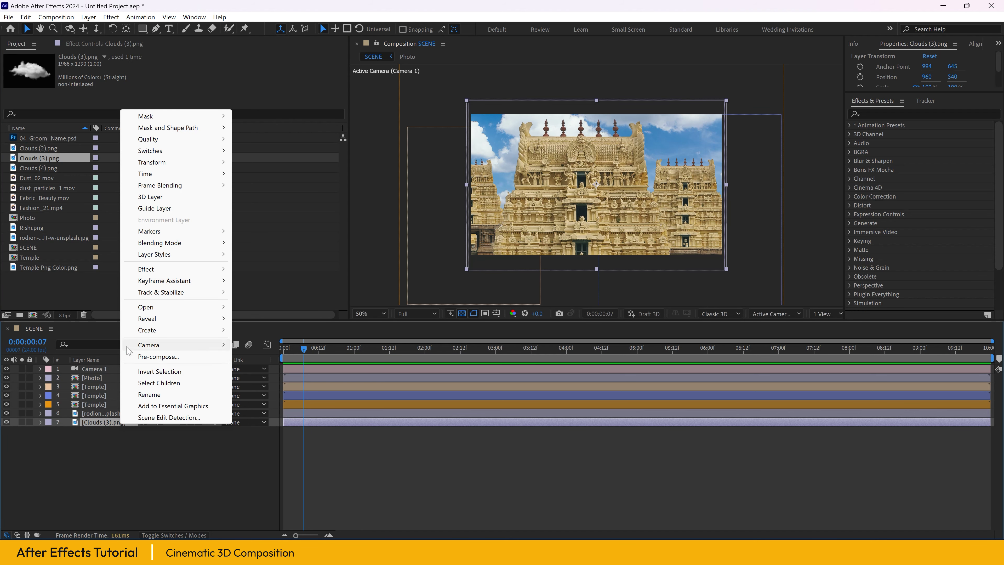
click(143, 353)
drag(309, 156, 490, 155)
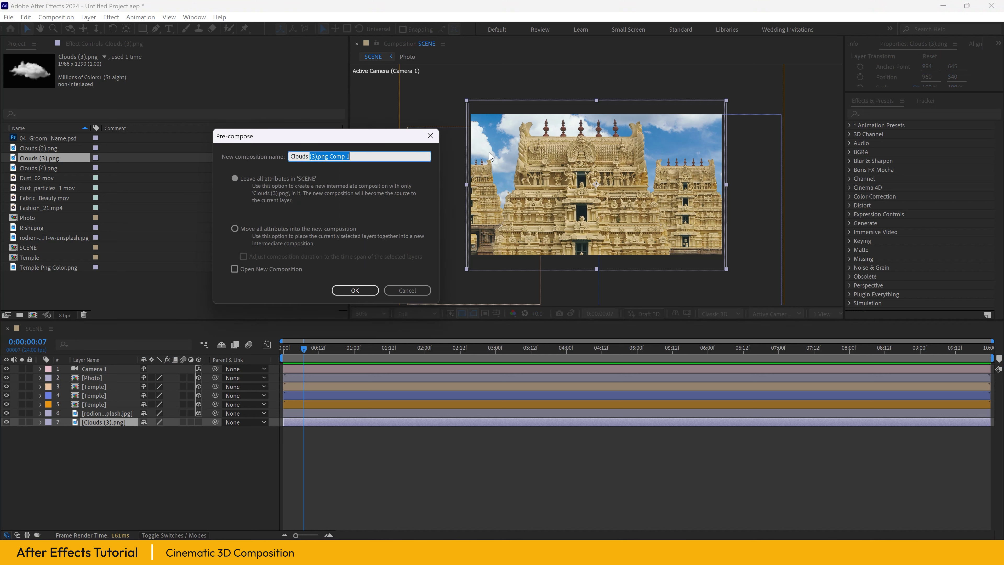
key(BackSpace)
click(355, 290)
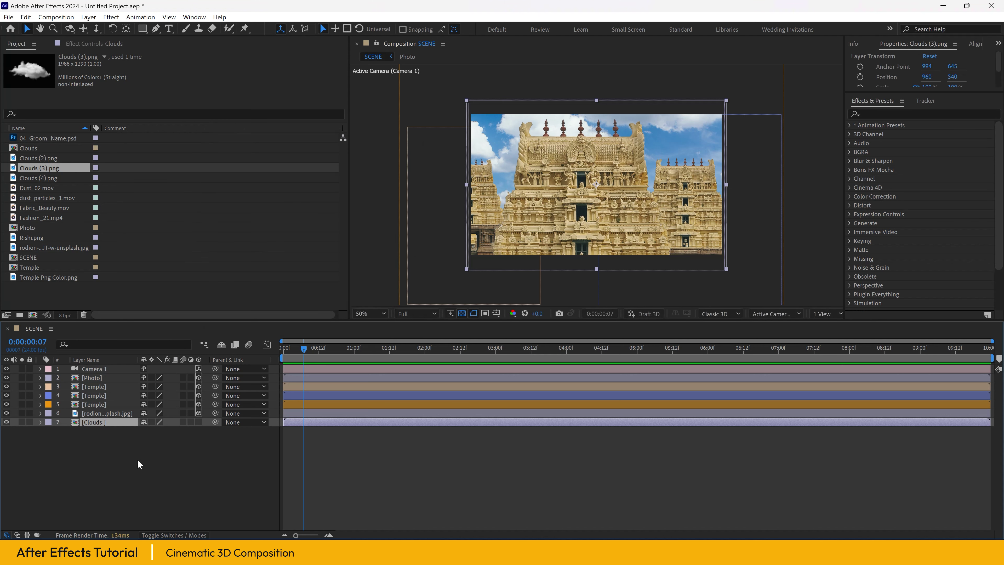
Step: Open the Clouds pre-composition to inspect the cloud image inside it, and return to SCENE
click(94, 421)
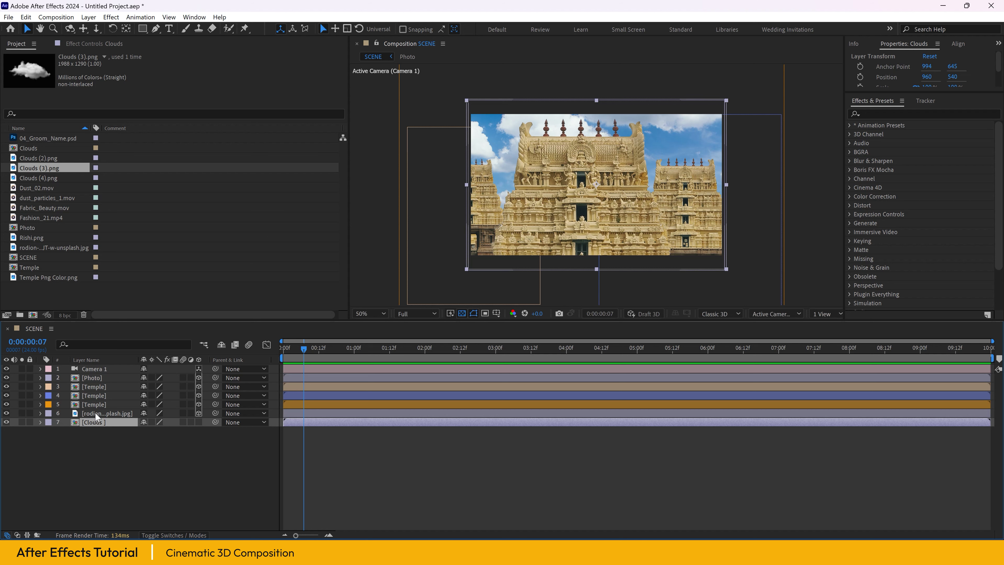
click(103, 413)
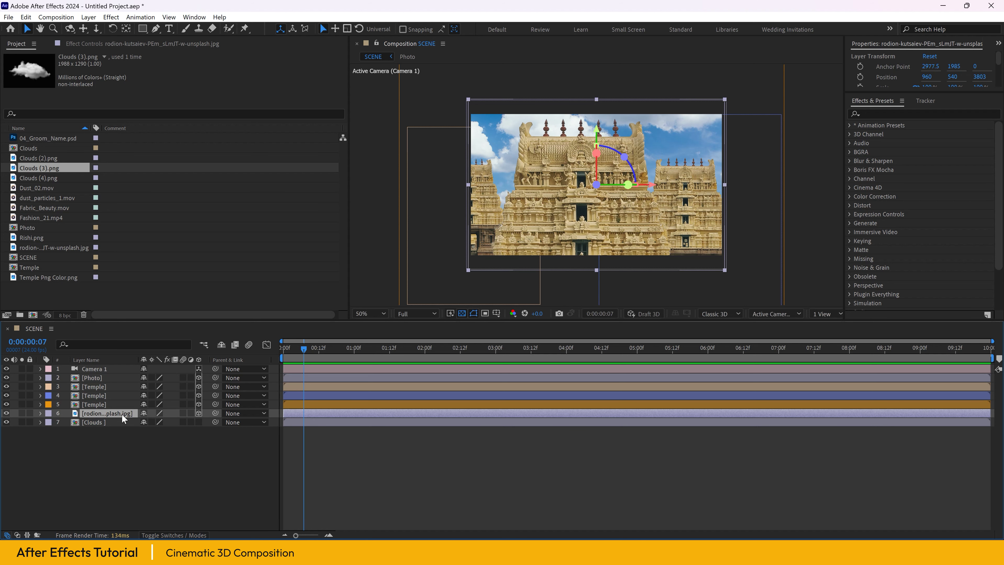
click(146, 467)
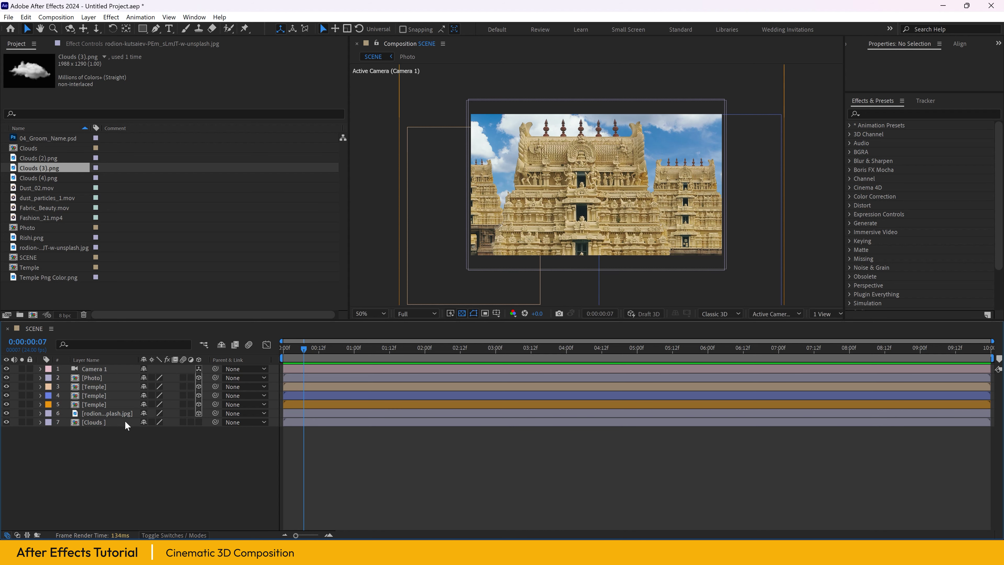
click(124, 413)
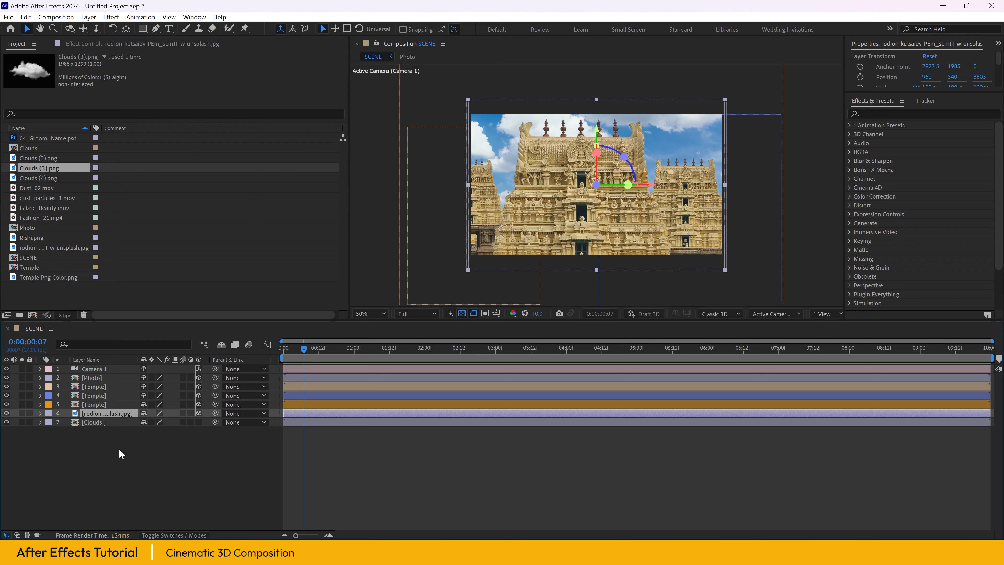
click(106, 423)
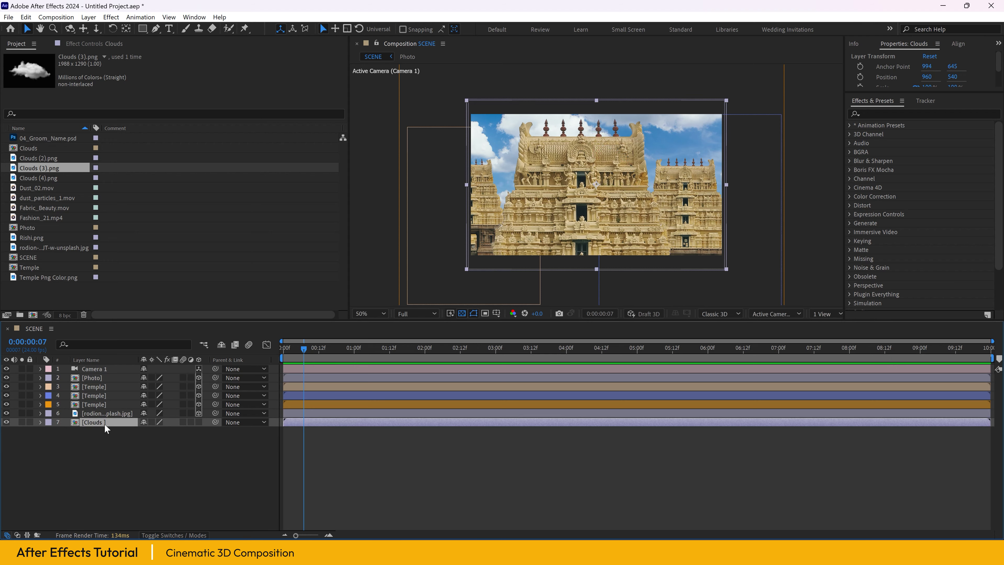
double_click(104, 422)
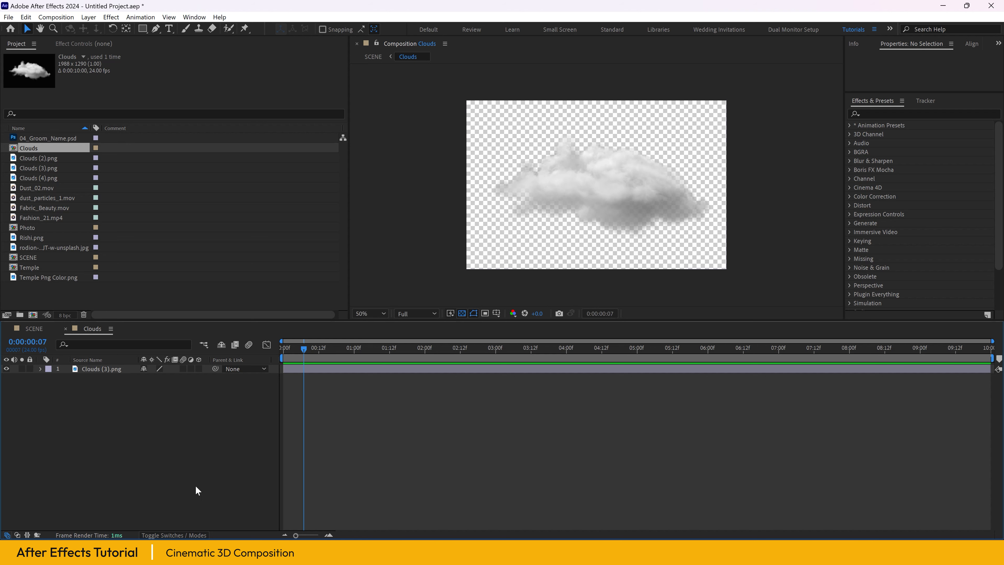
click(65, 328)
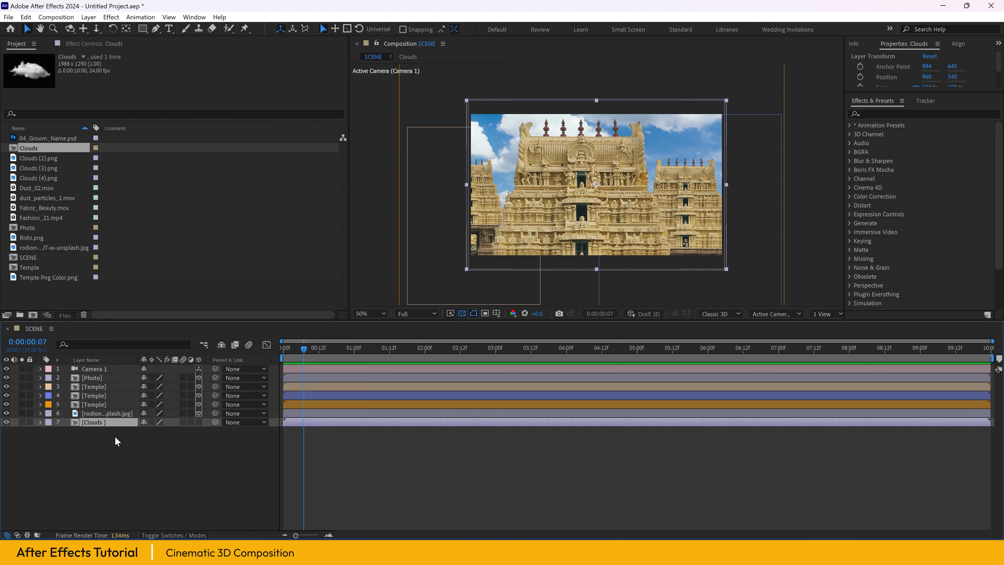
Step: Reorder the Clouds layer to sit directly above the sky layer and make it a 3D layer
drag(102, 422, 105, 411)
click(115, 458)
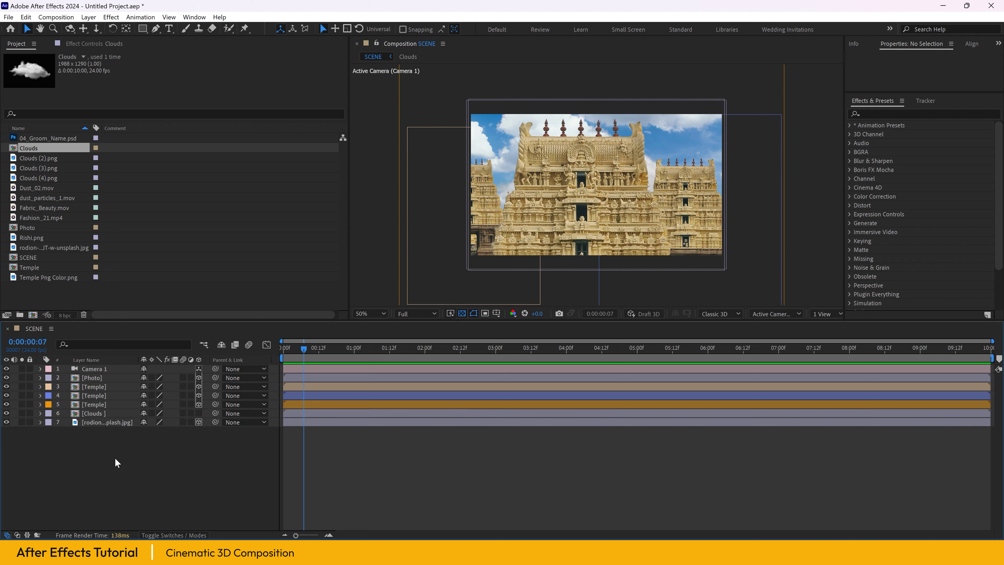
click(112, 421)
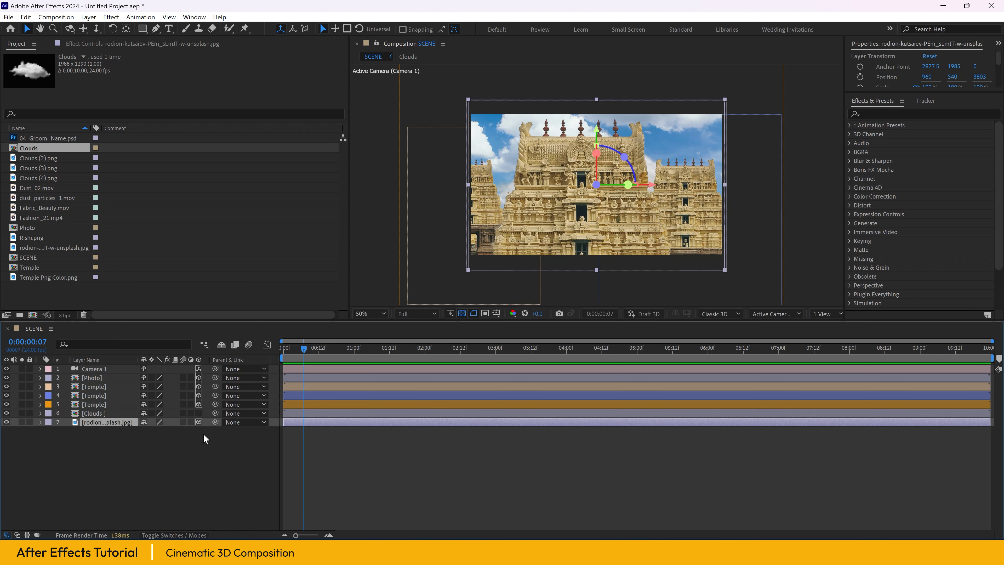
click(94, 435)
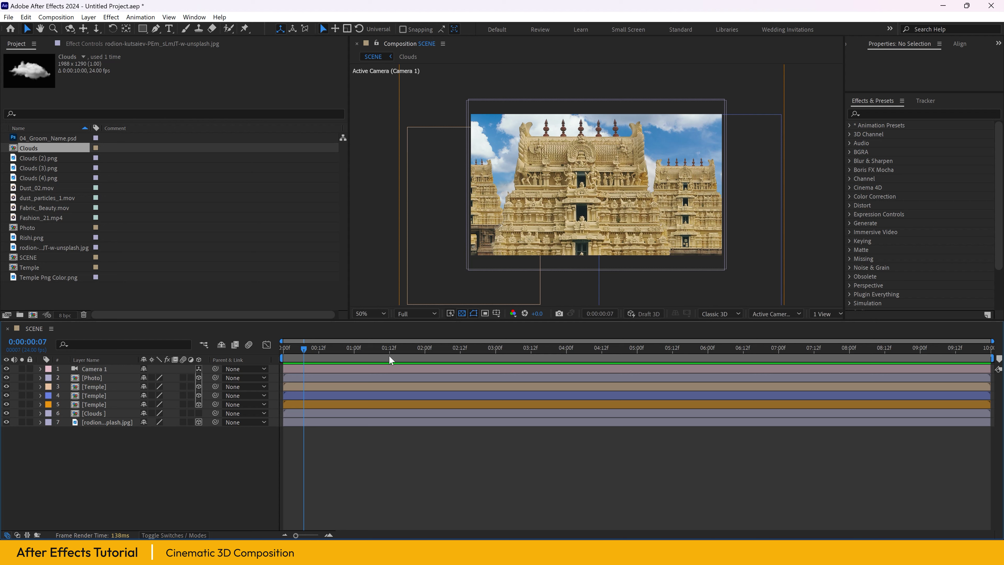
click(122, 422)
click(108, 413)
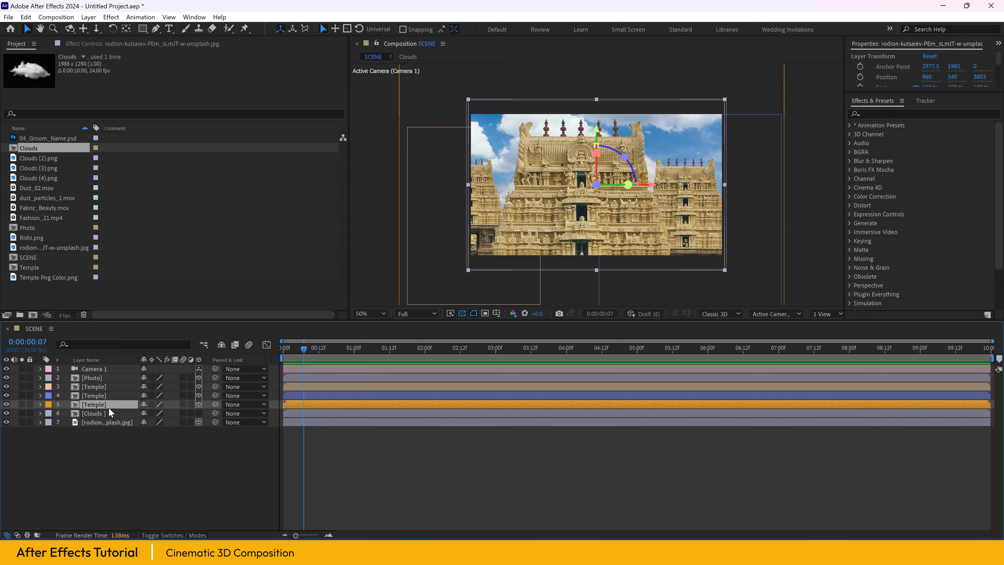
click(199, 412)
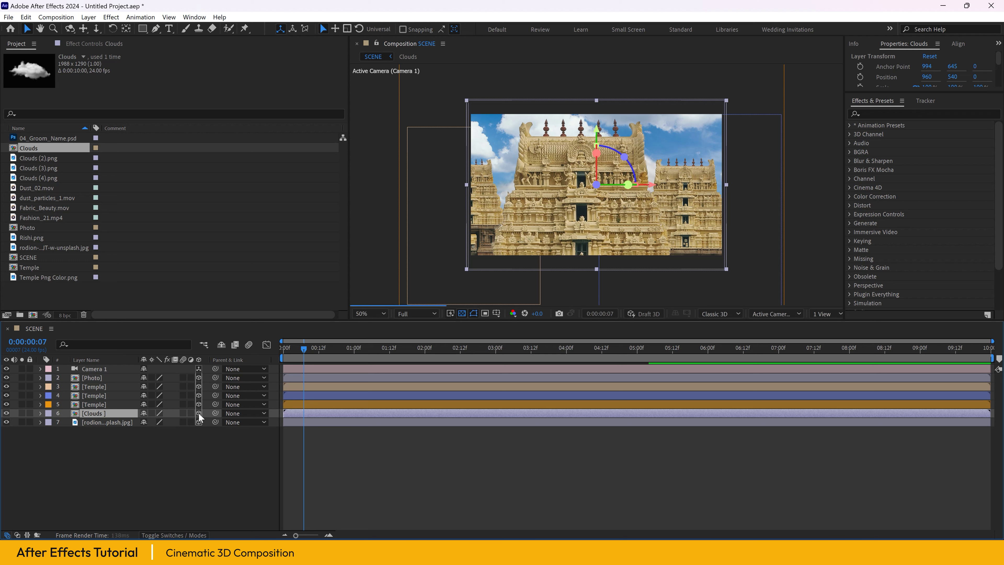
Step: Place the Clouds layer low at the left edge of the camera frame, at about X -829, Y 1326, Z 1457
drag(607, 116, 653, 207)
drag(705, 245, 526, 249)
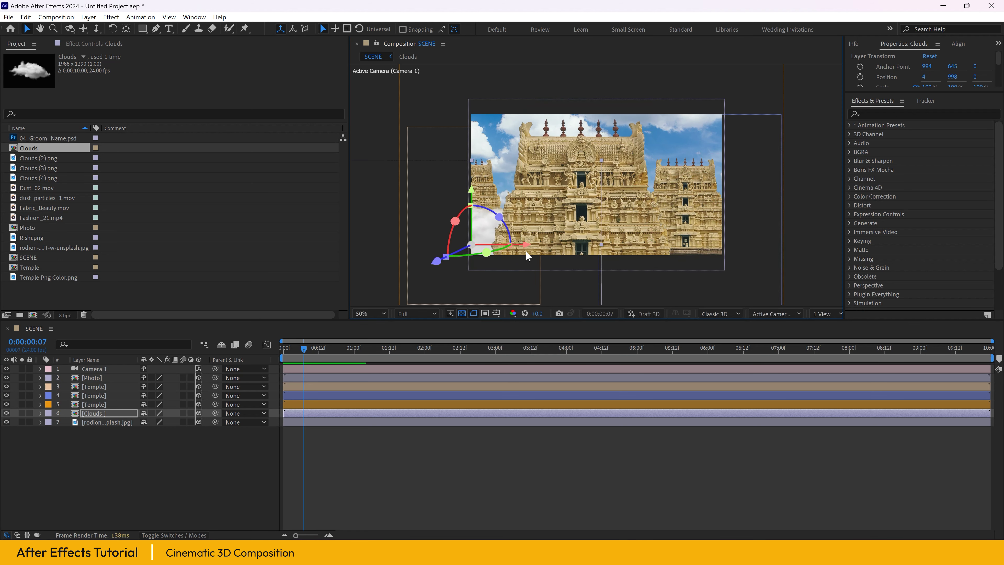
drag(432, 271, 508, 228)
drag(526, 164, 523, 186)
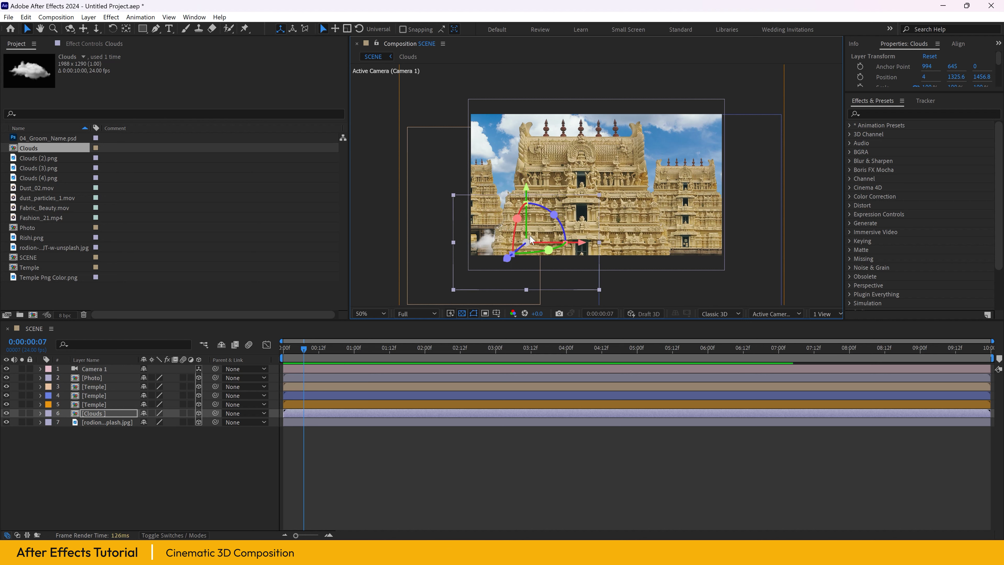
drag(580, 242, 500, 243)
Step: Duplicate the Clouds layer and shift the copy to the right edge of the frame, at about X 2547
click(101, 415)
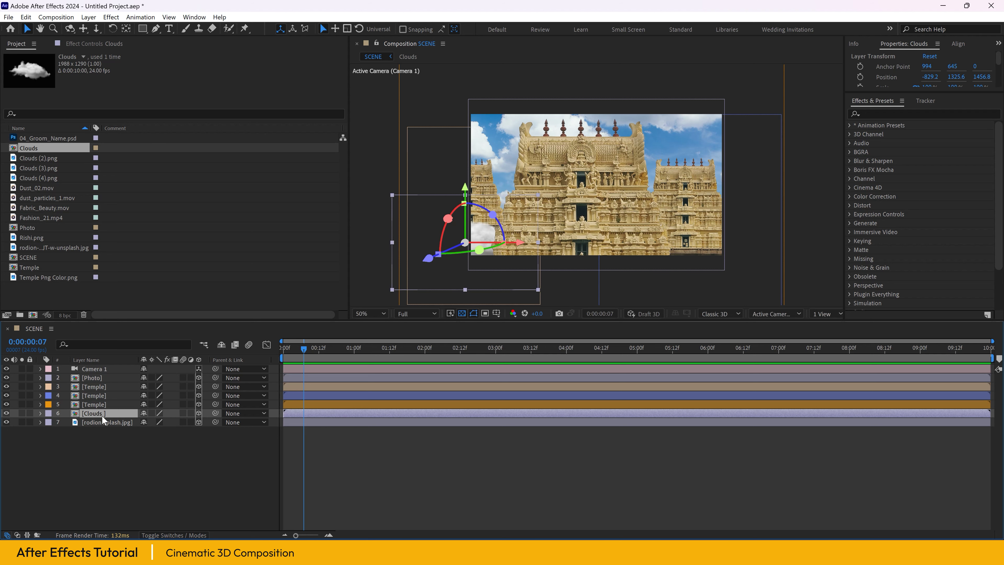
key(ctrl+d)
drag(520, 242, 768, 230)
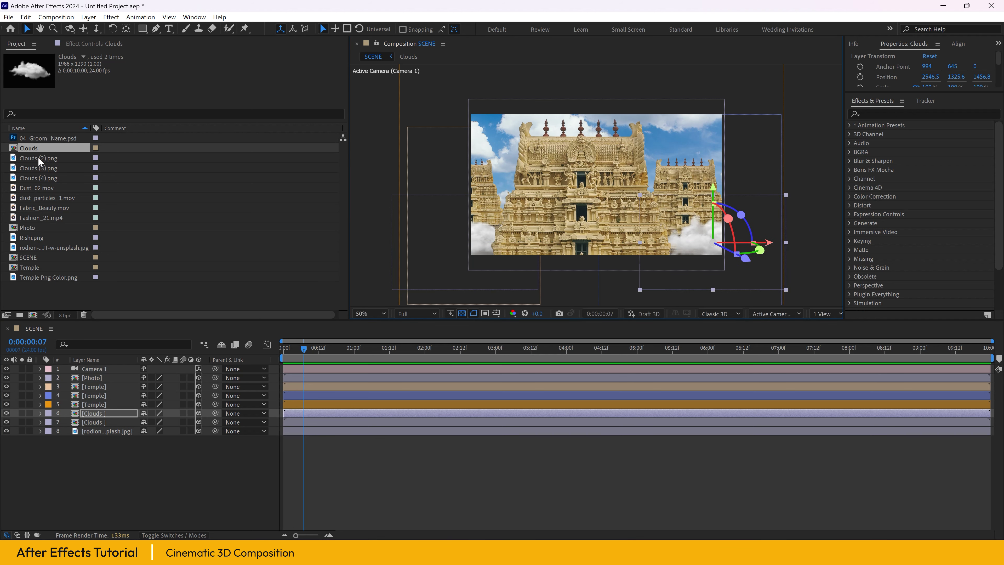
Step: Add Clouds (2).png to SCENE between the two Clouds layers and pre-compose it as Clouds (2)
click(42, 157)
drag(44, 157, 167, 420)
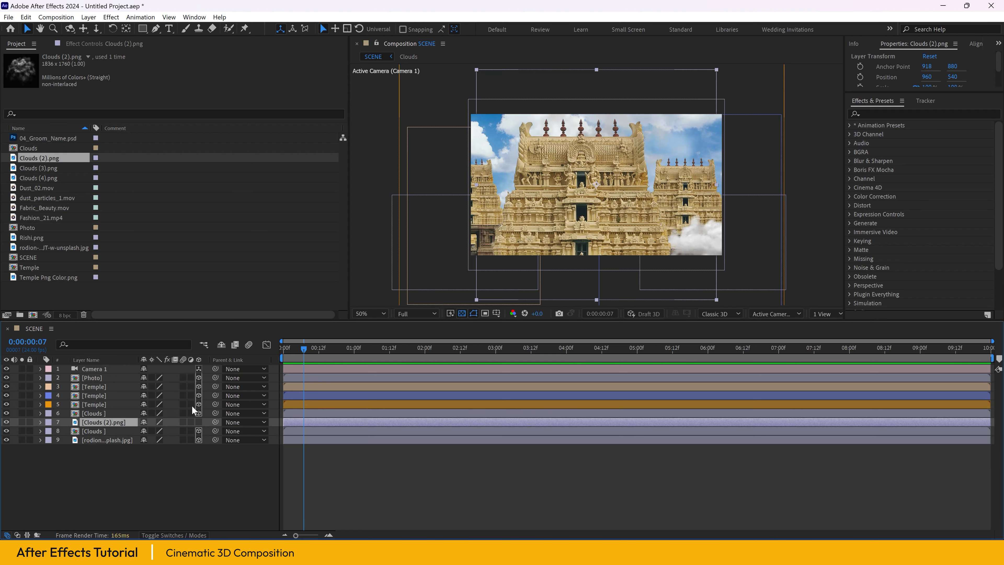
right_click(120, 422)
click(158, 357)
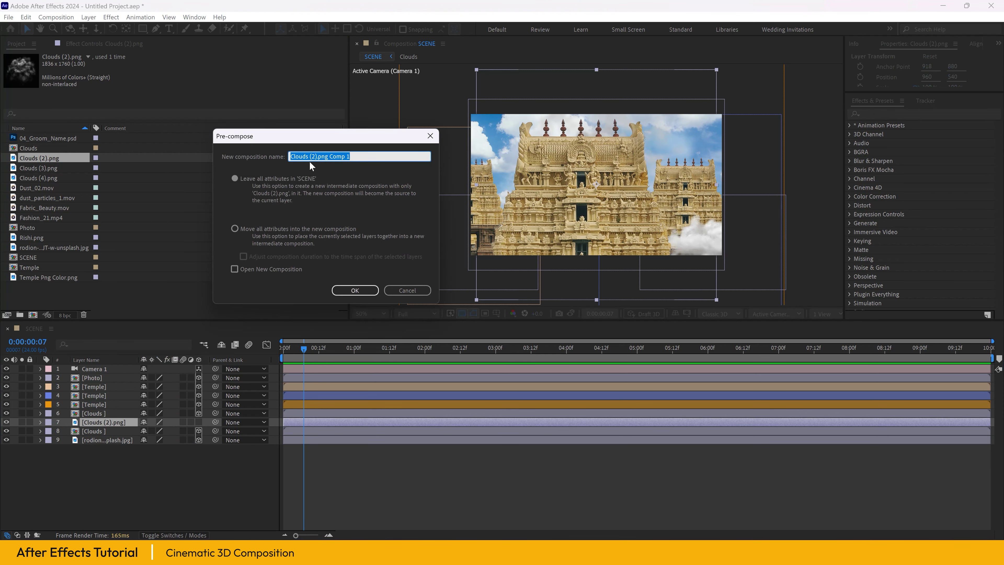
drag(317, 156, 350, 156)
key(BackSpace)
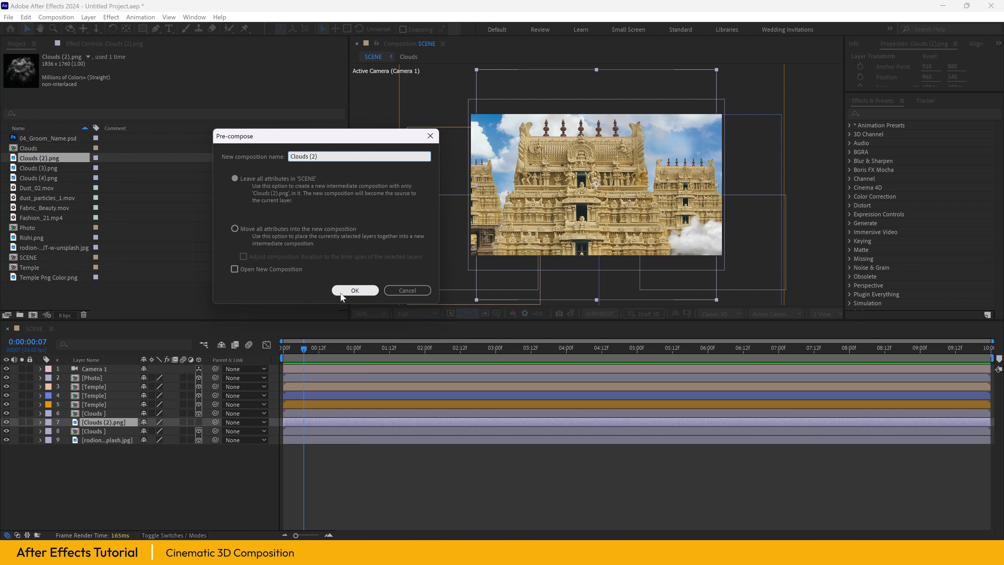
click(354, 290)
Step: Make the Clouds (2) layer 3D and place it low in front of the temples at about X 445, Y 1232, Z -490
click(199, 421)
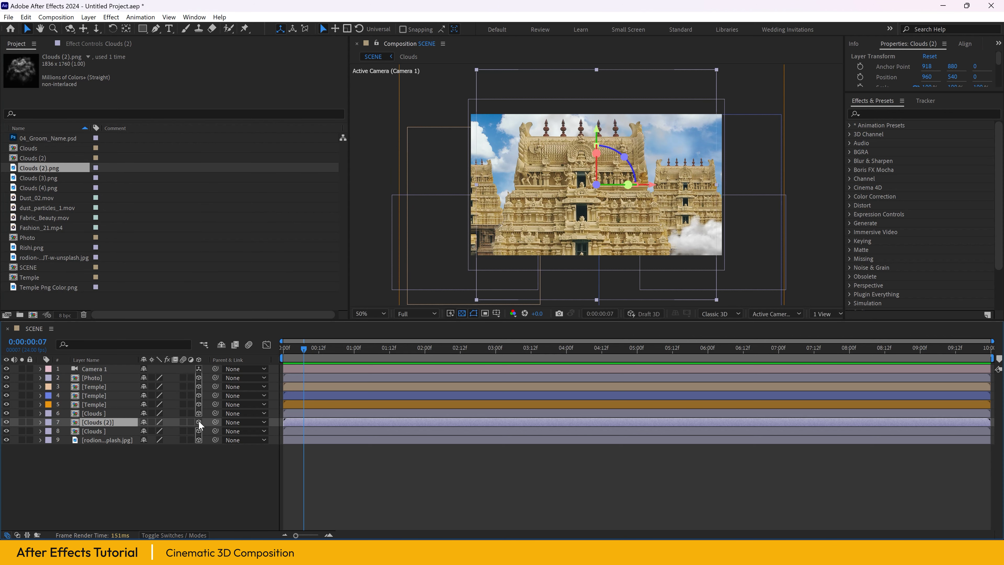
drag(596, 186, 599, 250)
drag(594, 139, 591, 250)
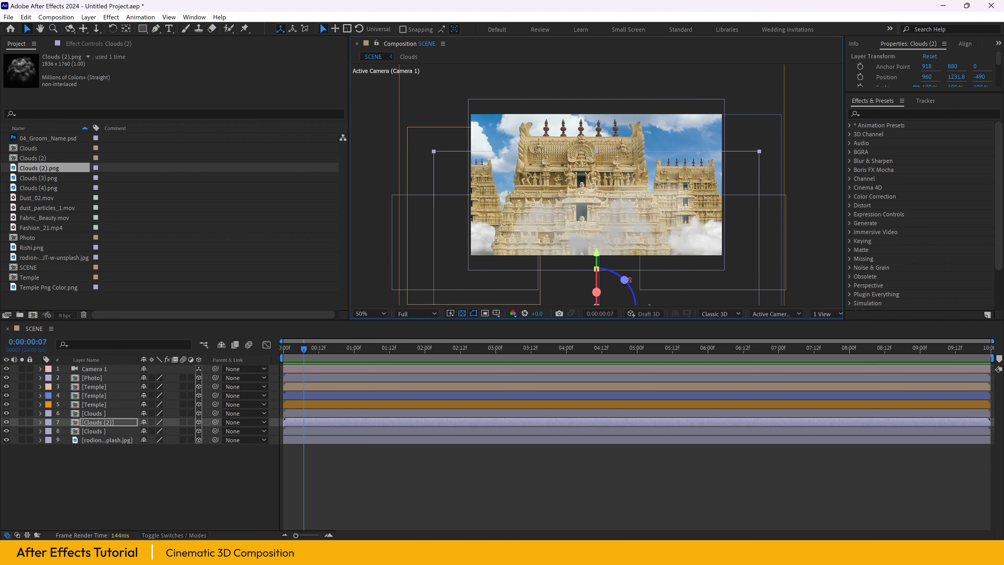
key(comma)
key(comma)
key(comma)
key(comma)
key(period)
key(period)
key(period)
key(period)
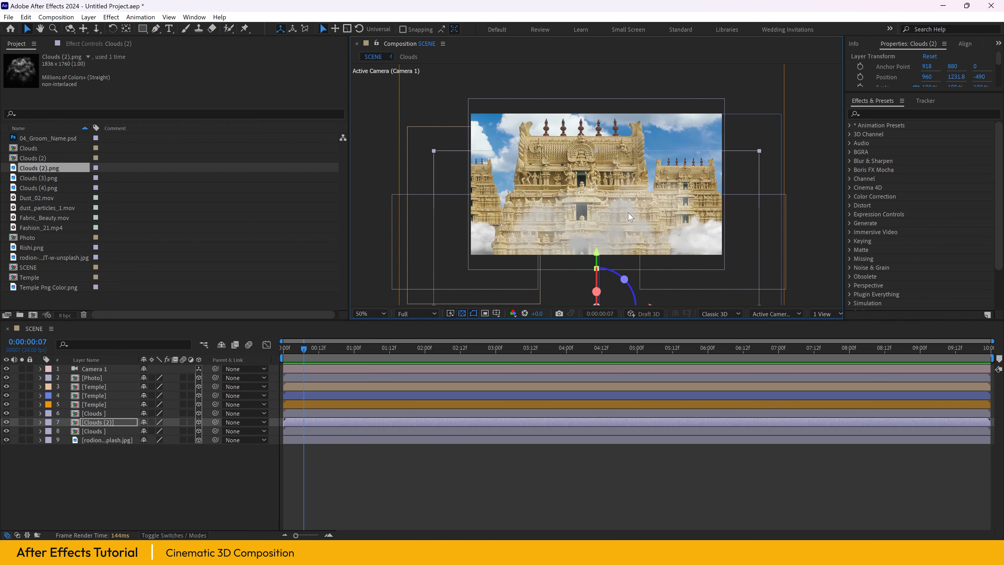
drag(652, 306, 558, 296)
Step: Duplicate the Clouds (2) layer and place the copy farther back and right, at about X 1652, Y 1232, Z 1912
click(113, 457)
click(101, 419)
key(ctrl+d)
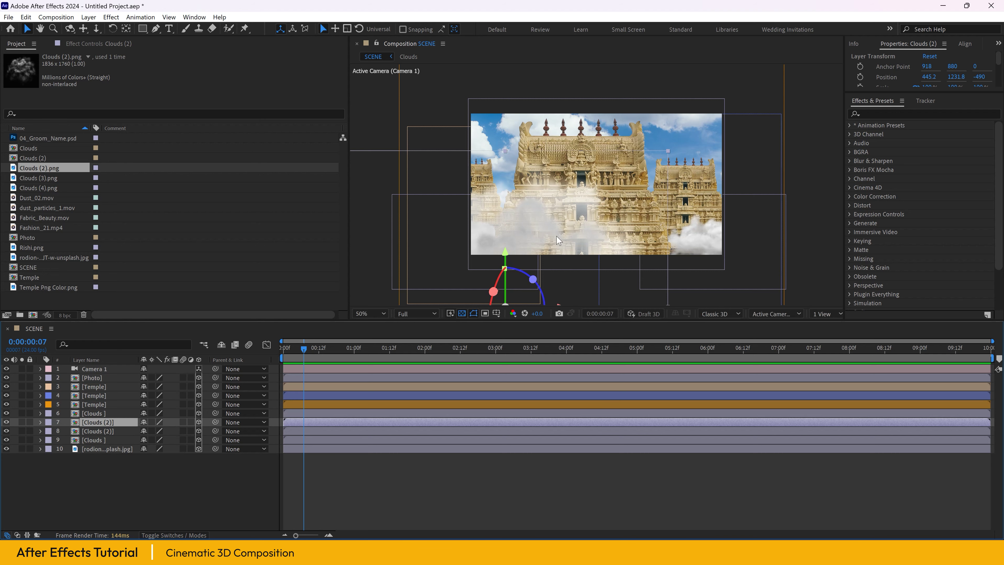
scroll(556, 236, down, 2)
drag(589, 246, 639, 228)
key(period)
key(period)
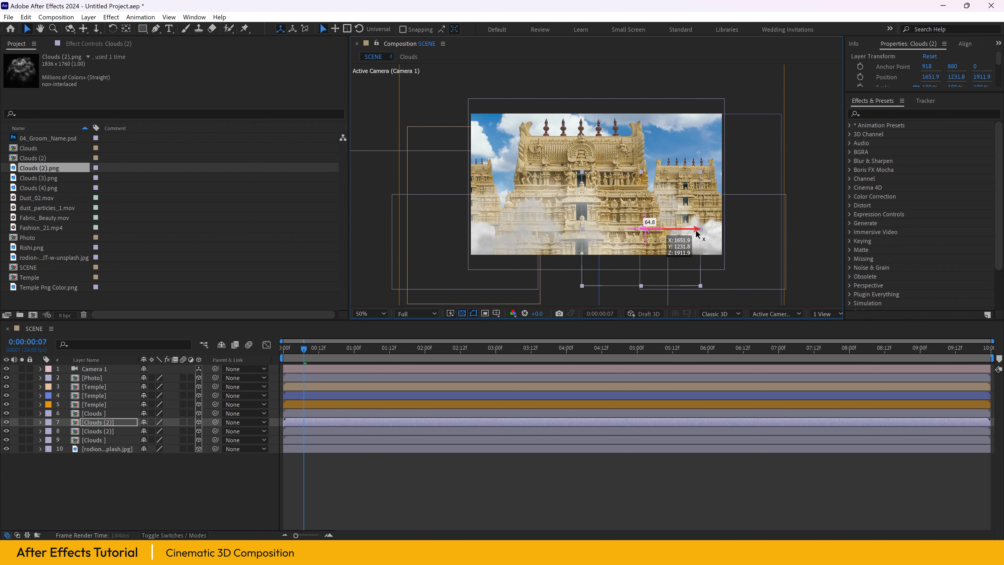
click(165, 476)
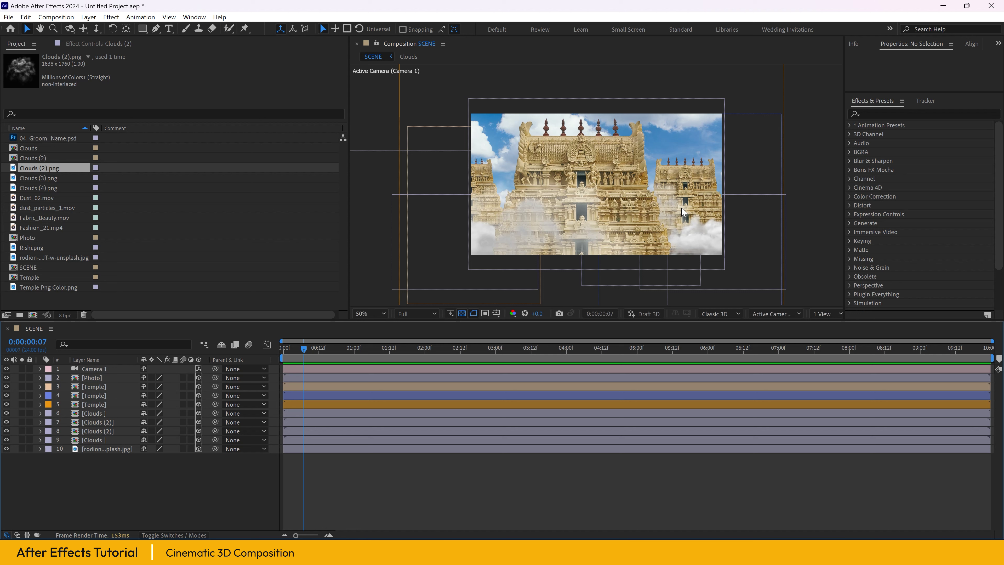
Step: Create a null object at the head of the SCENE layer stack, above the camera
click(96, 368)
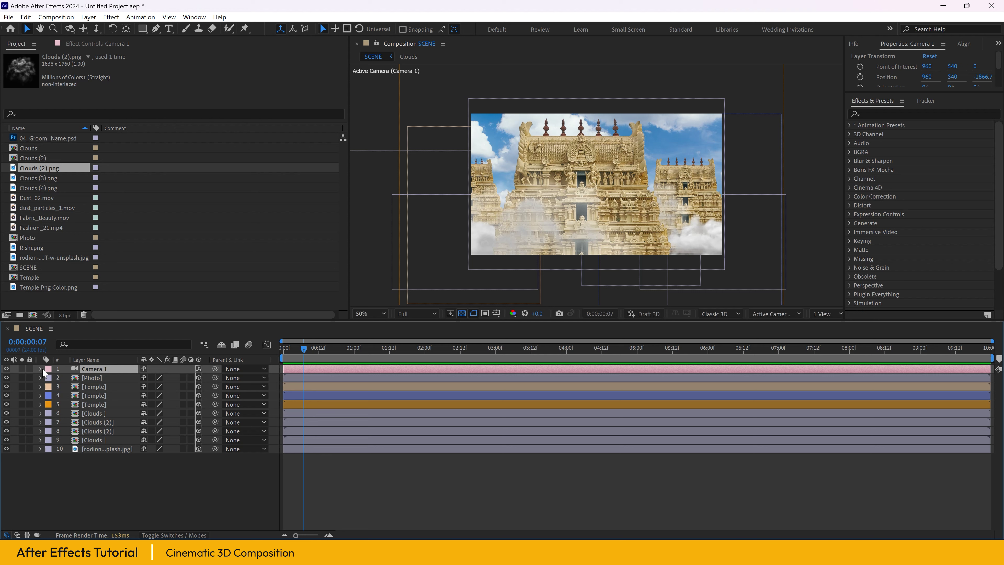
right_click(145, 465)
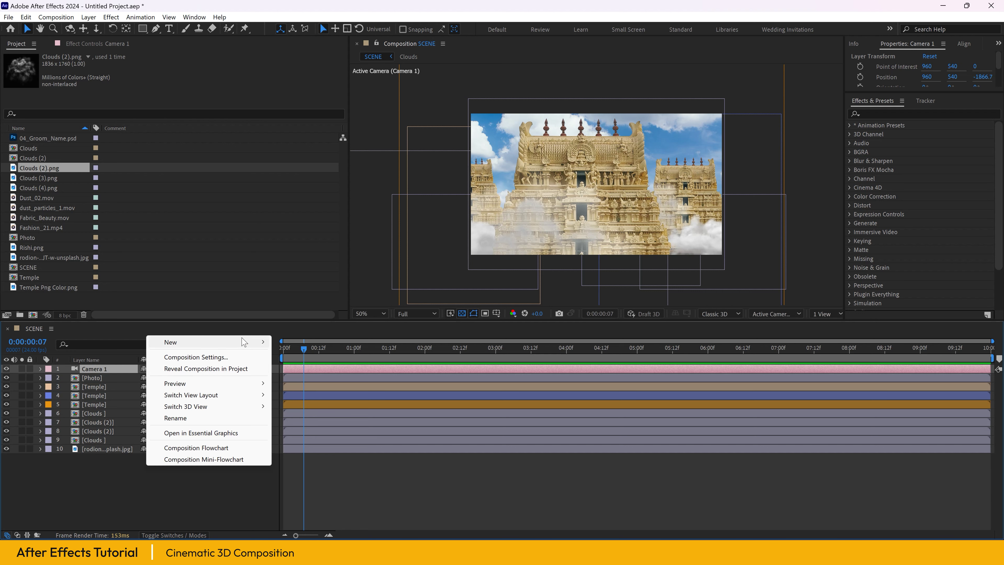
mouse_move(245, 342)
click(305, 402)
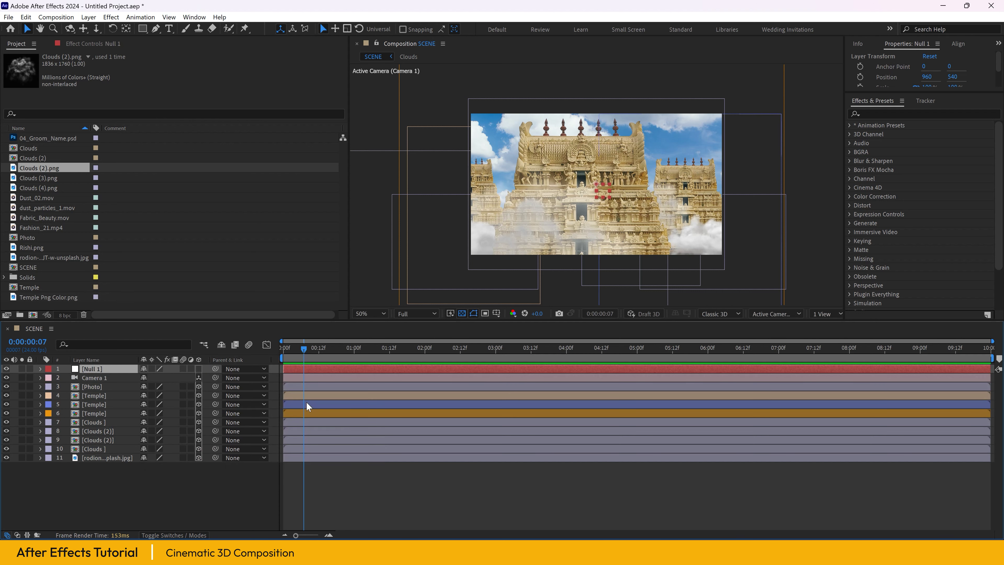
Step: Parent Camera 1 to the Null 1 layer so the null drives the camera
click(106, 377)
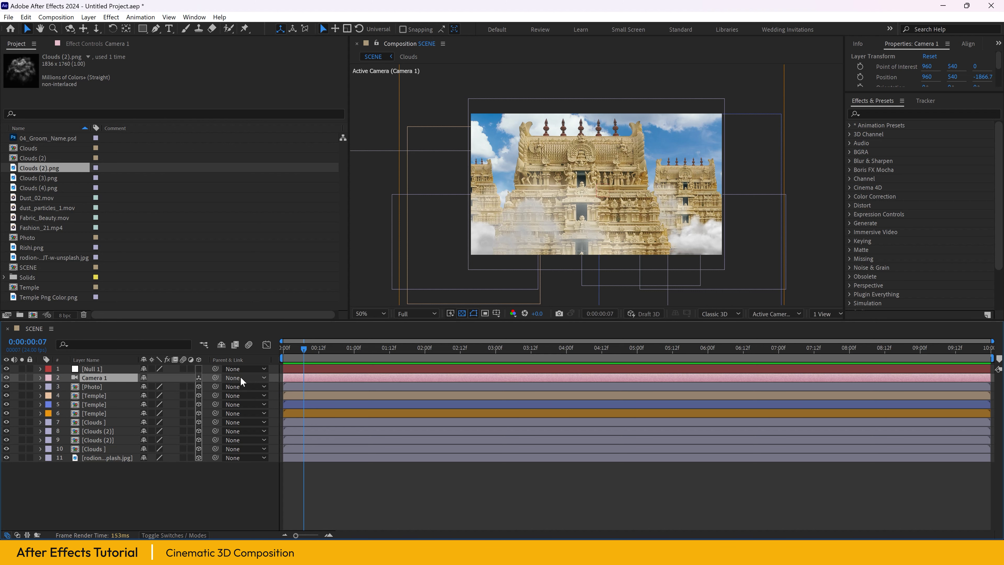
click(368, 316)
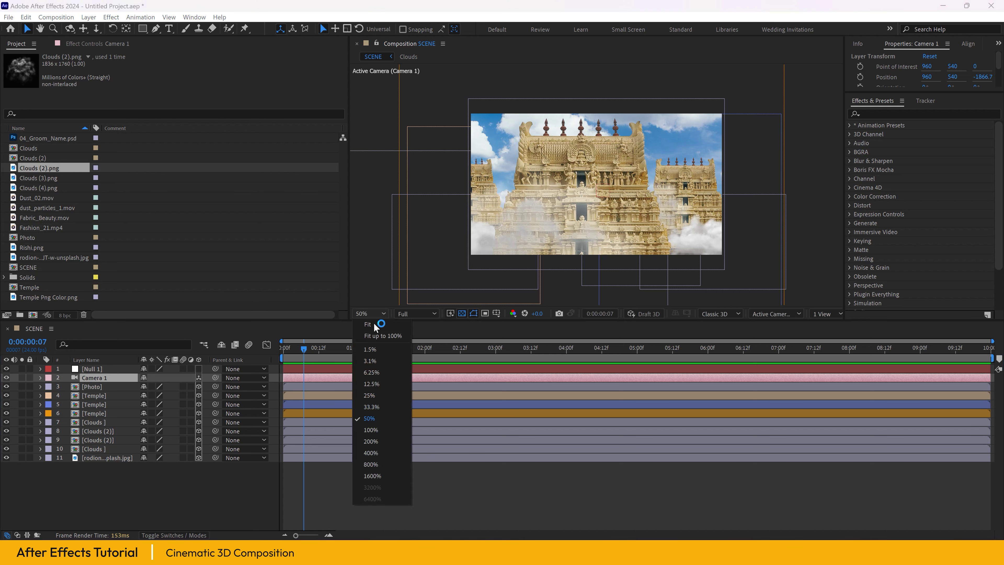
click(377, 334)
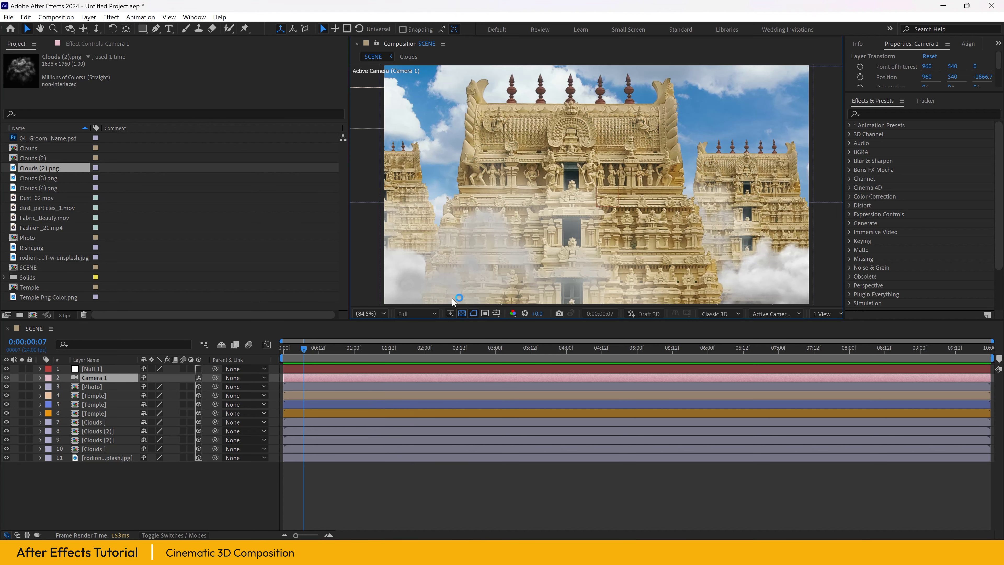
click(99, 371)
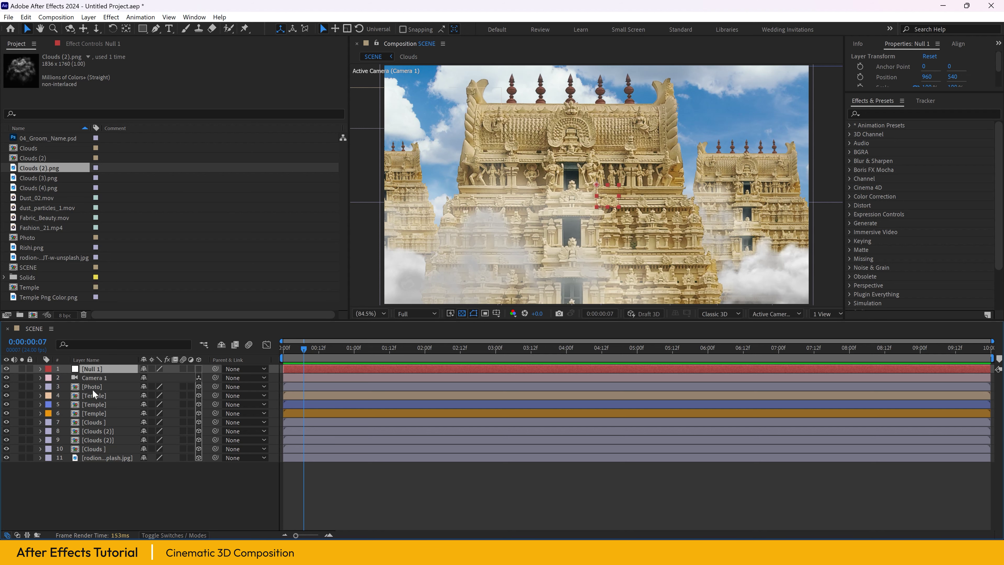
click(95, 378)
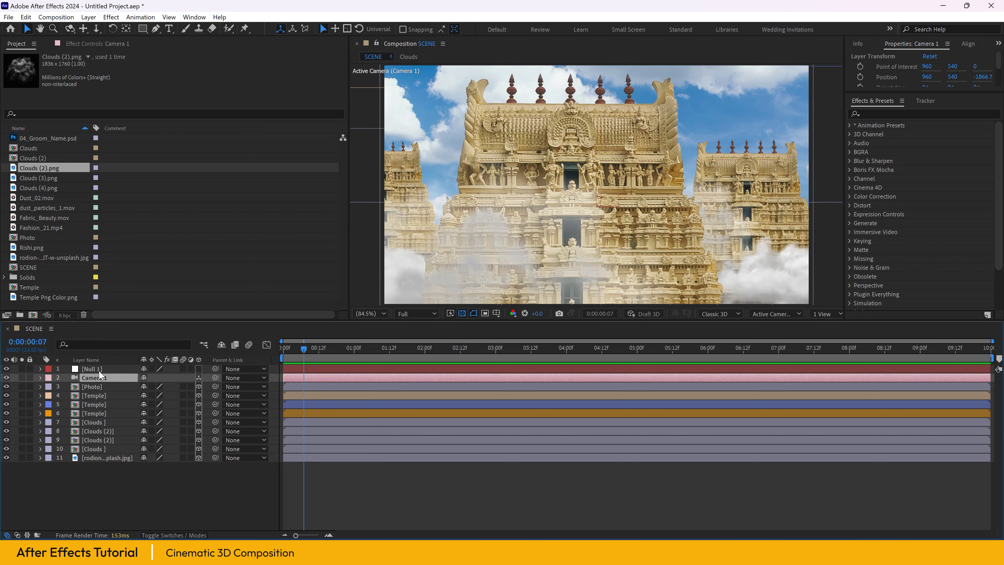
click(99, 370)
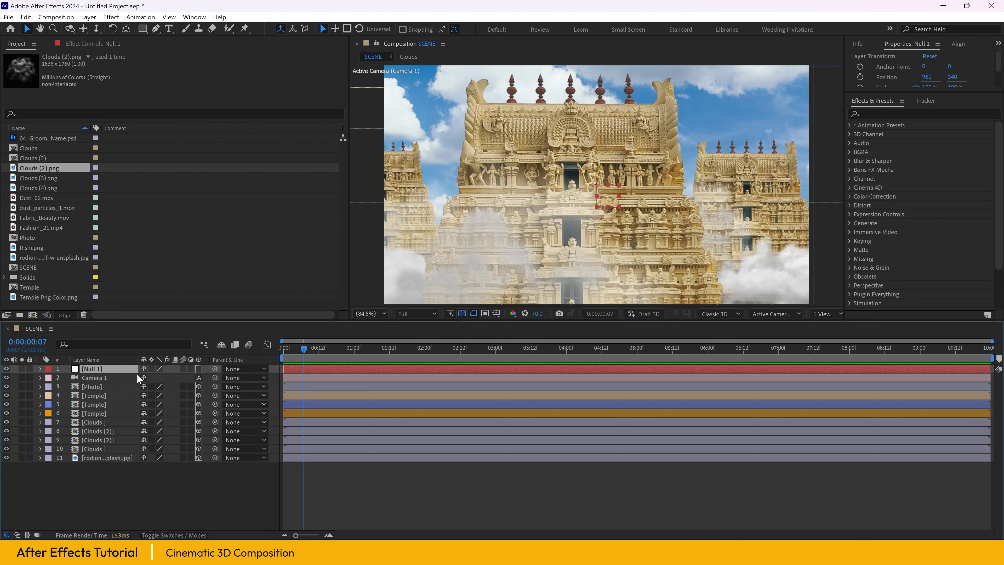
click(94, 377)
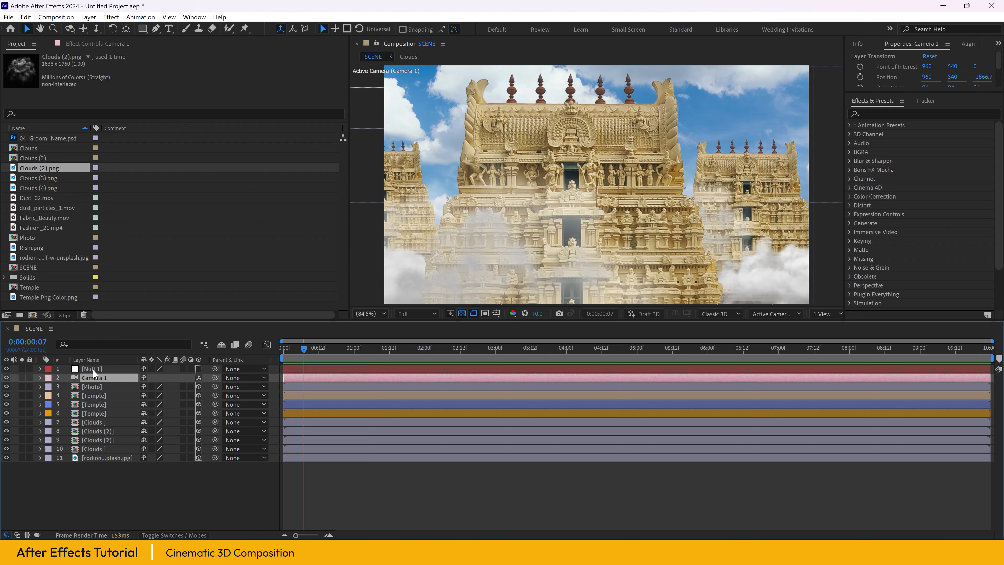
click(243, 377)
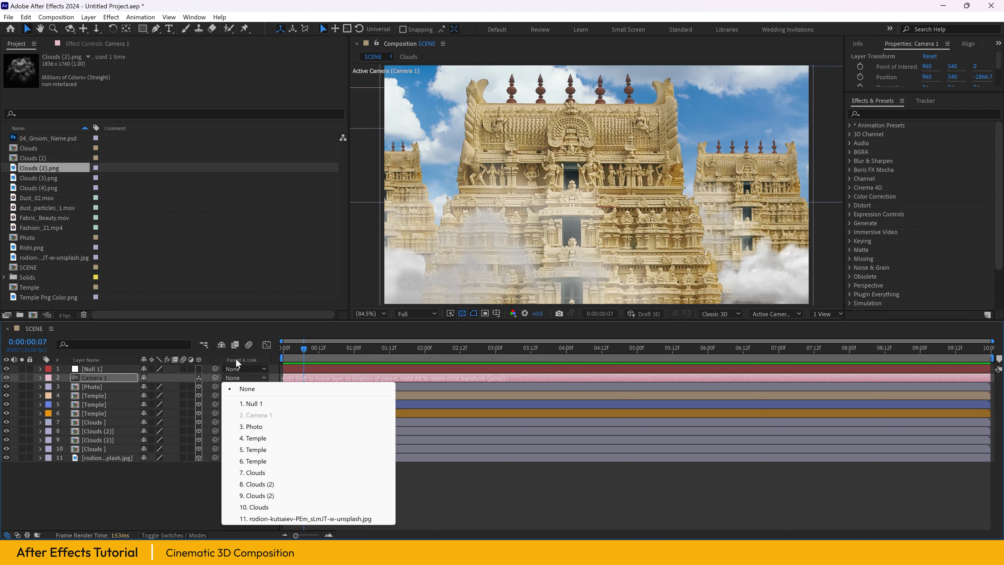
click(204, 399)
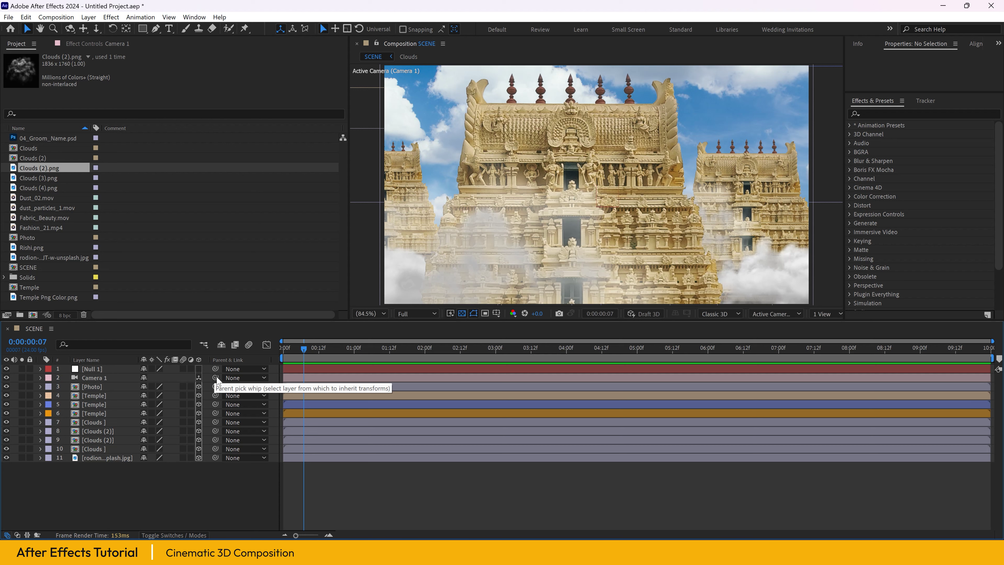
drag(216, 379, 95, 369)
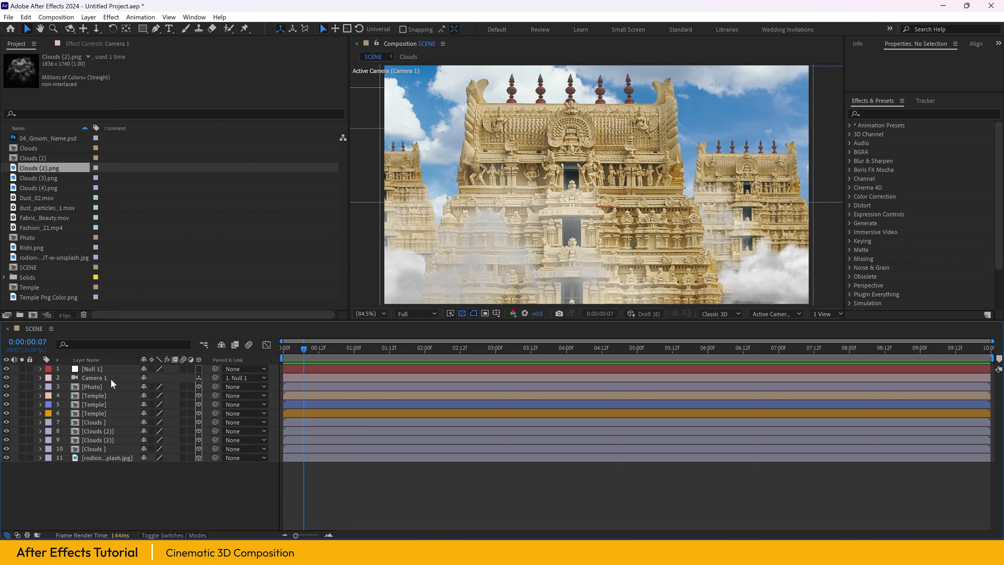
click(100, 378)
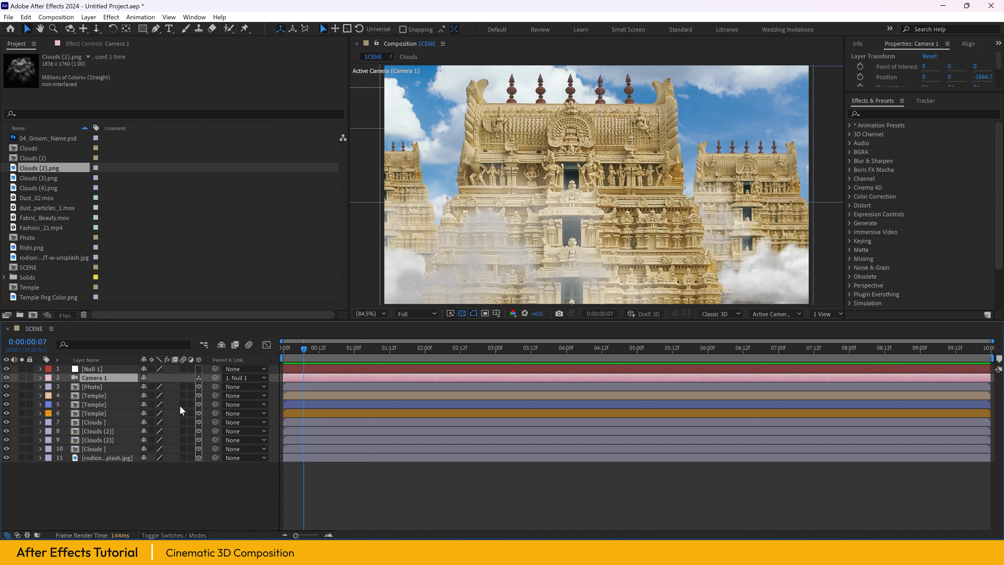
click(101, 369)
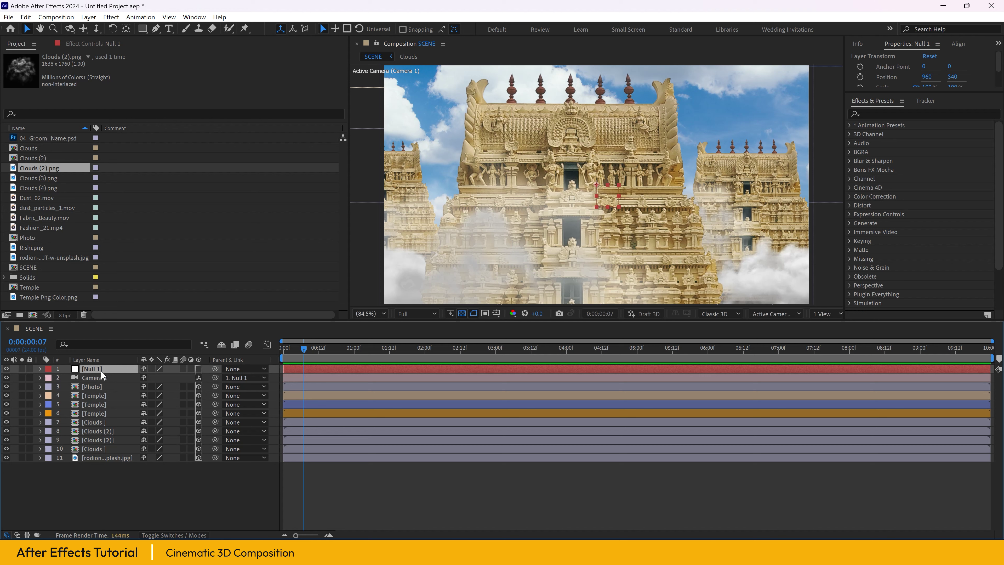
click(102, 378)
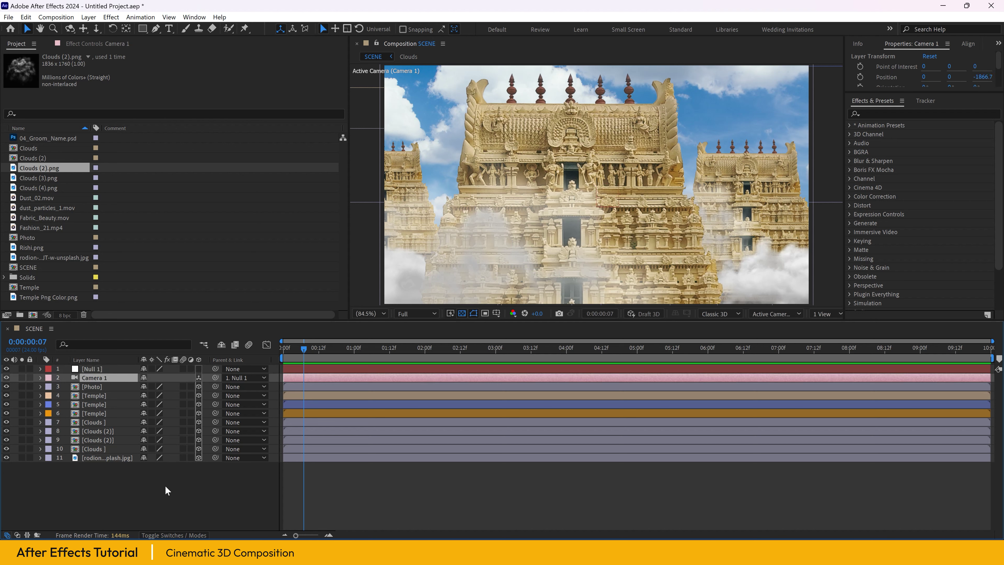
Step: Reveal Null 1's transform properties and try scaling it to 150%
click(99, 370)
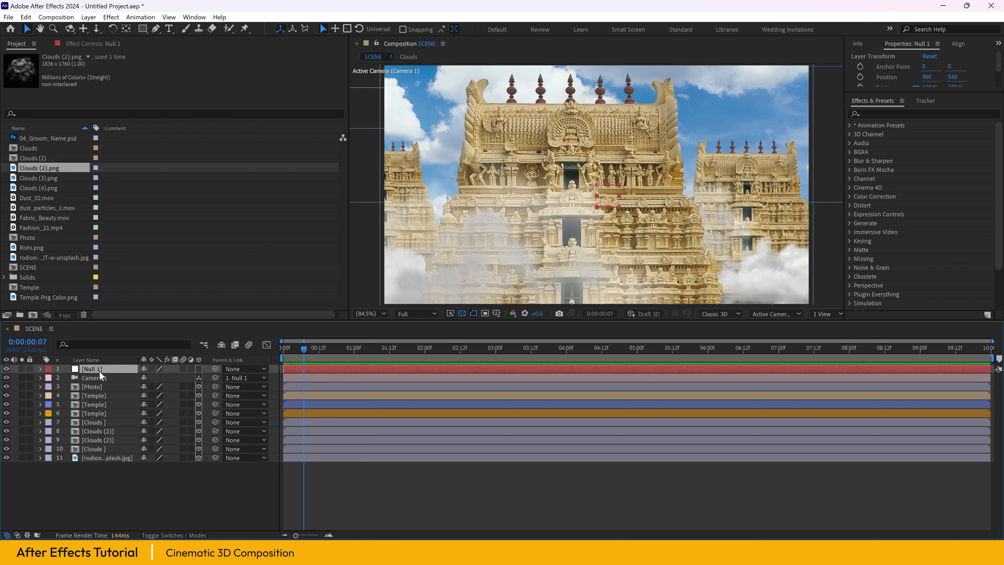
click(41, 368)
click(51, 378)
mouse_move(164, 395)
mouse_down()
mouse_move(260, 391)
mouse_move(3, 390)
mouse_move(411, 387)
mouse_move(161, 397)
mouse_up()
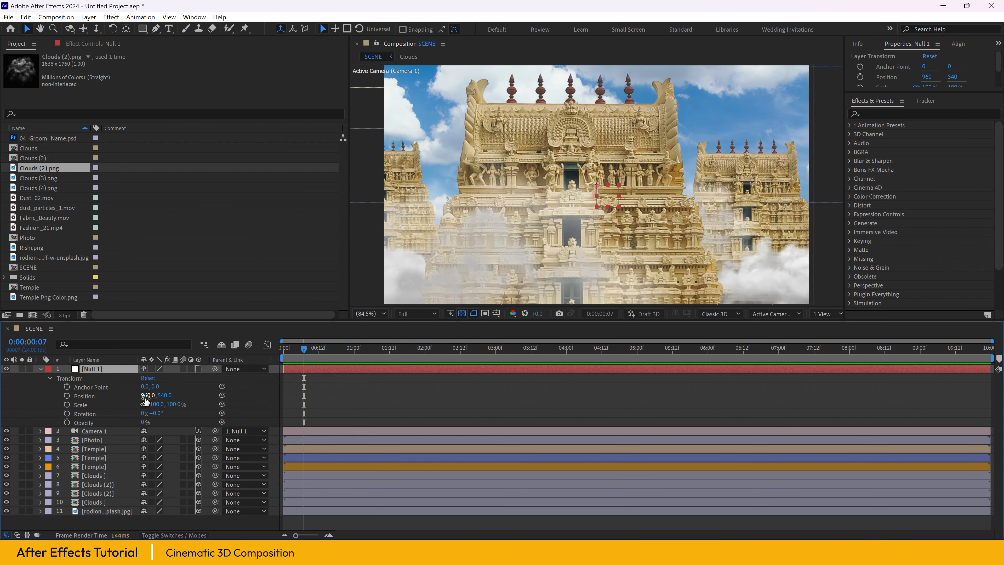
drag(158, 407, 189, 410)
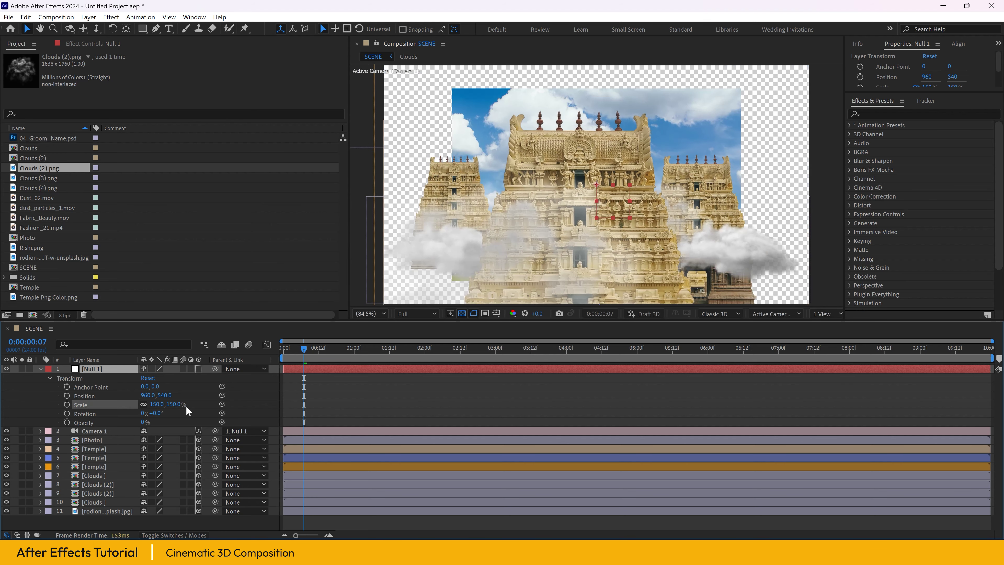
key(ctrl+z)
Step: Keyframe Null 1's position at 735, 540 at the composition start and at 1816, 540 at 5 seconds
drag(305, 350, 284, 350)
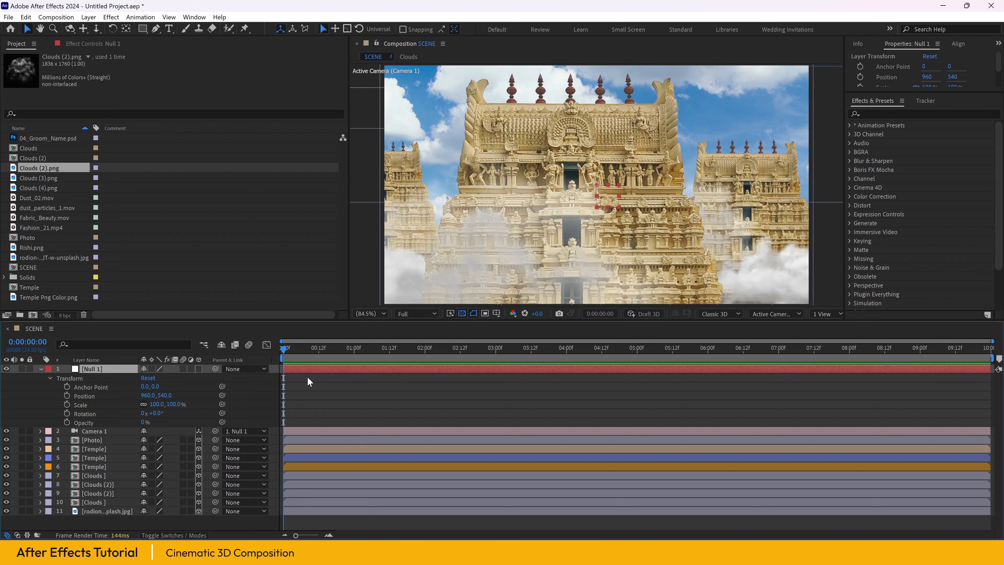
drag(158, 399, 41, 404)
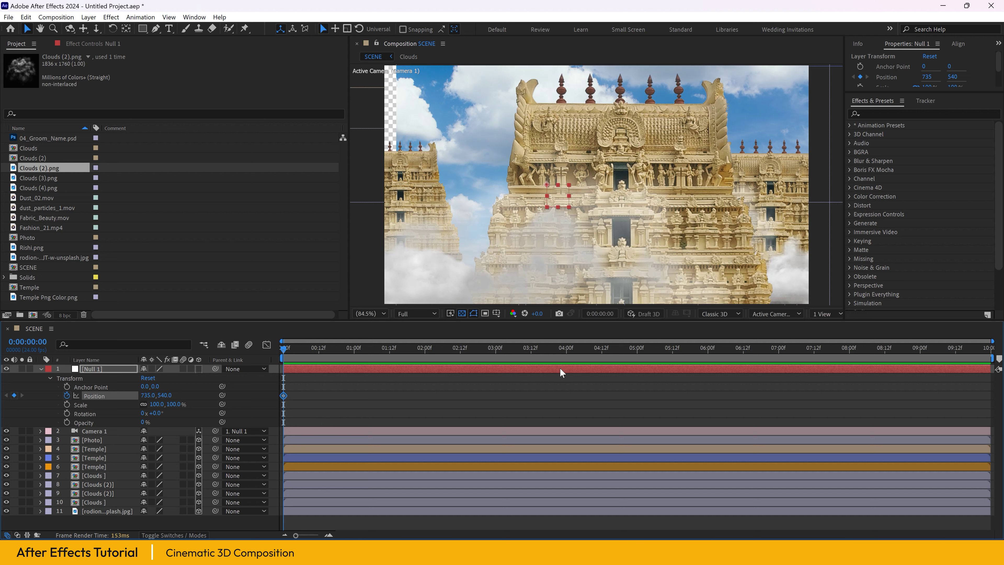
click(638, 355)
drag(146, 395, 712, 392)
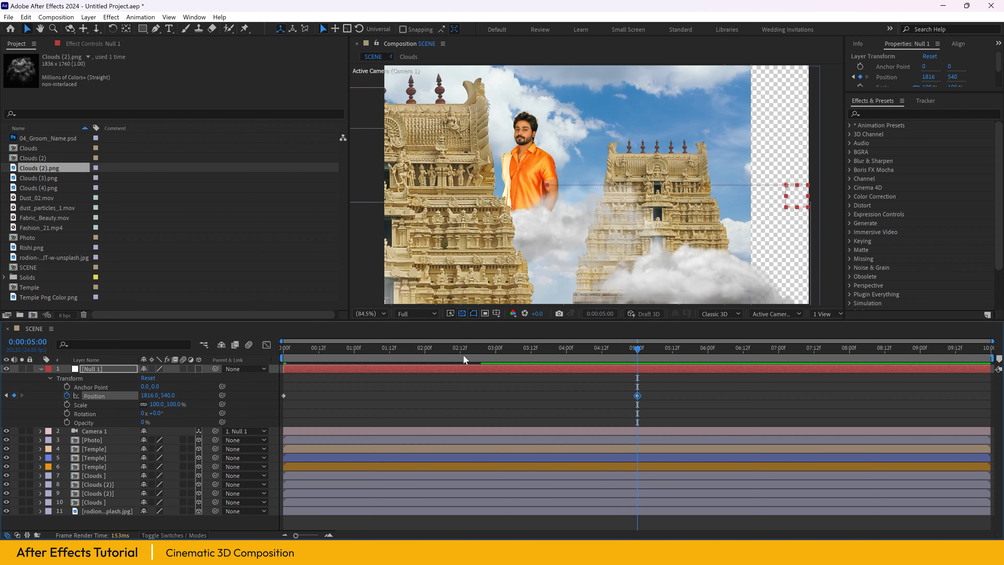
Step: Return to the first frame and push the unsplash sky image layer back to Z 4916
key(Home)
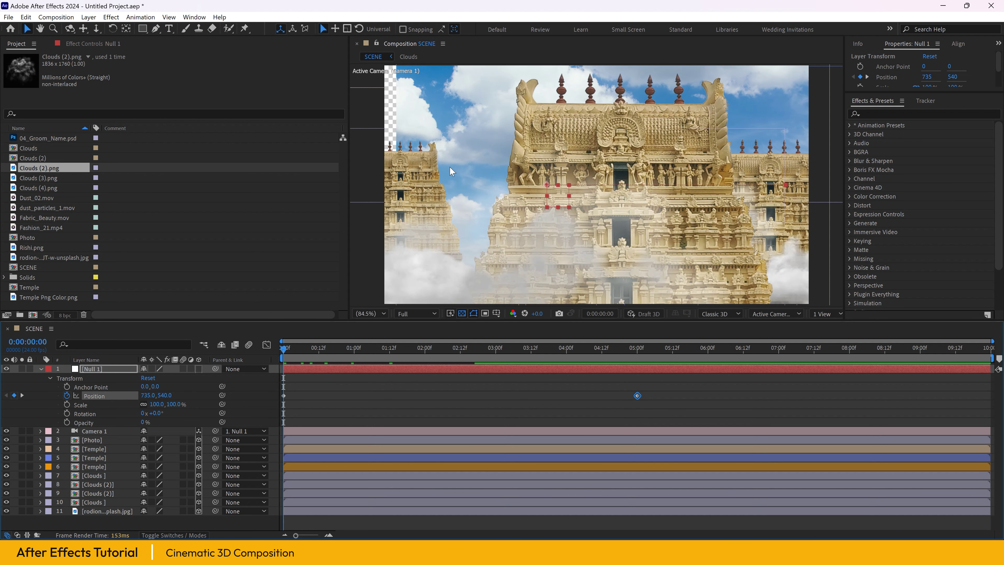
scroll(516, 184, down, 1)
scroll(513, 164, up, 1)
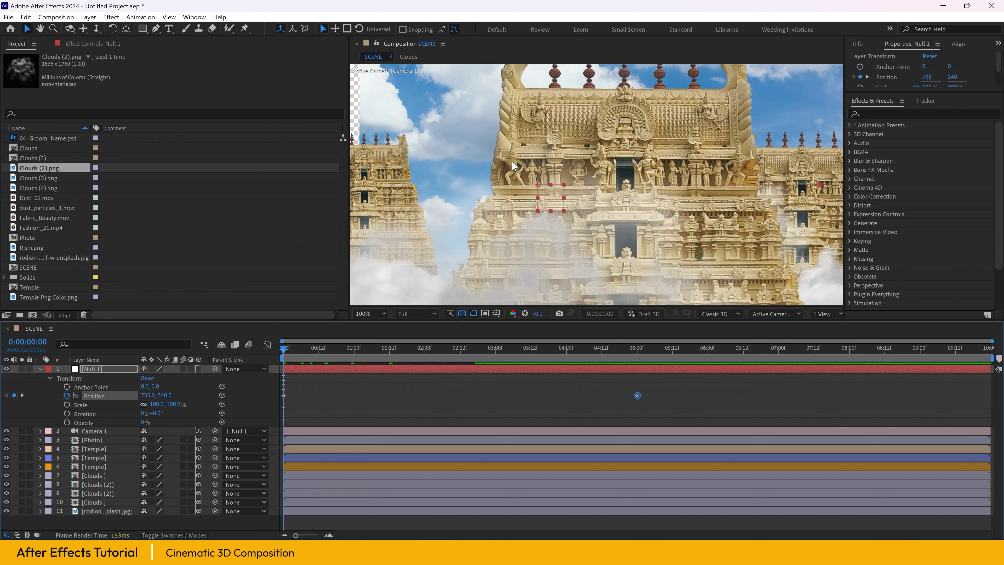
scroll(476, 181, down, 1)
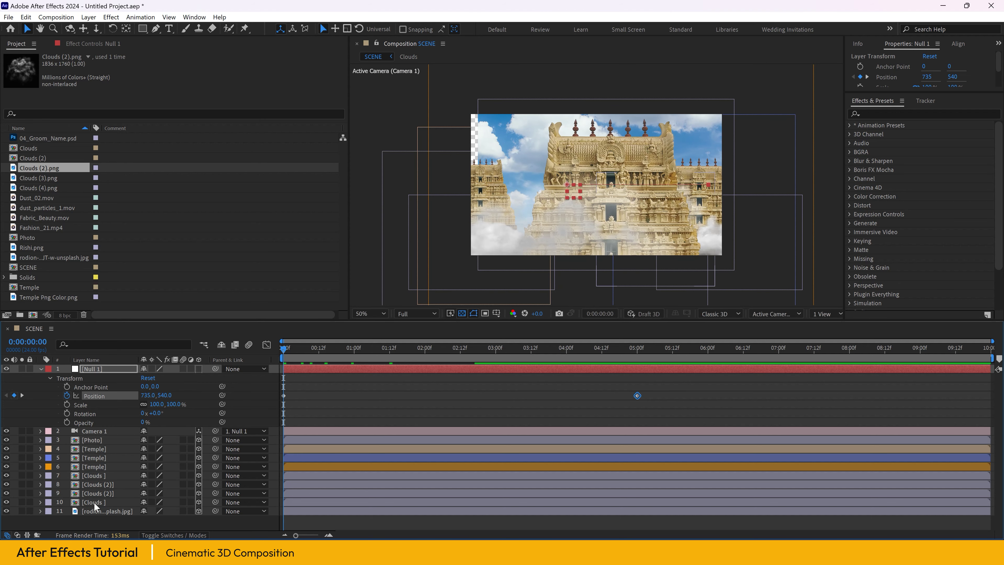
click(91, 510)
key(p)
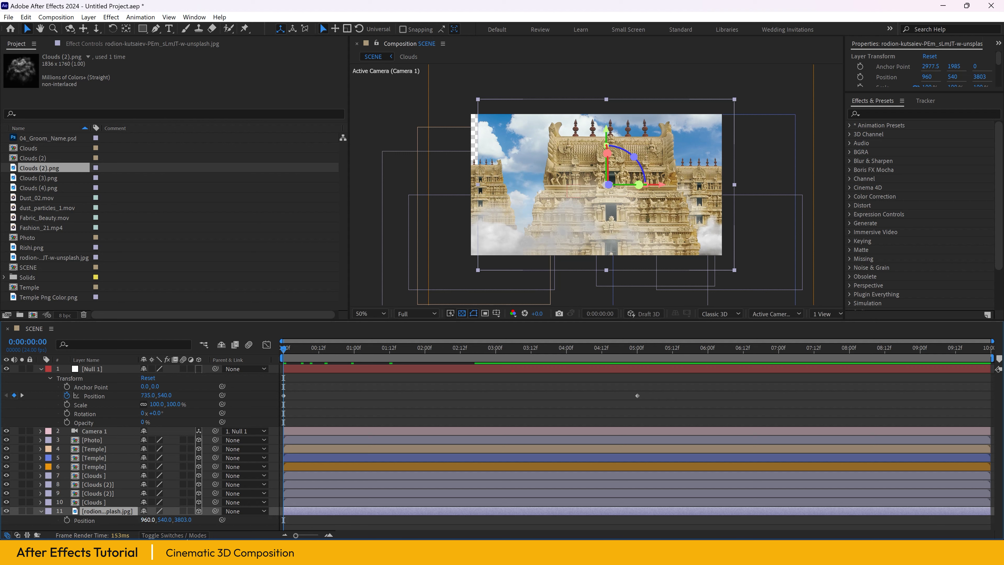
drag(183, 520, 650, 406)
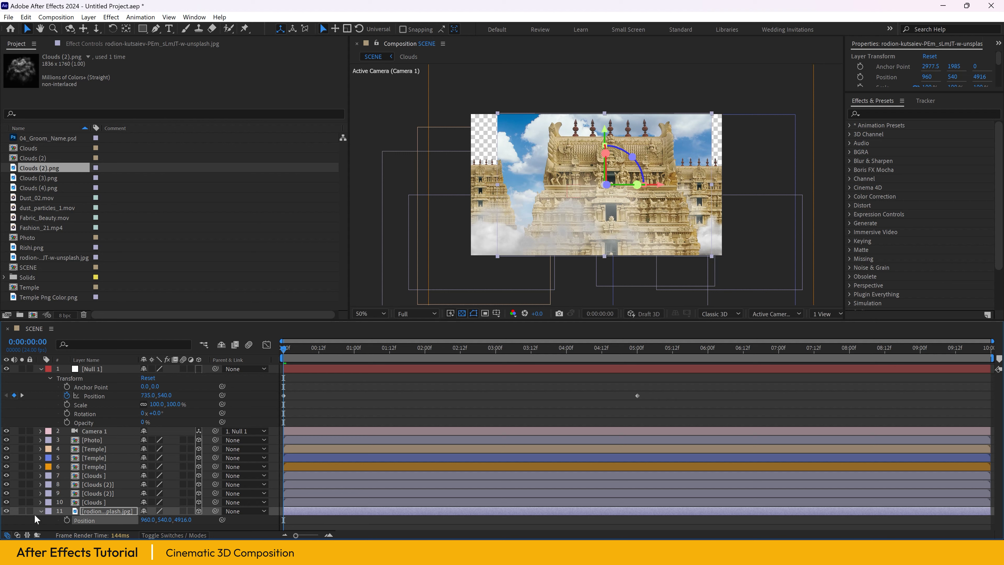
click(41, 510)
Step: Apply the Motion Tile effect to the sky image layer and set its Output Width to 370
click(102, 510)
click(876, 114)
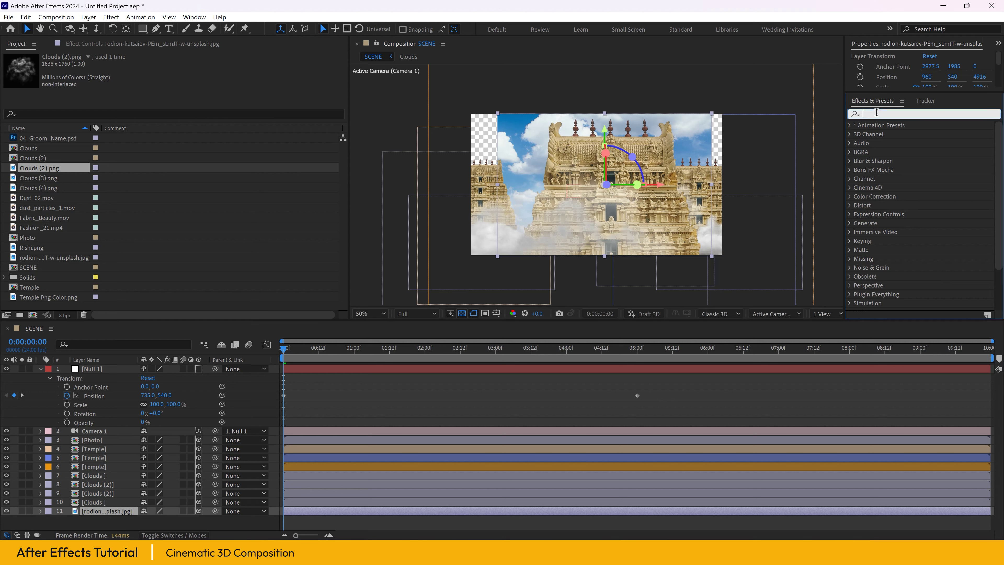
text(moti)
drag(888, 178, 118, 512)
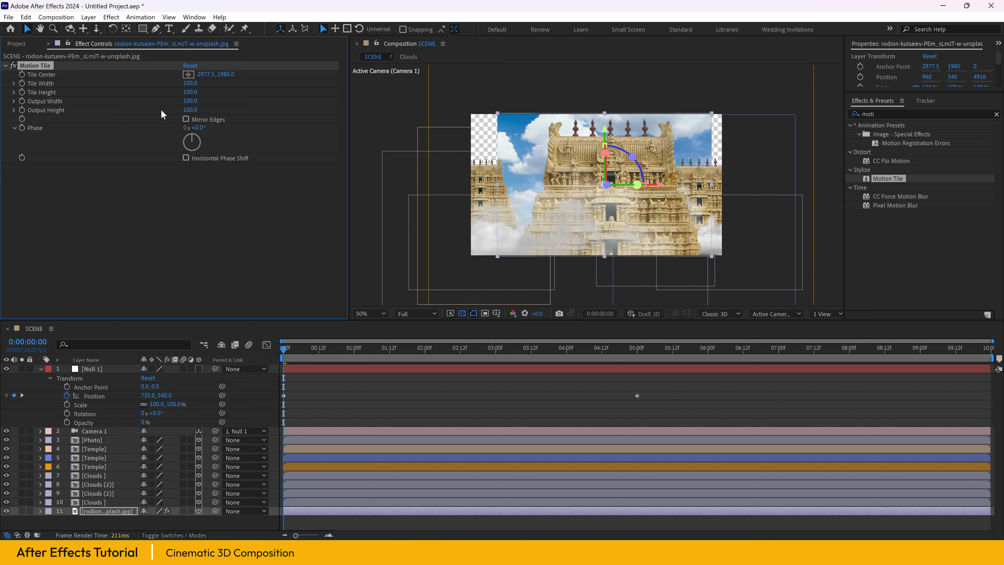
drag(192, 101, 202, 102)
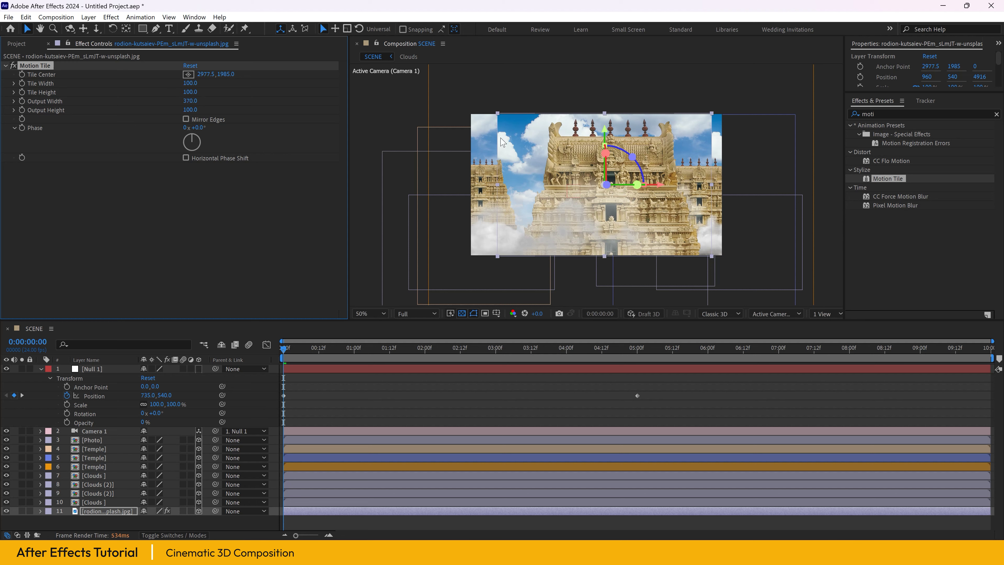
click(87, 516)
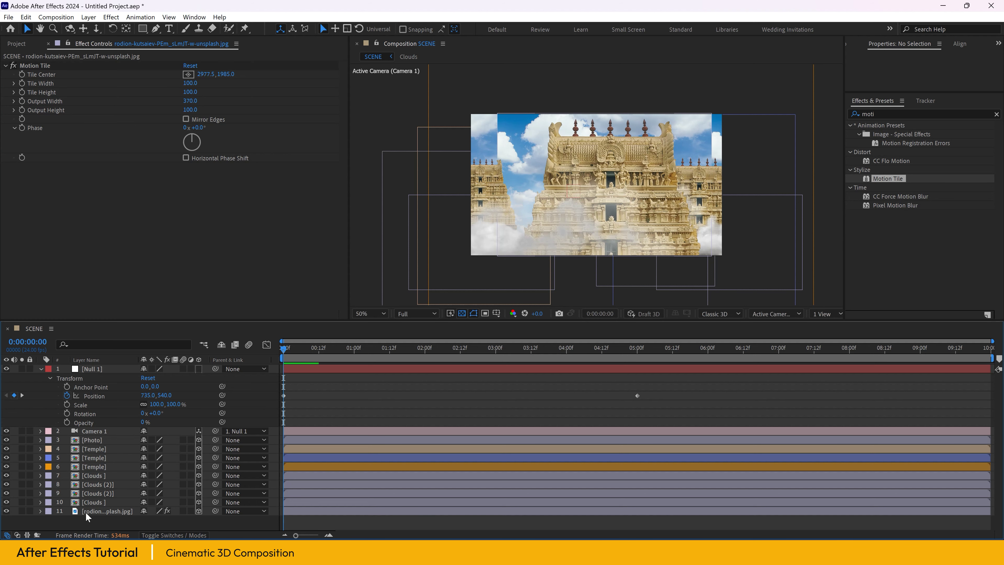
Step: Collapse Null 1's properties and create a new composition from the unsplash sky image in the project
click(16, 44)
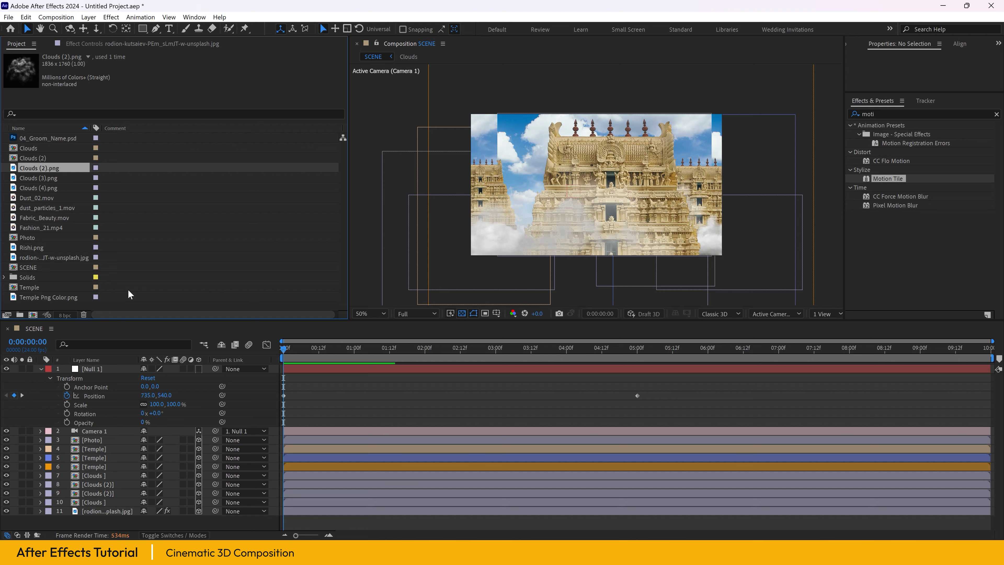
click(40, 370)
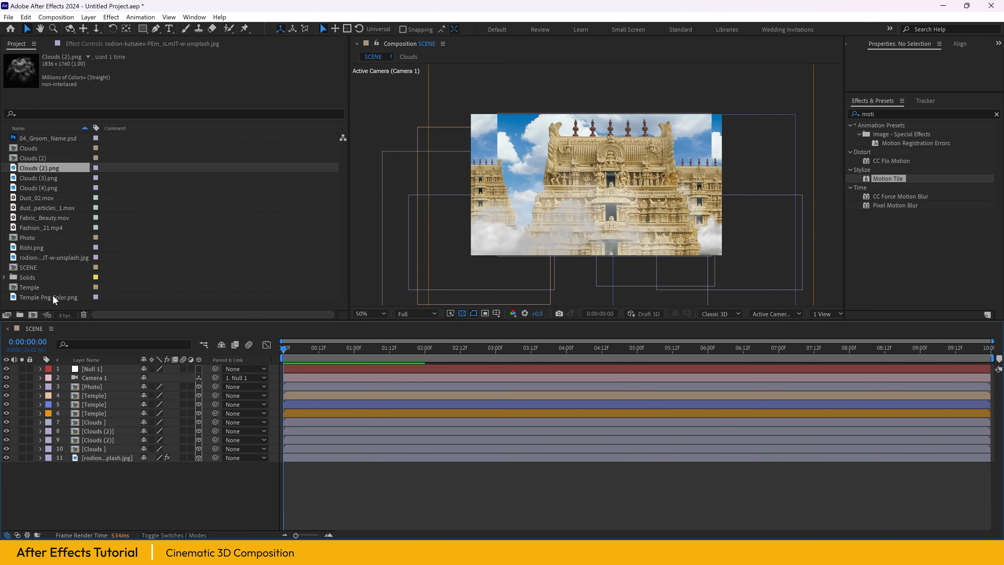
right_click(68, 259)
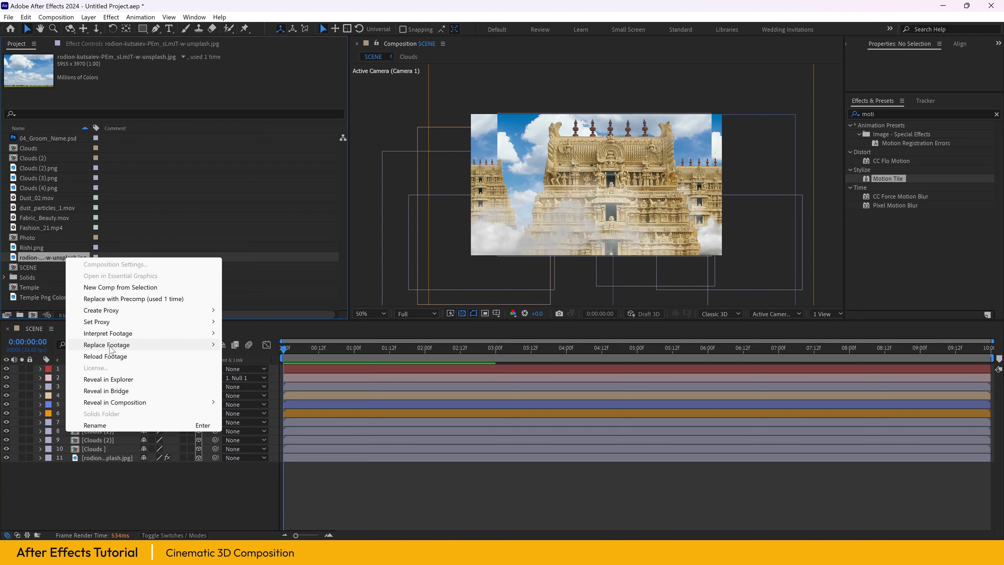
mouse_move(109, 345)
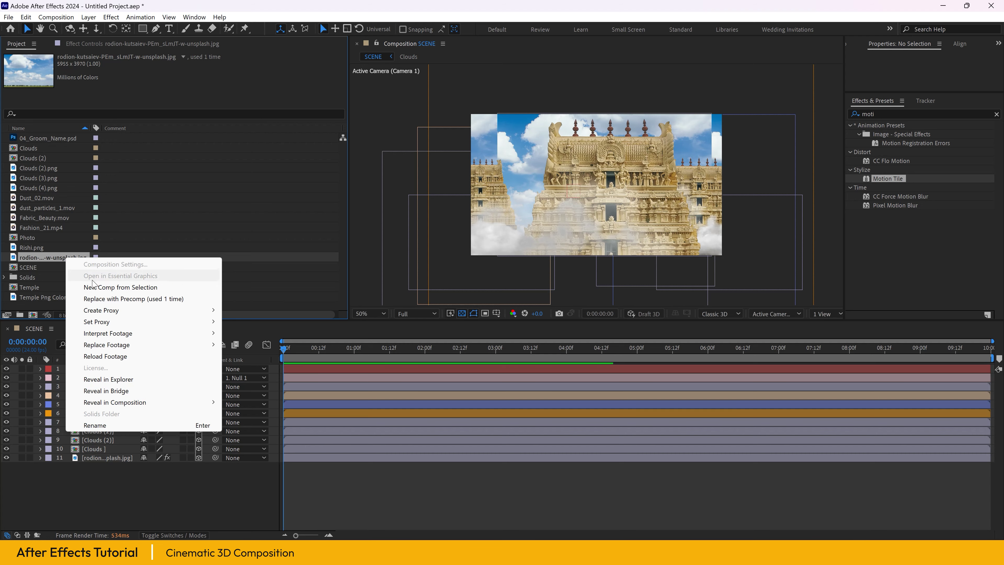
click(108, 290)
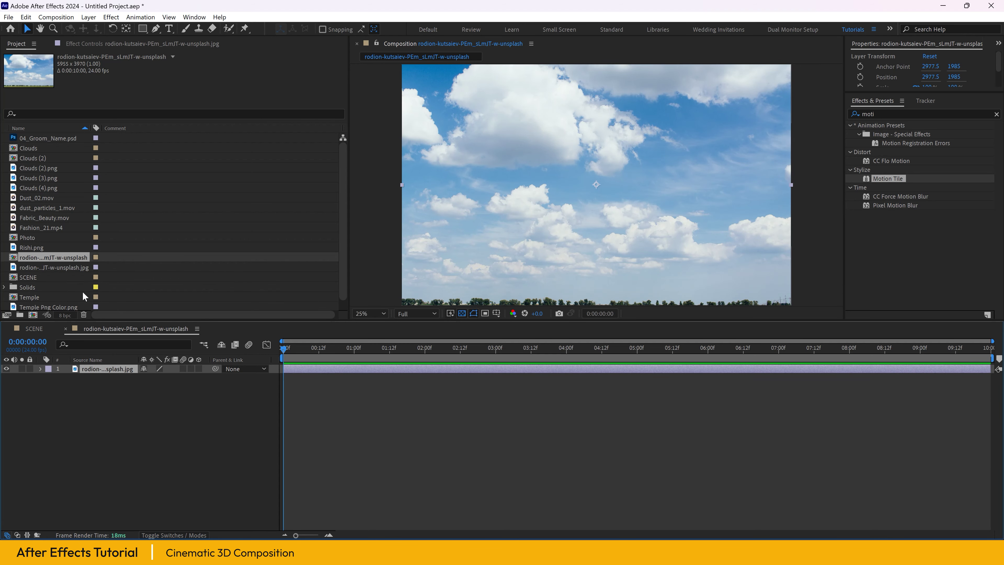
Step: Scale the sky image layer down to 49% in the new composition
key(comma)
ctrl+click(102, 370)
click(102, 370)
key(s)
drag(174, 378, 148, 374)
click(737, 215)
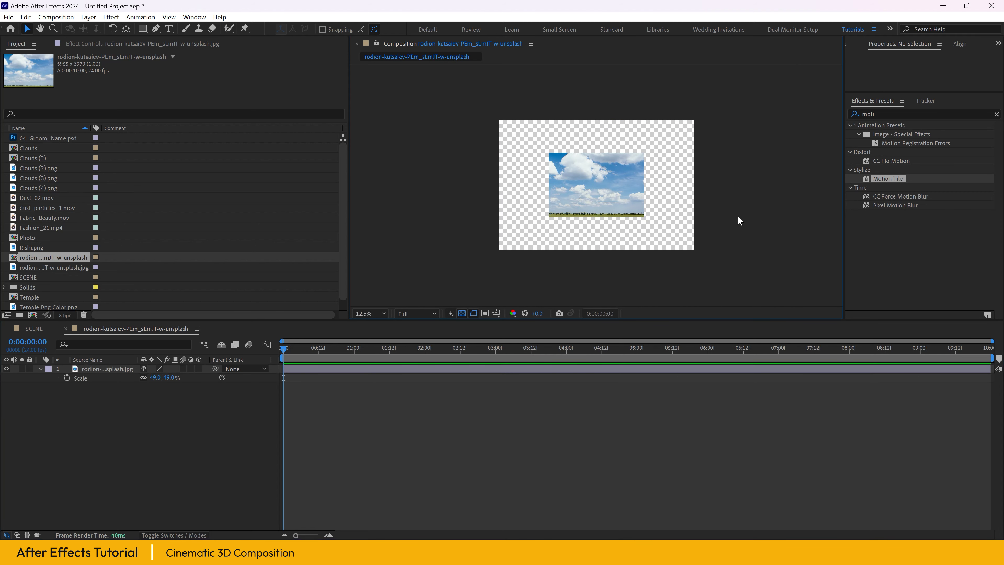
key(period)
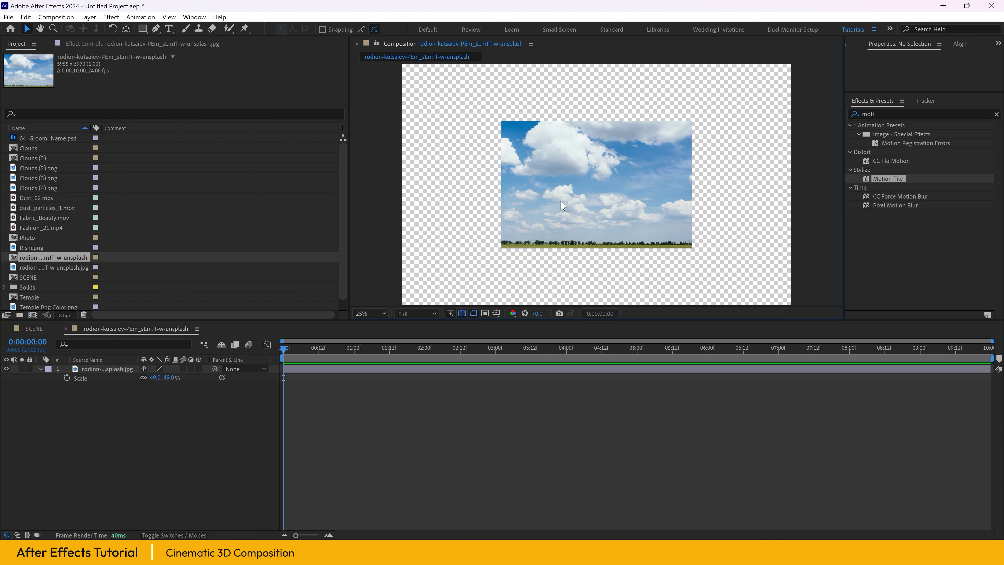
Step: Apply the Motion Tile effect to the scaled-down sky image and set its Output Width to 310
drag(880, 183, 680, 198)
drag(190, 102, 195, 104)
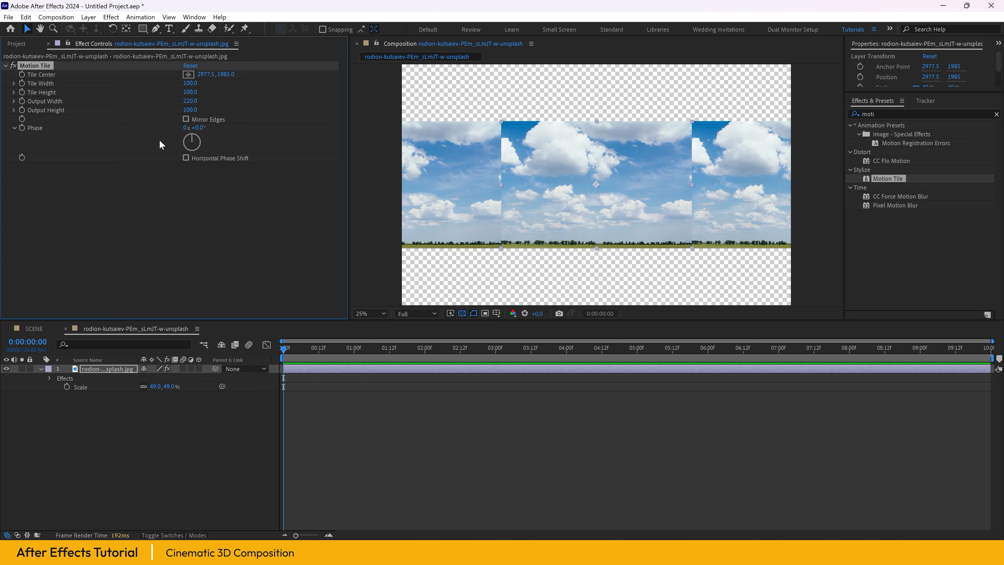
drag(191, 101, 207, 102)
click(612, 294)
key(ctrl+z)
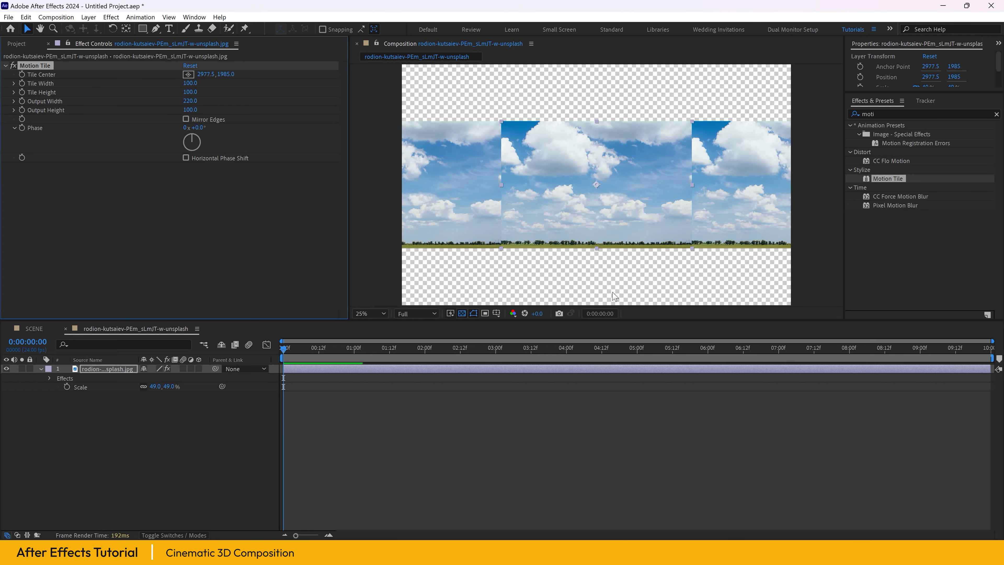
drag(190, 101, 260, 111)
key(ctrl+z)
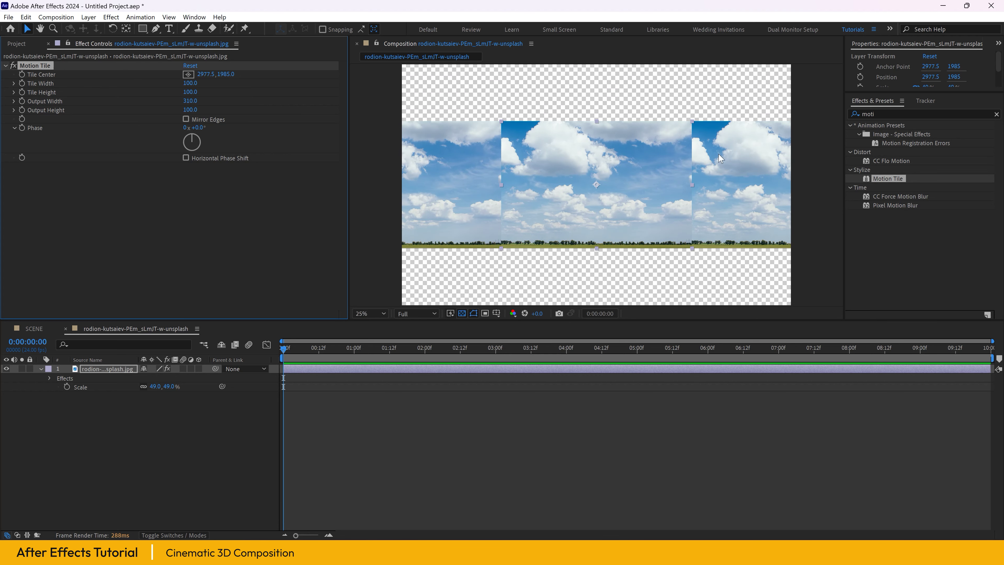
Step: Check the seams between the sky tiles and enable Mirror Edges in Motion Tile
key(/)
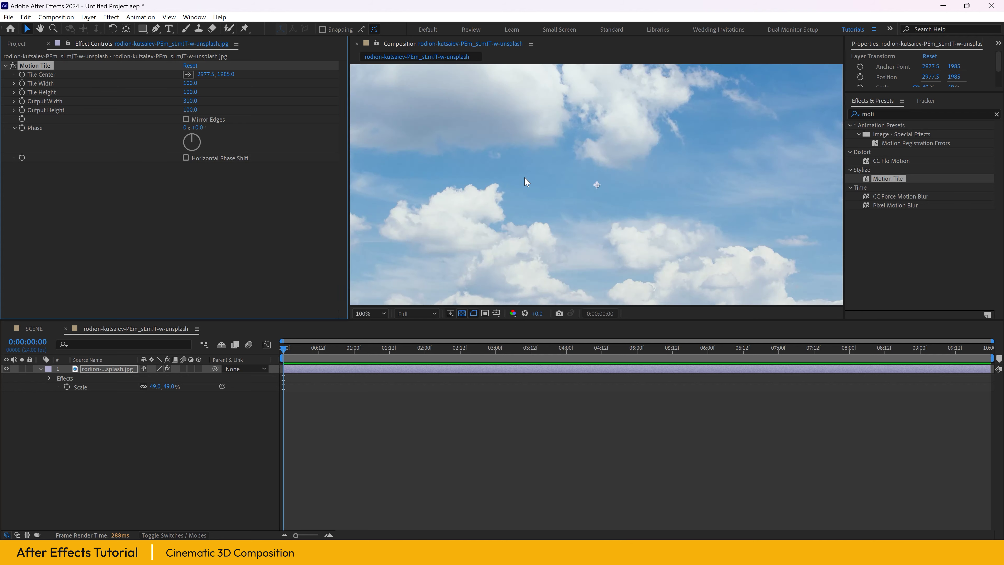
key(comma)
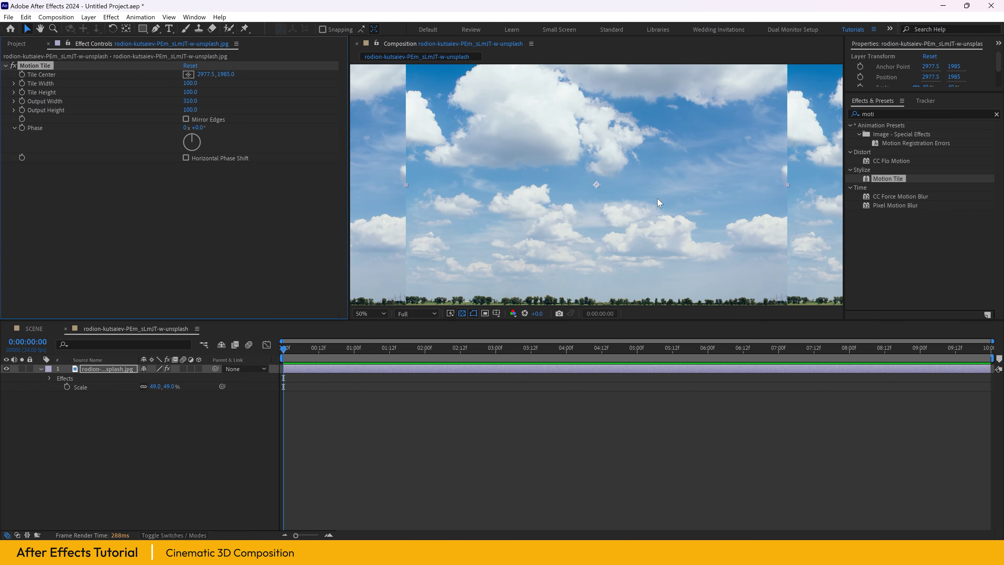
key(comma)
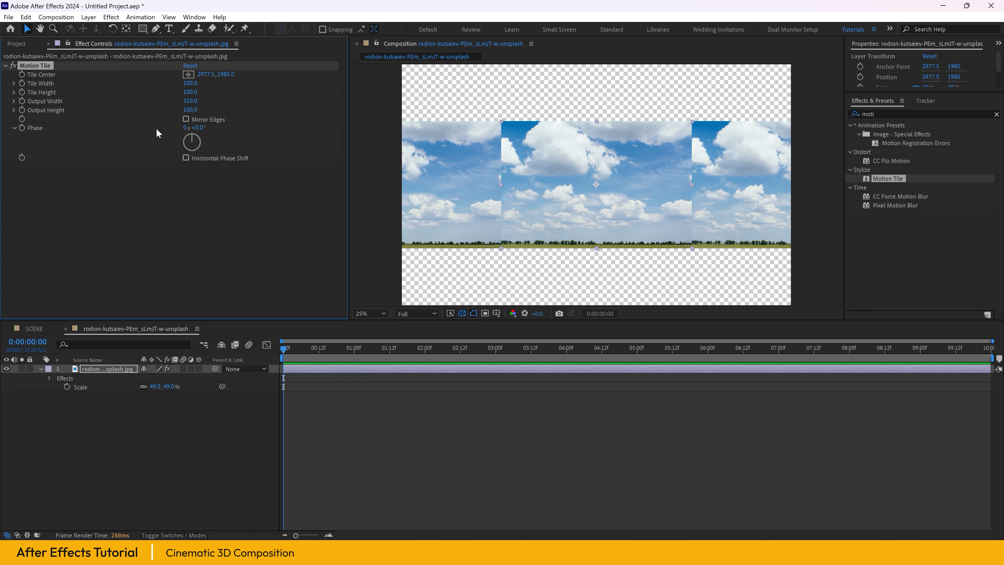
click(186, 119)
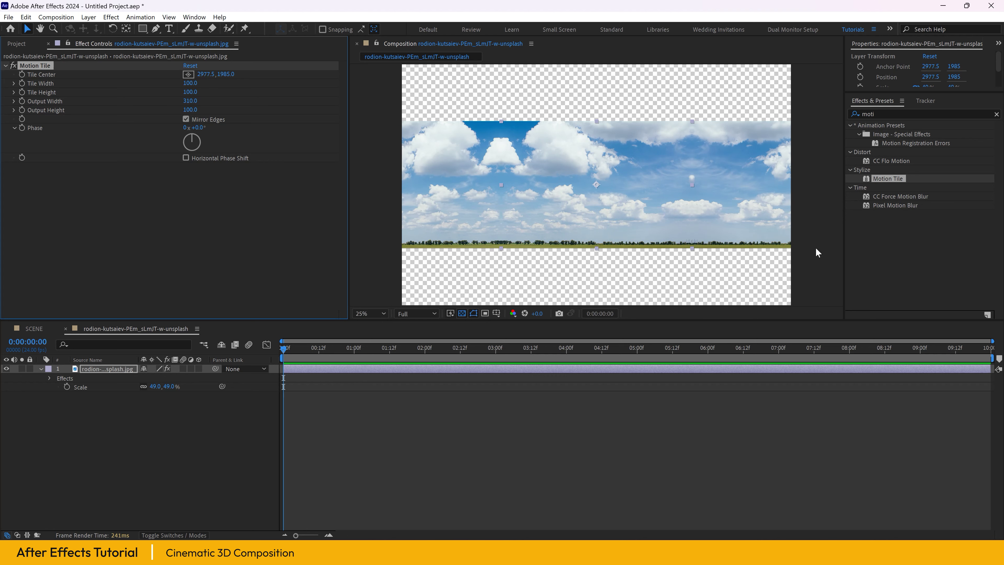
Step: Examine the mirrored tile seams along the full width of the sky image
scroll(756, 207, up, 2)
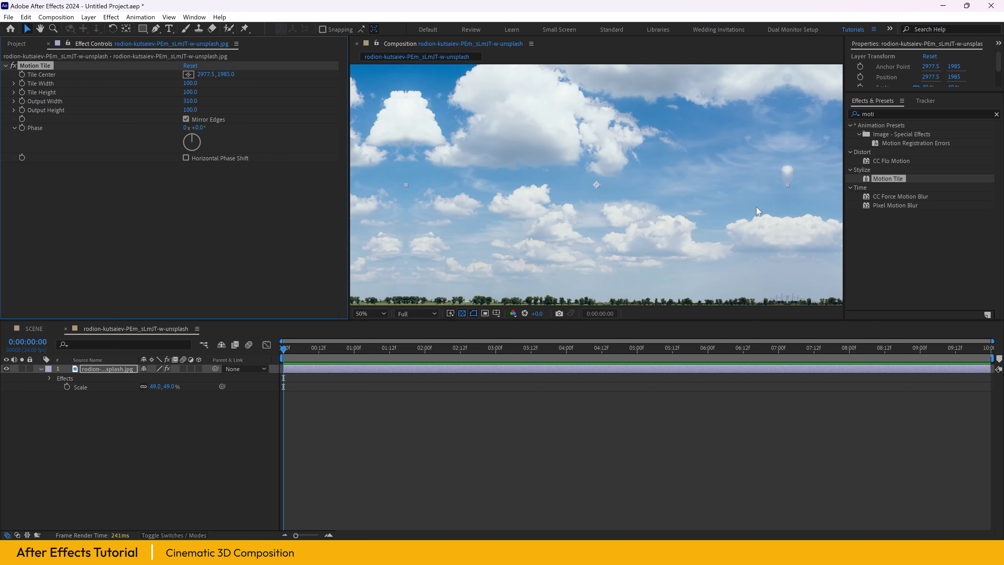
drag(744, 229, 622, 202)
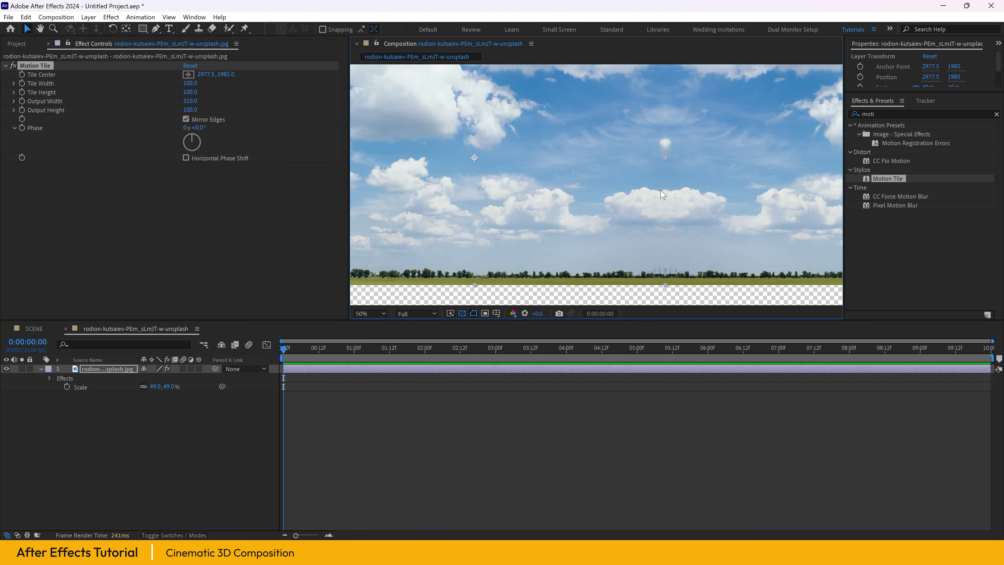
drag(777, 219, 930, 236)
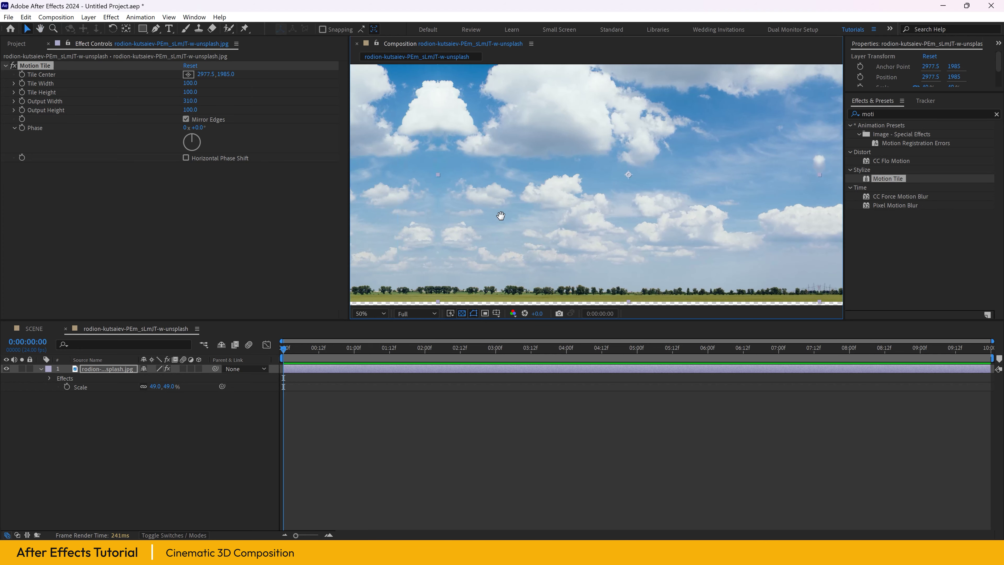
drag(501, 215, 755, 216)
scroll(605, 217, down, 4)
drag(665, 211, 614, 219)
scroll(614, 212, up, 1)
scroll(614, 203, down, 1)
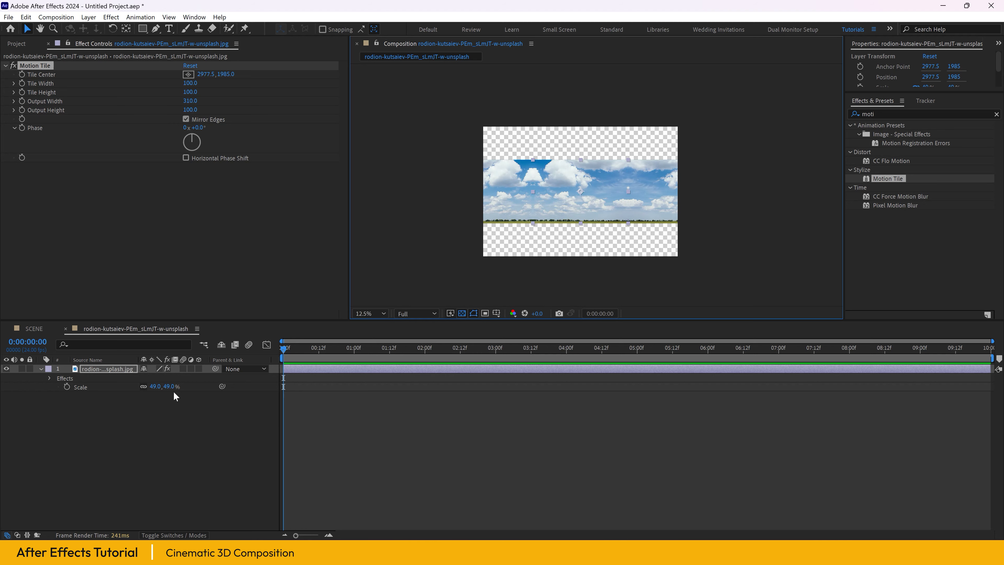
Step: Scale the tiled sky layer to 121% and try shifting it sideways within the frame
drag(171, 386, 207, 382)
drag(547, 209, 698, 204)
drag(762, 204, 658, 195)
click(77, 403)
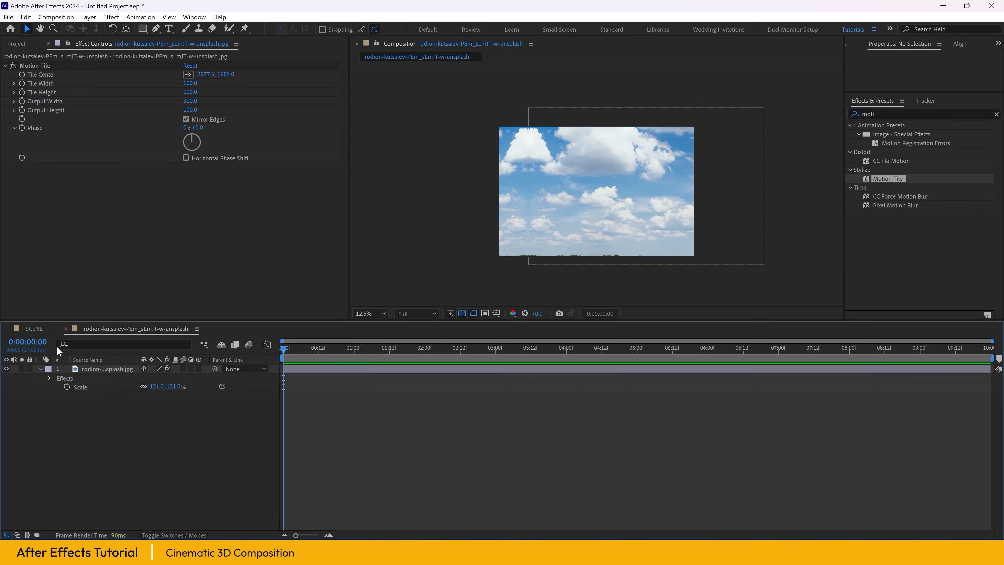
Step: Close the sky test composition and delete it from the project
click(66, 328)
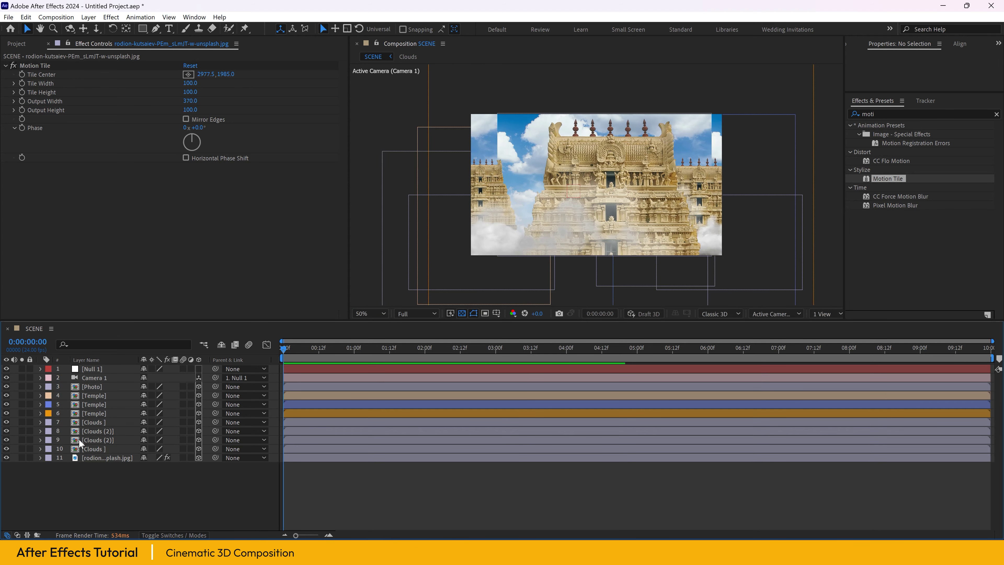
click(21, 46)
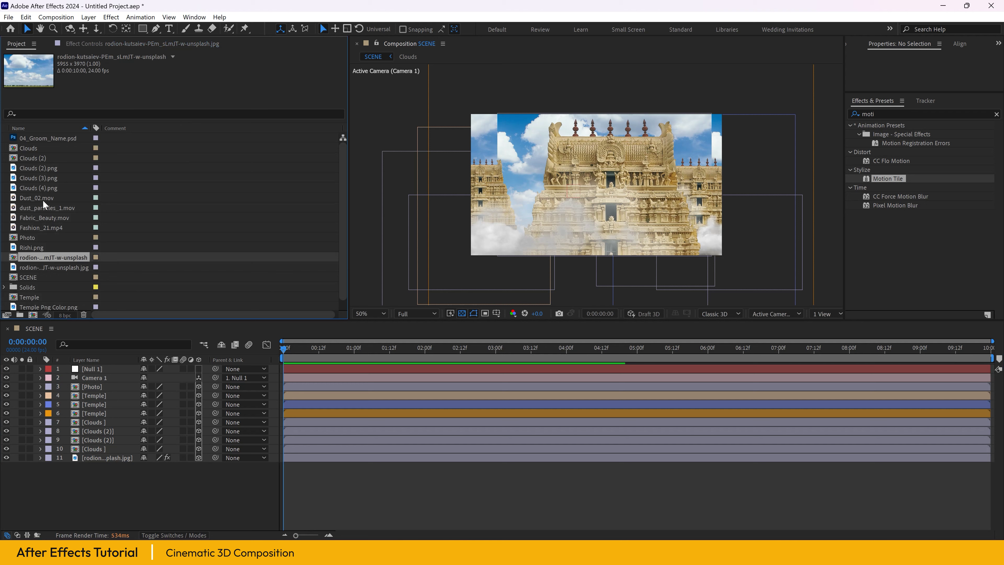
click(39, 258)
key(Delete)
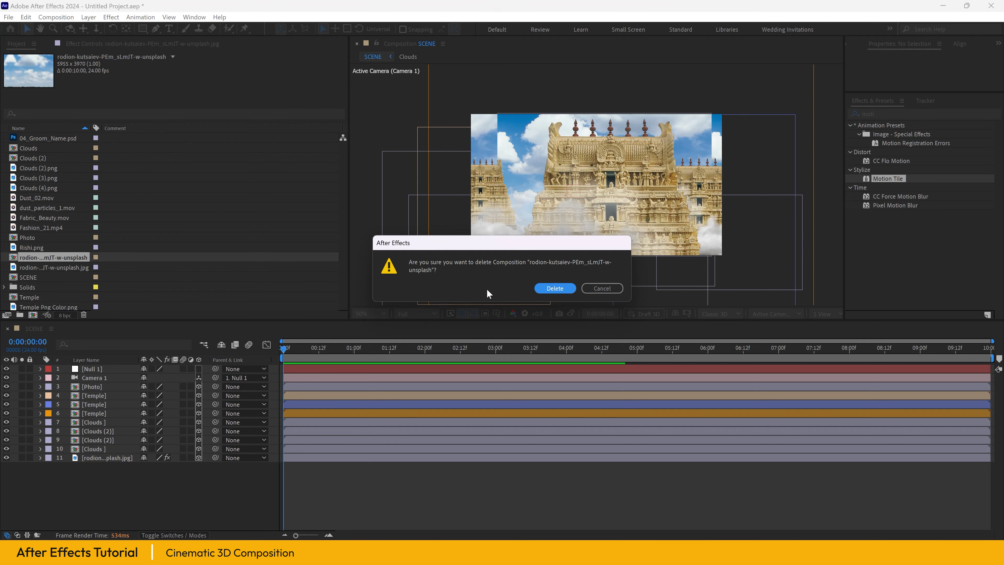
click(557, 287)
Step: Enable Mirror Edges in the Motion Tile effect on SCENE's unsplash sky image layer
click(98, 456)
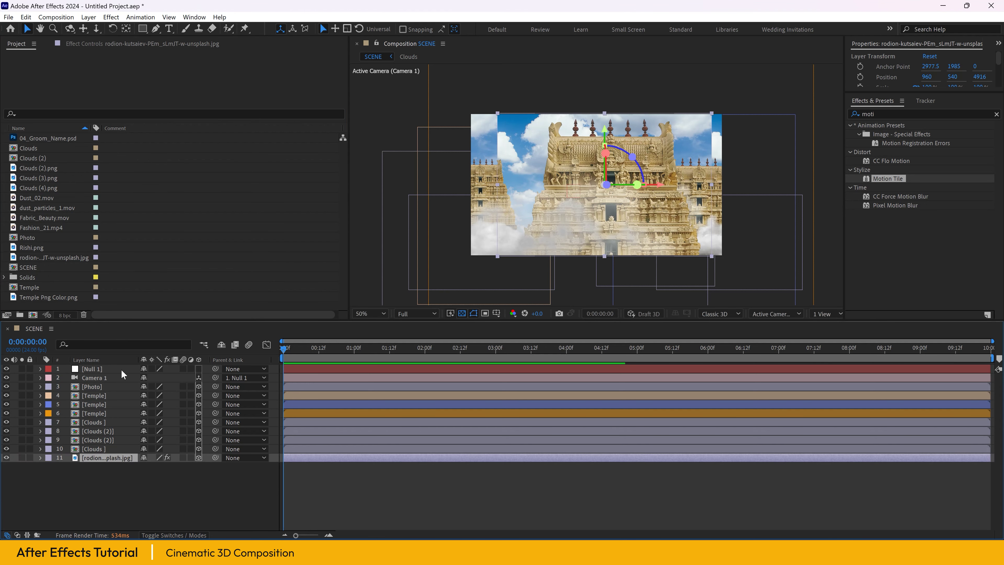
click(148, 45)
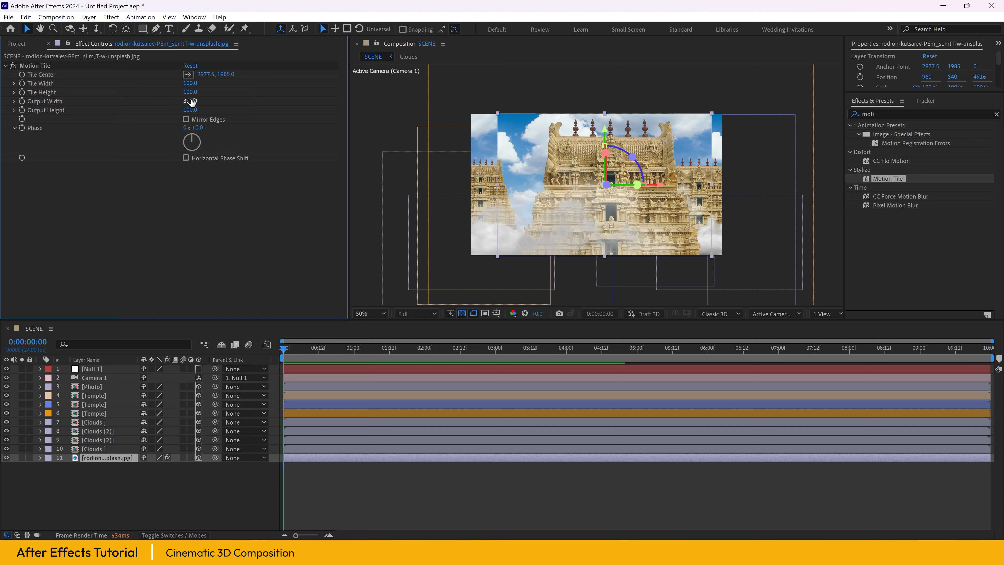
click(186, 119)
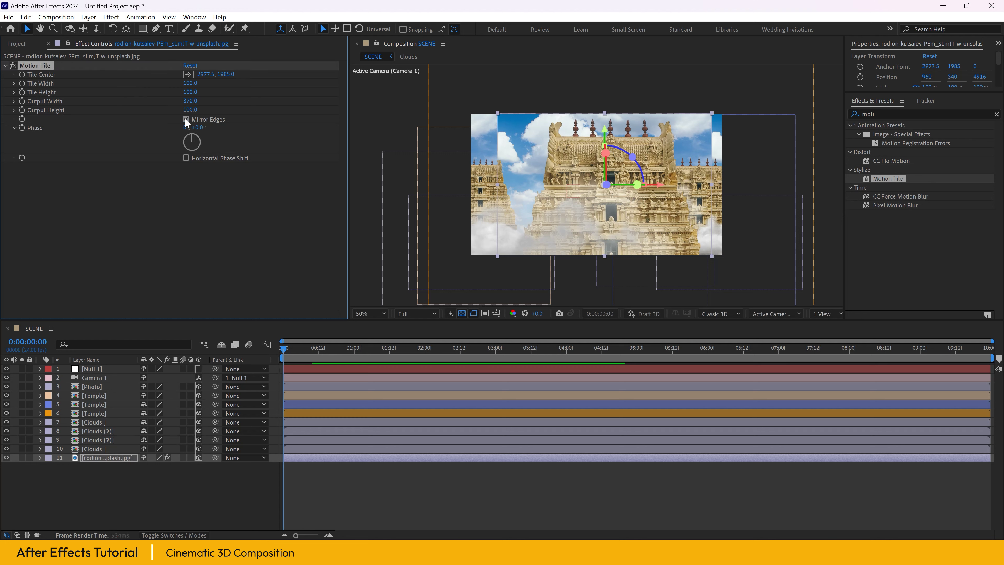
click(400, 216)
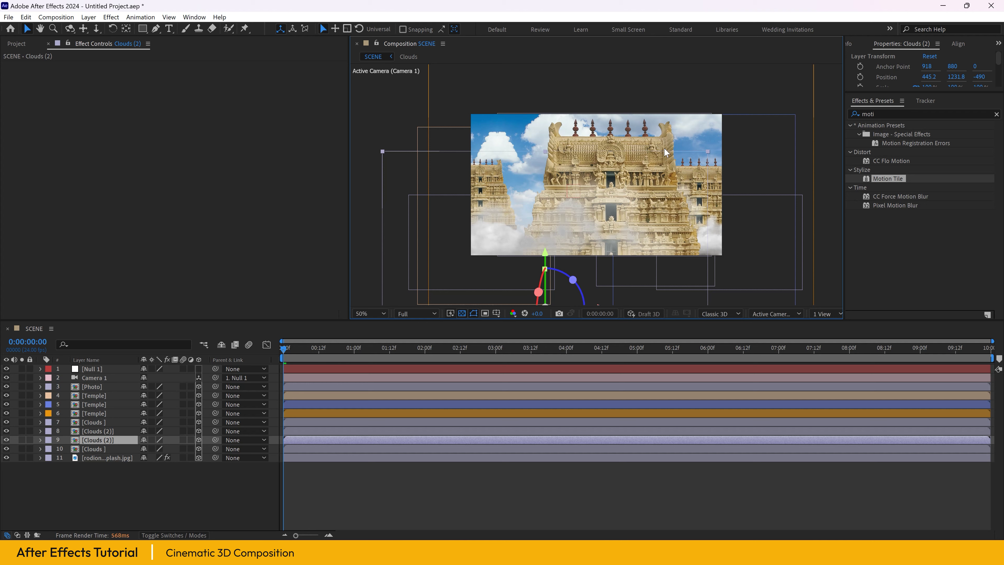
Step: Check the sky at 0:00:05:20, scale the sky image layer to 115%, and return to the first frame
drag(372, 349, 696, 353)
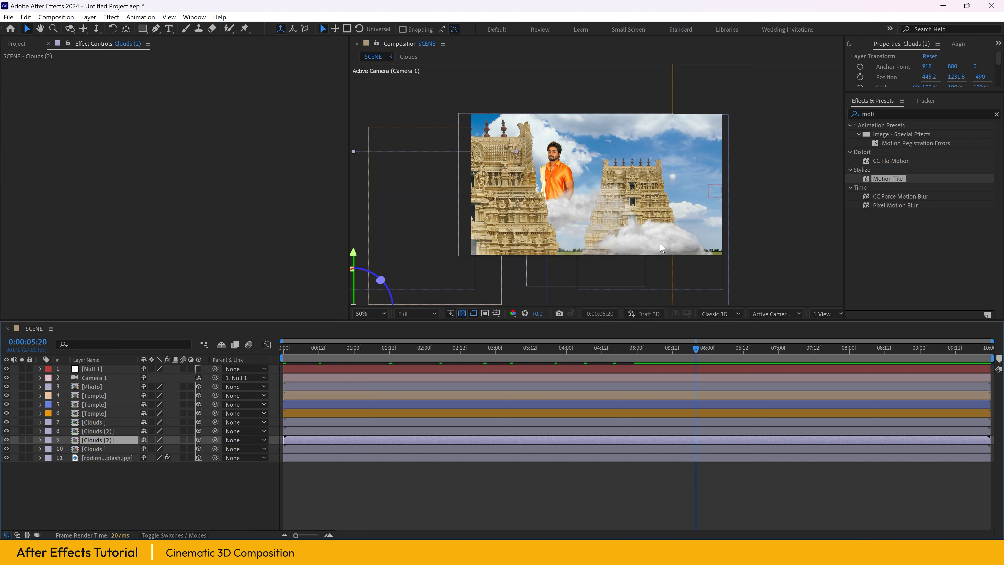
click(121, 502)
click(104, 458)
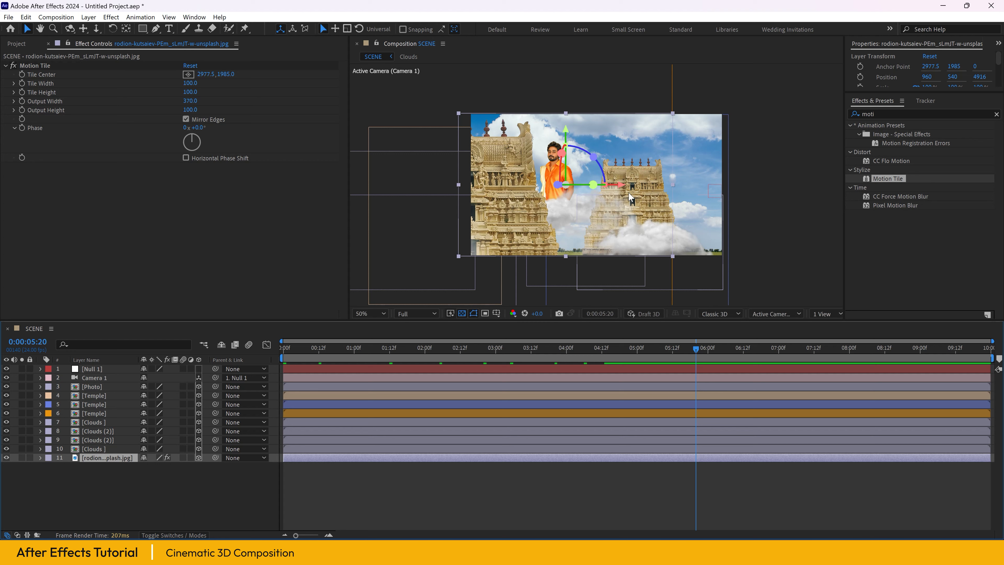
drag(566, 132, 565, 135)
key(ctrl+z)
key(s)
drag(186, 467, 196, 466)
drag(306, 351, 258, 350)
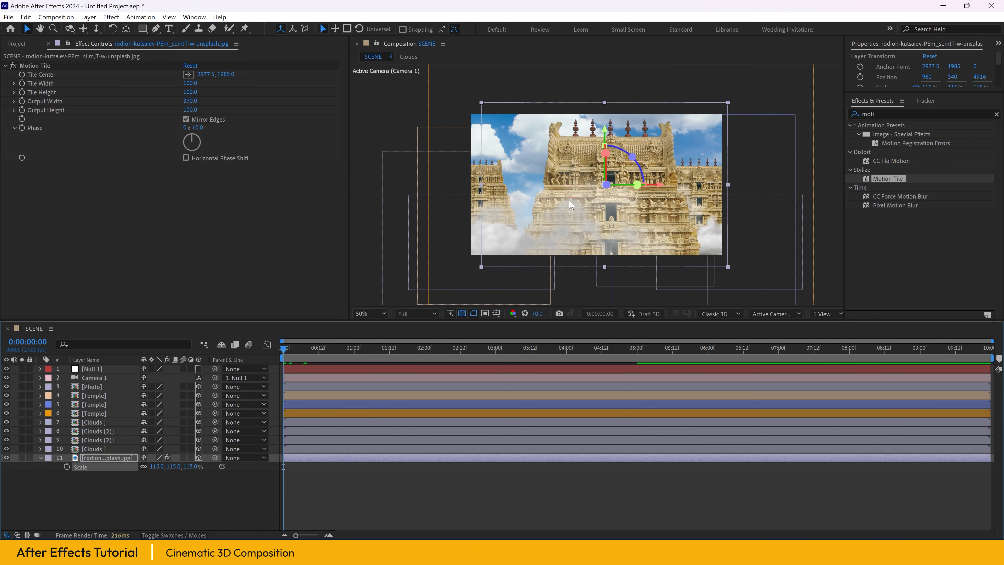
Step: At 5 seconds, set the Photo layer's position to 1416, 886, 2375 and fit the composition in the viewer
drag(509, 347, 638, 358)
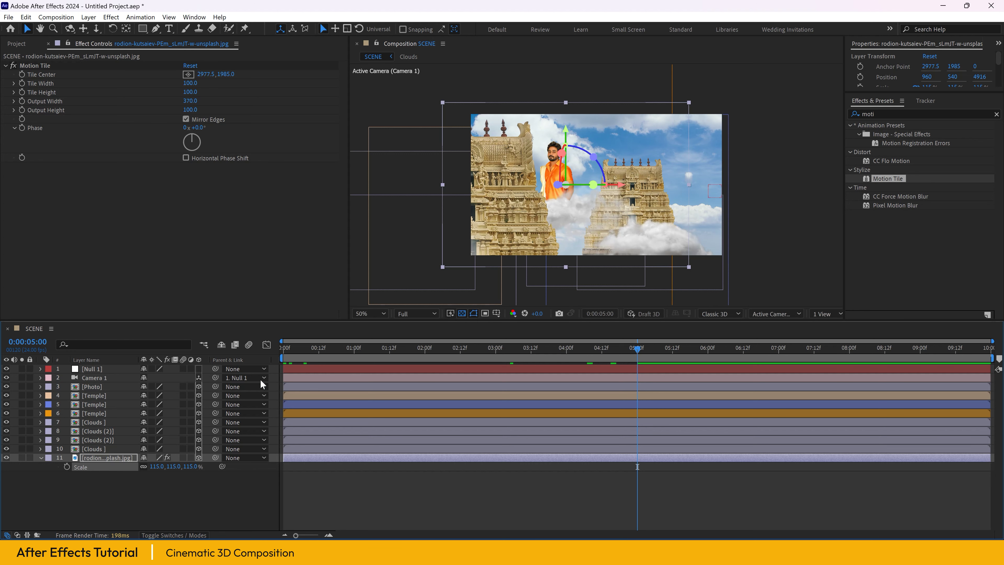
click(41, 458)
click(89, 385)
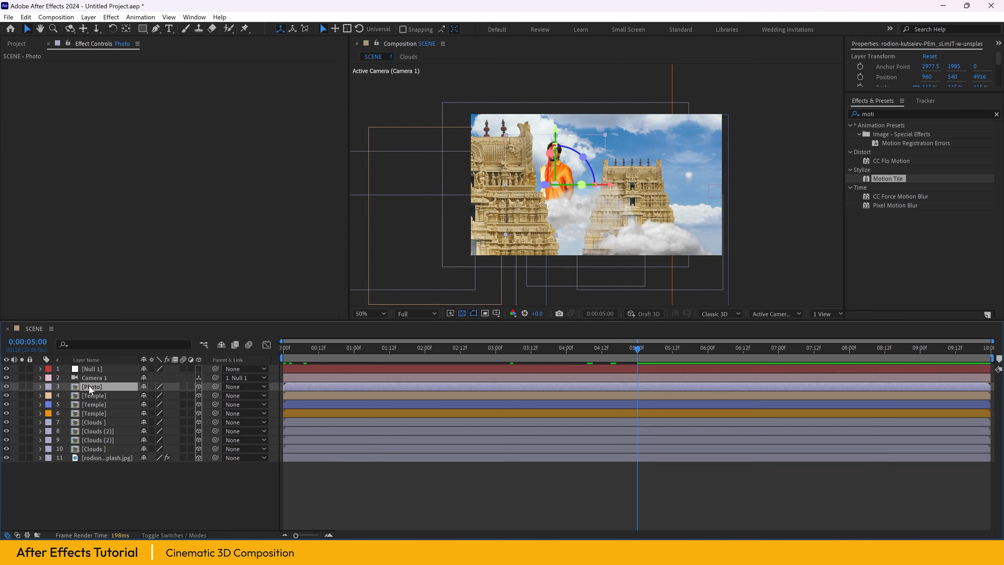
click(41, 387)
click(40, 386)
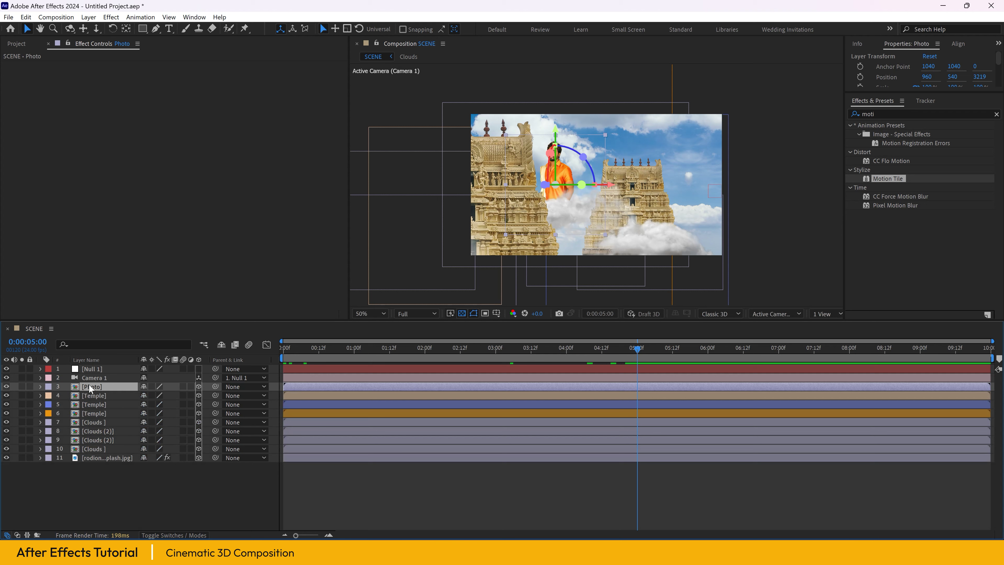
key(p)
drag(182, 395, 4, 411)
drag(147, 395, 366, 384)
drag(167, 395, 325, 337)
click(371, 313)
click(375, 325)
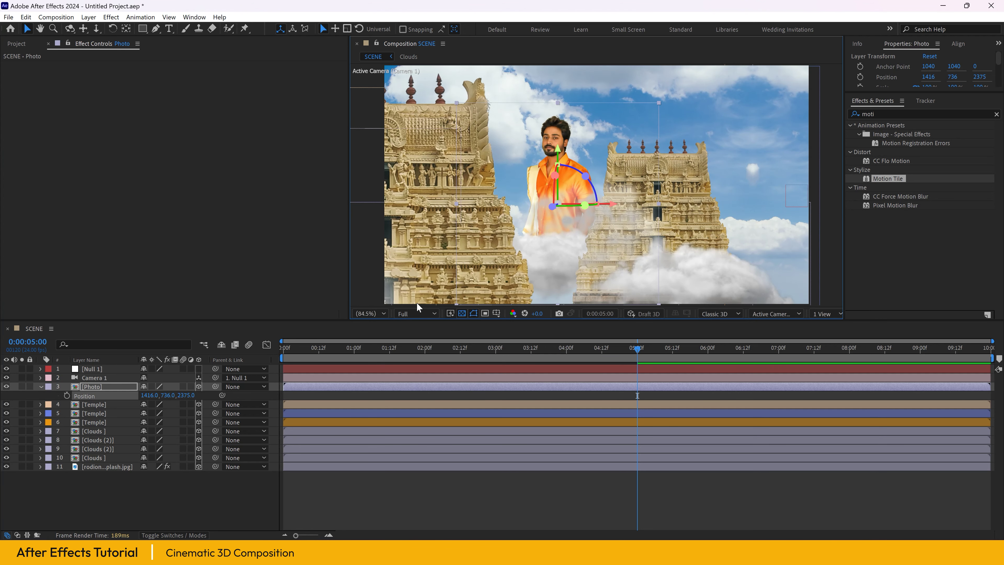
drag(556, 149, 558, 162)
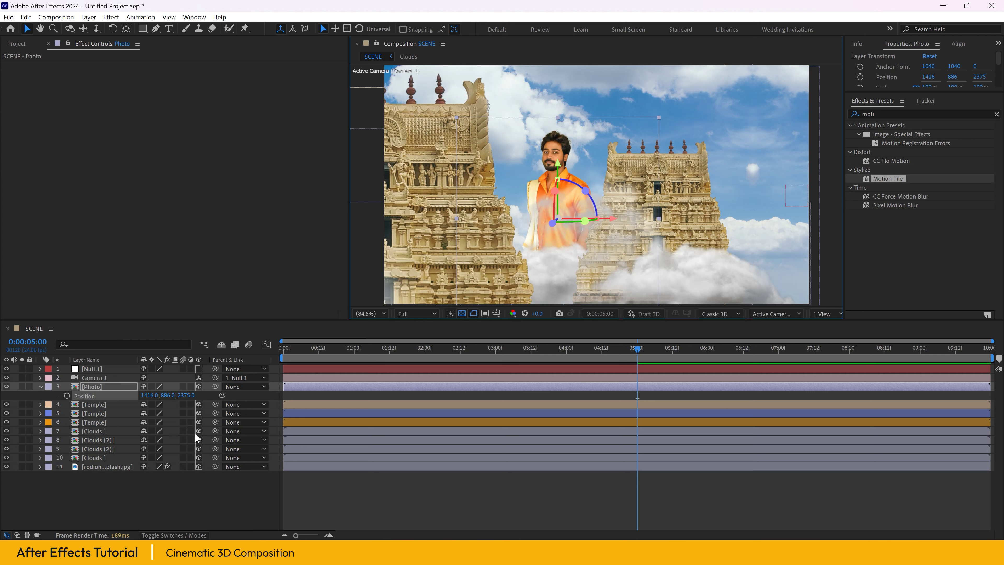
Step: Move the blue-labelled Temple layer in SCENE farther right and deeper into the scene, away from the portrait
click(93, 404)
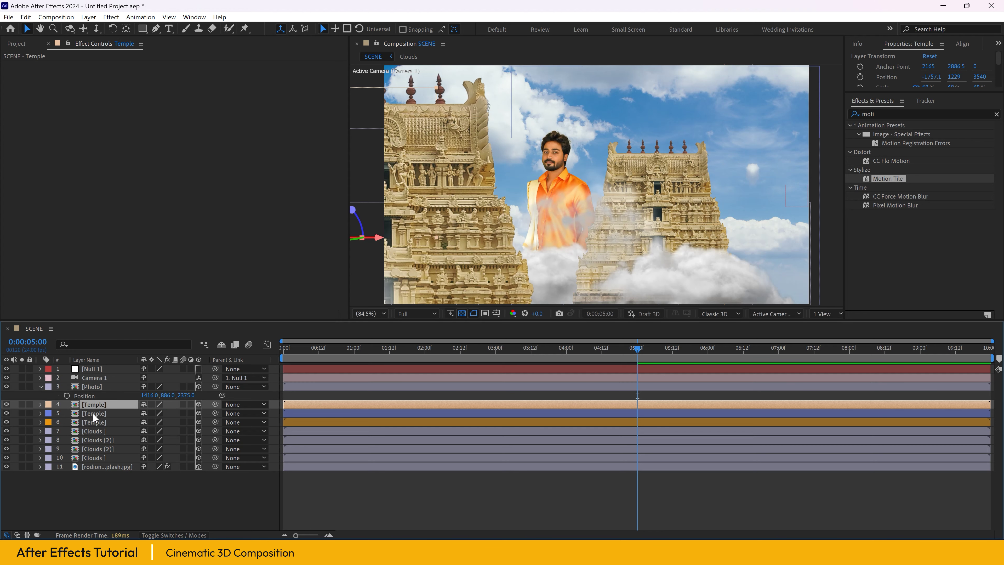
click(92, 413)
drag(677, 288, 759, 242)
Step: Scale the Photo layer to 132%, nudge it slightly to the right, and collapse its properties
click(457, 287)
key(s)
drag(189, 395, 205, 394)
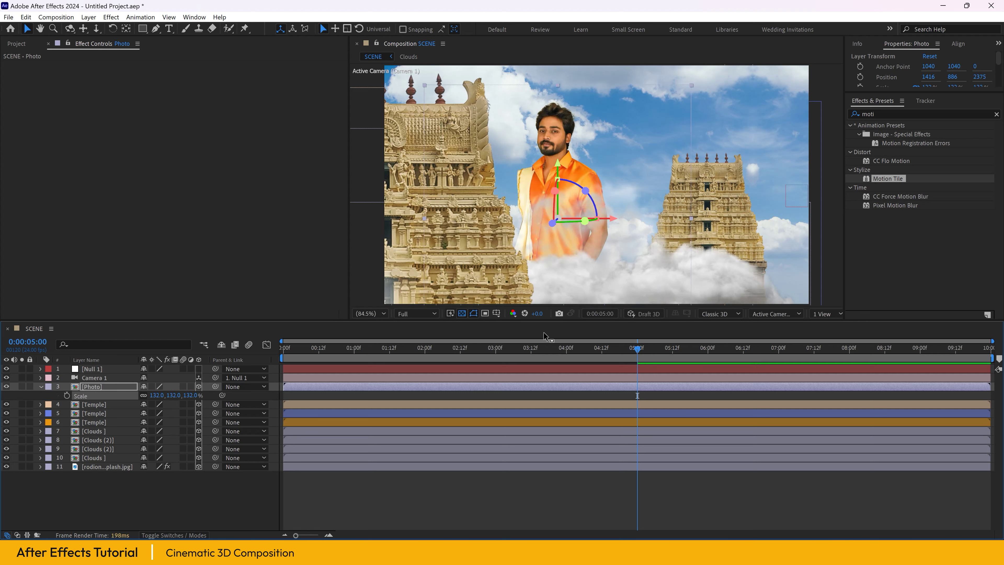
drag(614, 222, 621, 224)
click(213, 512)
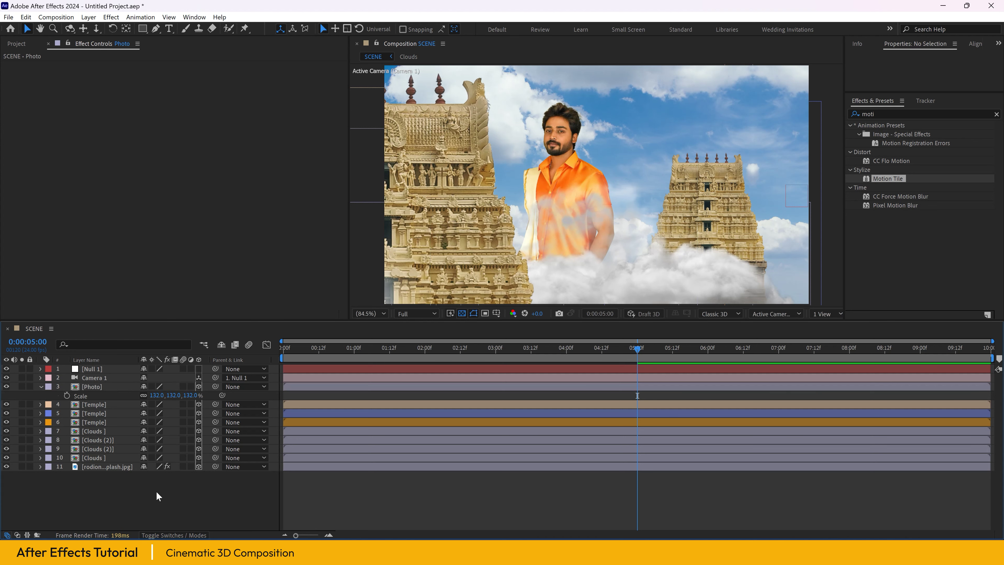
click(41, 386)
Step: Add 04_Groom_Name.psd from the project to SCENE, directly above the Photo layer
click(17, 44)
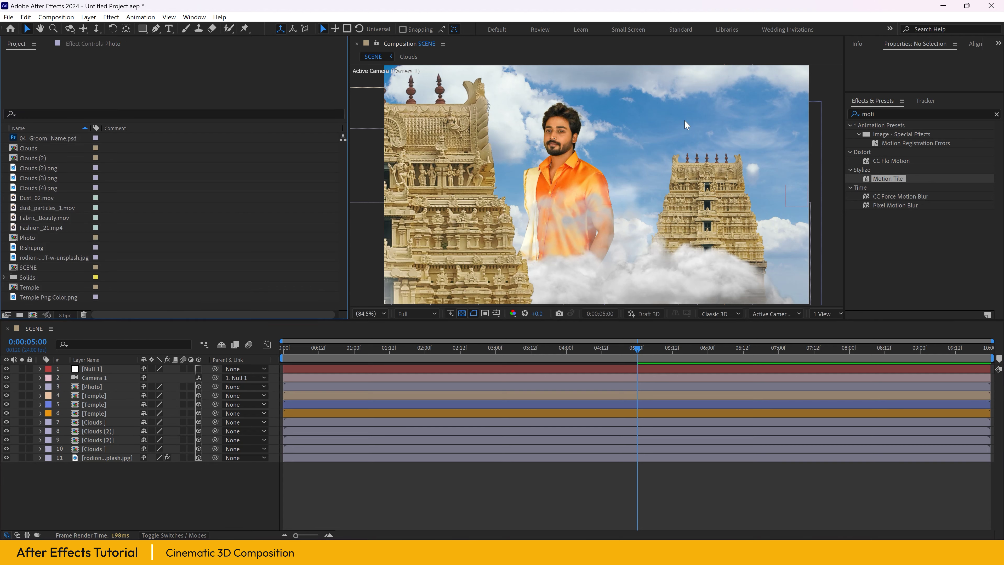
click(44, 139)
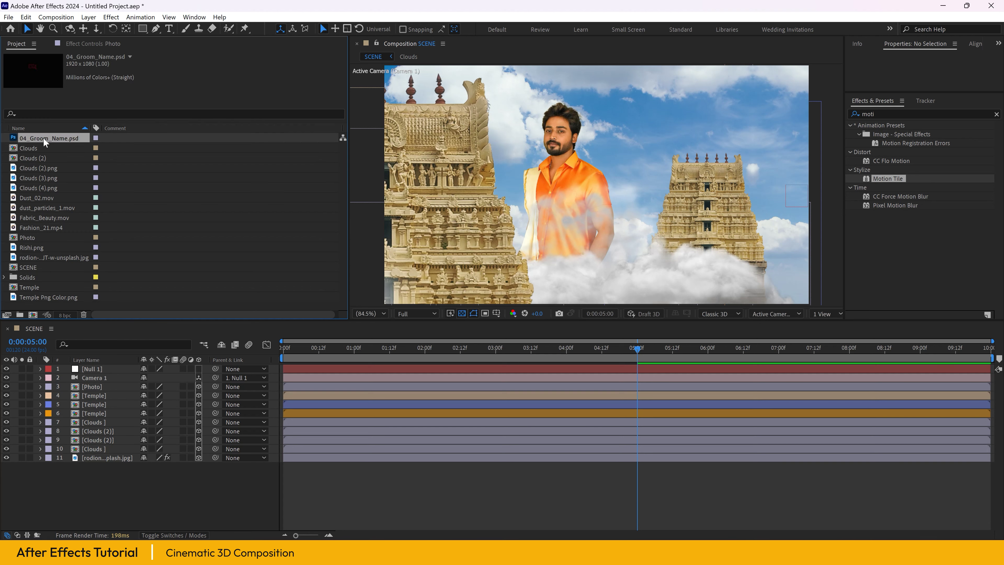
drag(51, 136, 115, 383)
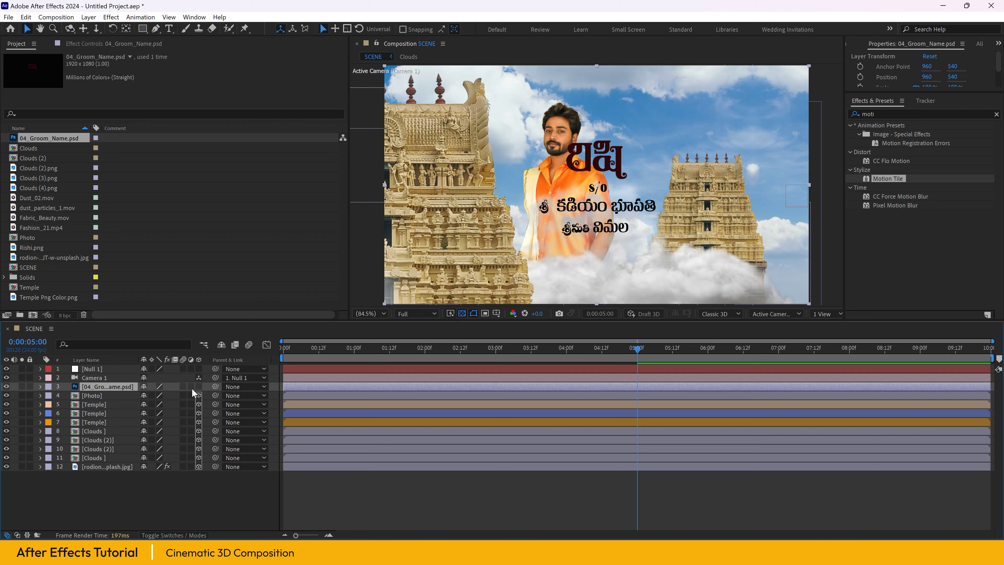
Step: Pre-compose the 04_Groom_Name.psd layer as a composition named Name, leaving all attributes in SCENE
right_click(114, 389)
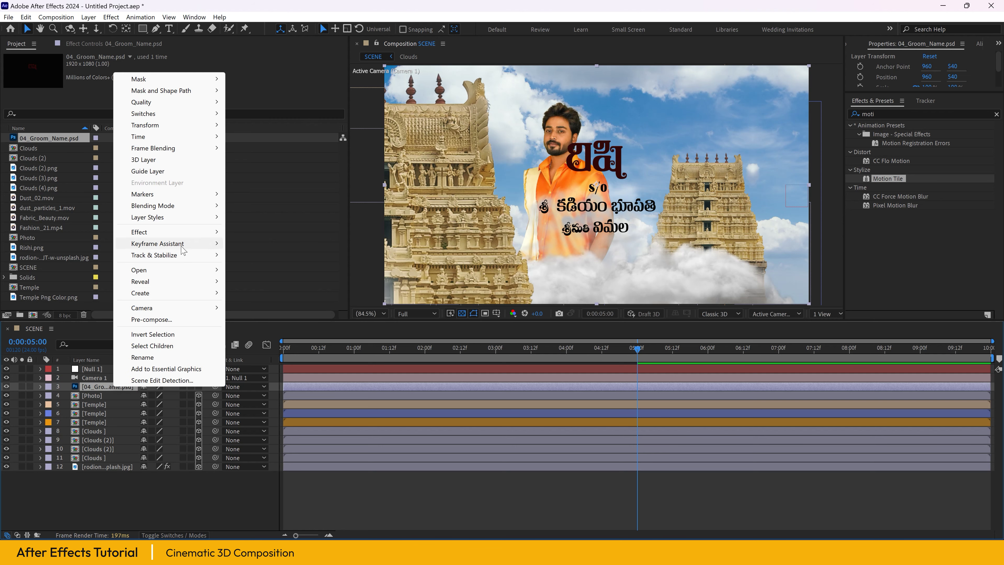
click(158, 320)
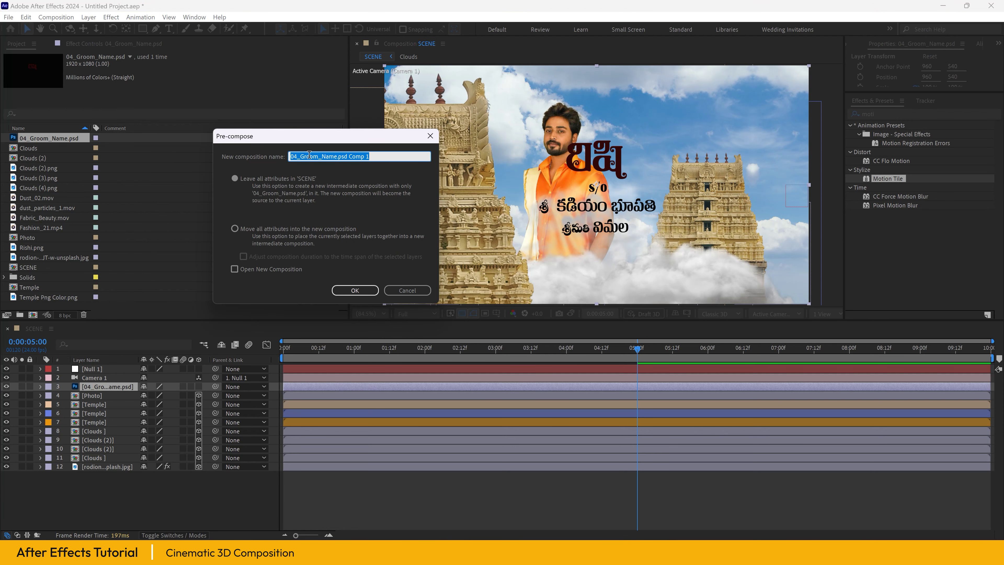
drag(321, 157, 209, 155)
key(BackSpace)
drag(306, 156, 397, 155)
key(BackSpace)
click(355, 290)
Step: Make the Name layer 3D and place it at X 2078, moving the Photo layer to X 1325.1
click(199, 386)
drag(455, 189, 716, 194)
click(93, 395)
drag(626, 220, 607, 221)
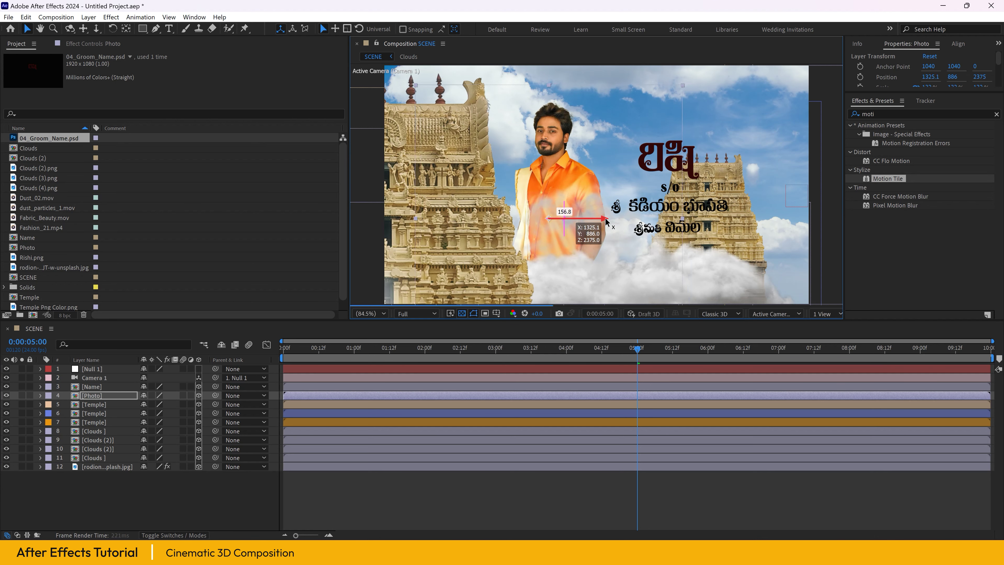
click(95, 389)
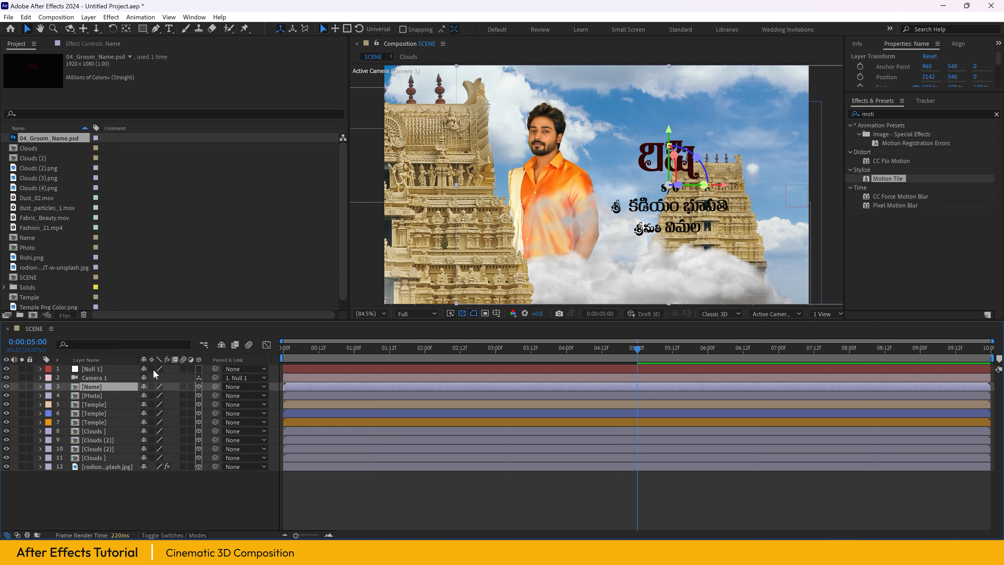
drag(726, 186, 711, 184)
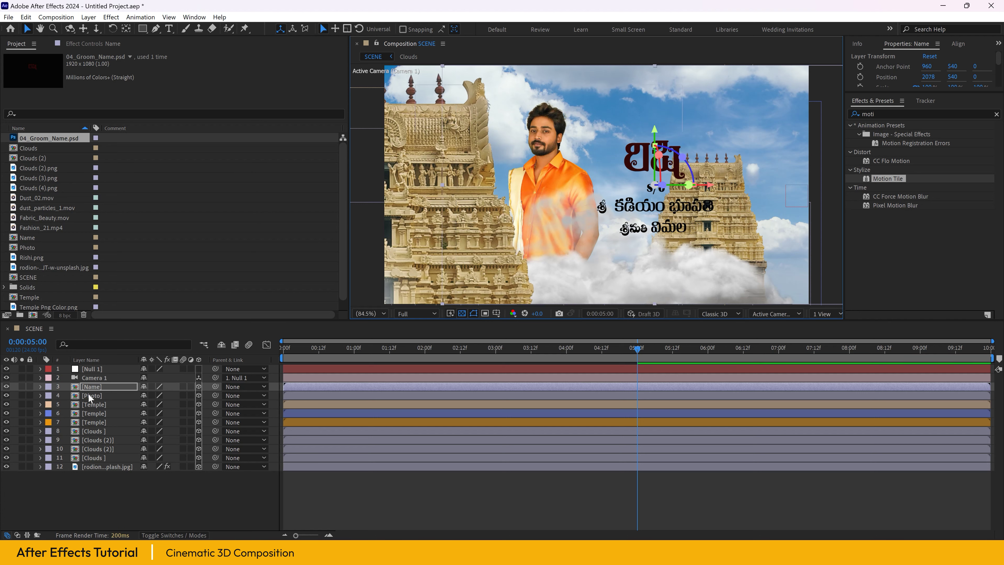
Step: Move the blue-labelled Temple layer right and down to about 3667.6, 1727.3, 3737.8, and return to the first frame
click(95, 414)
drag(709, 253, 787, 273)
drag(396, 350, 232, 352)
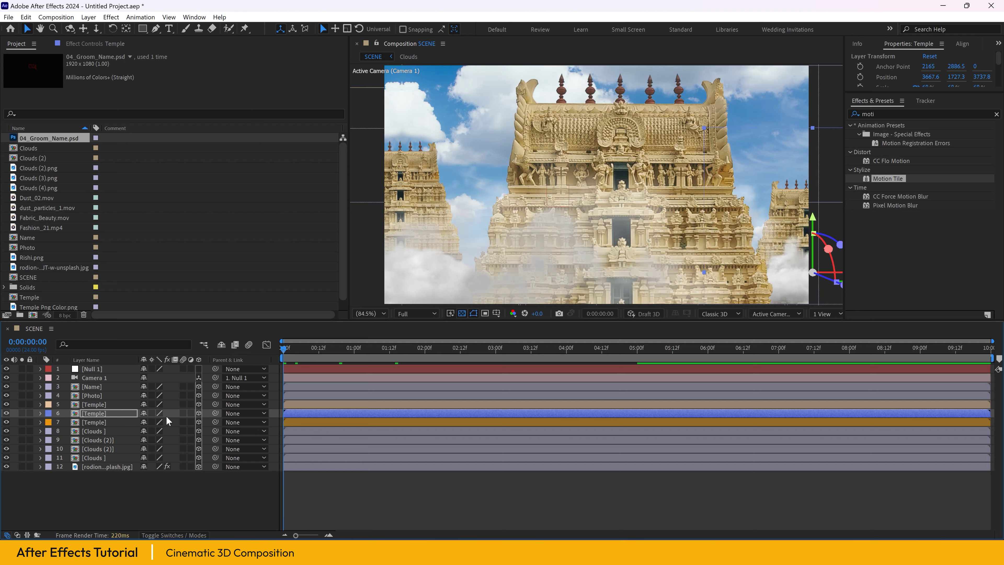
Step: Shift the orange-labelled Temple layer slightly to the left and scrub back to the first frame
click(87, 423)
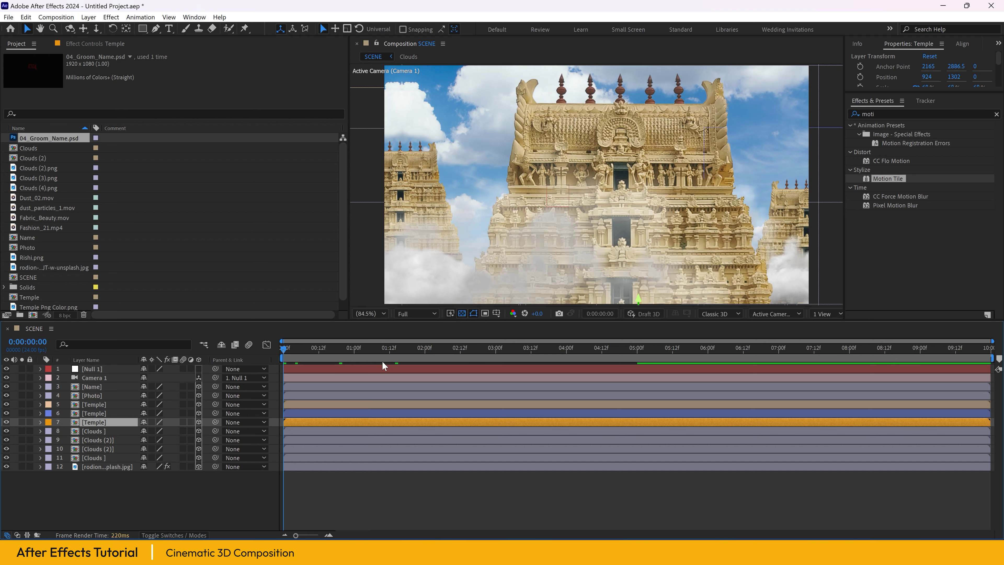
scroll(623, 232, down, 1)
drag(676, 288, 659, 288)
drag(569, 350, 452, 356)
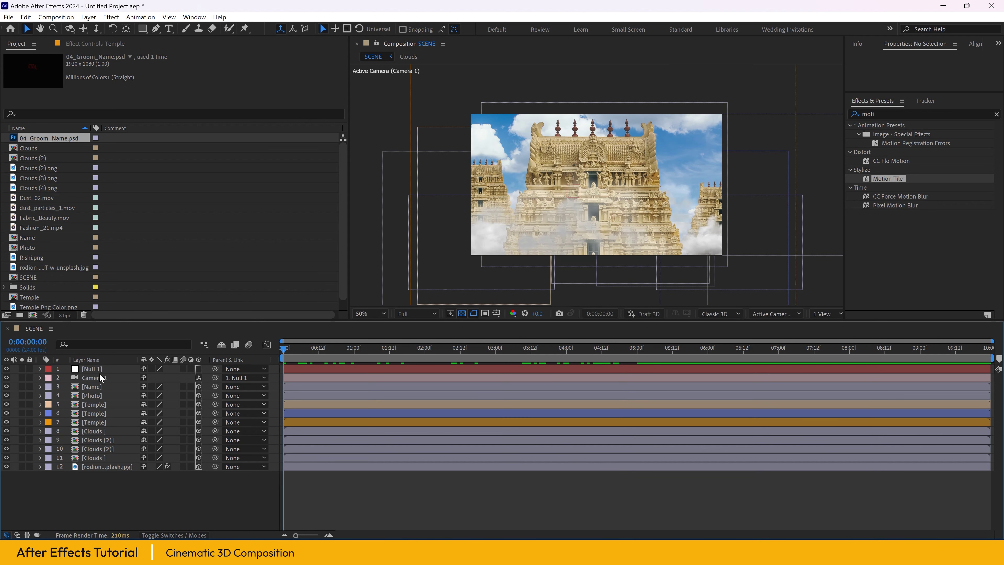
Step: Show Null 1's transform properties and preview the camera move driven by its Position keyframes
click(99, 371)
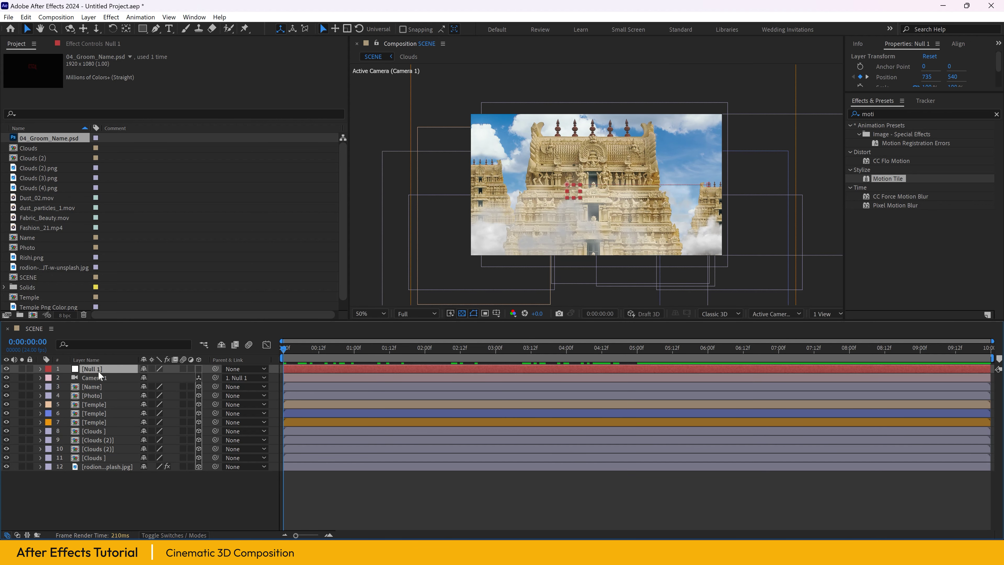
click(40, 370)
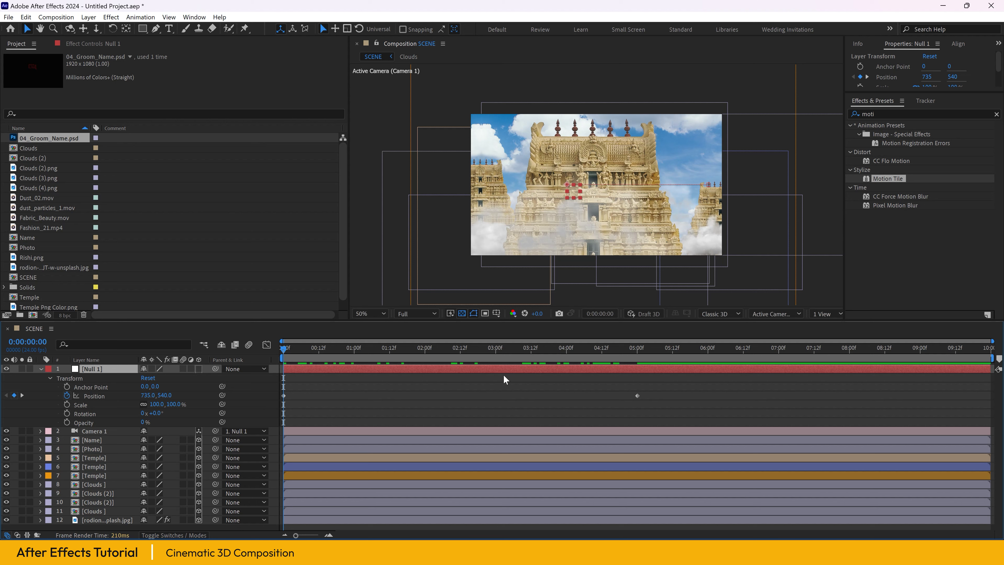
key(space)
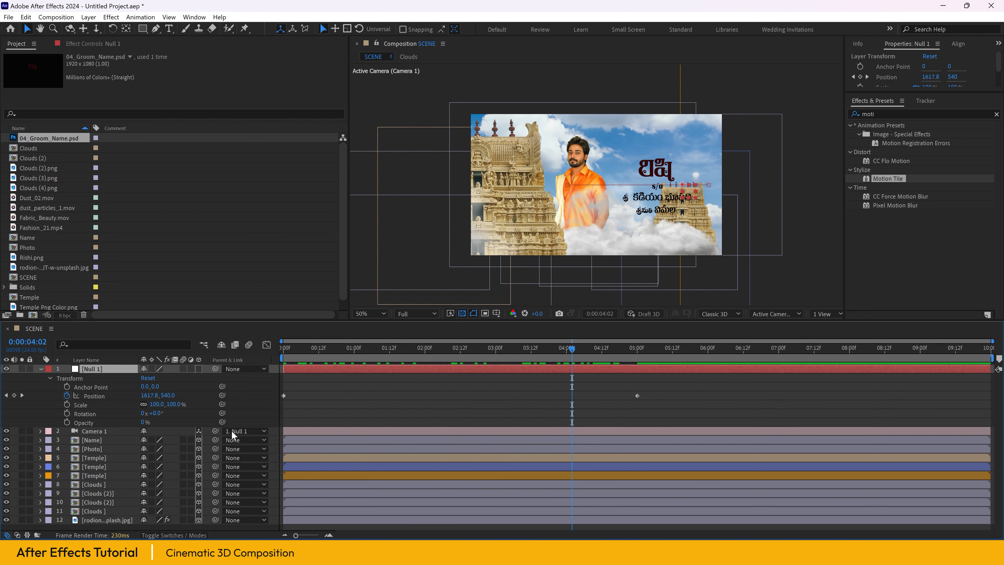
Step: Open Camera 1's Camera Options at the first frame and turn on Depth of Field
click(41, 430)
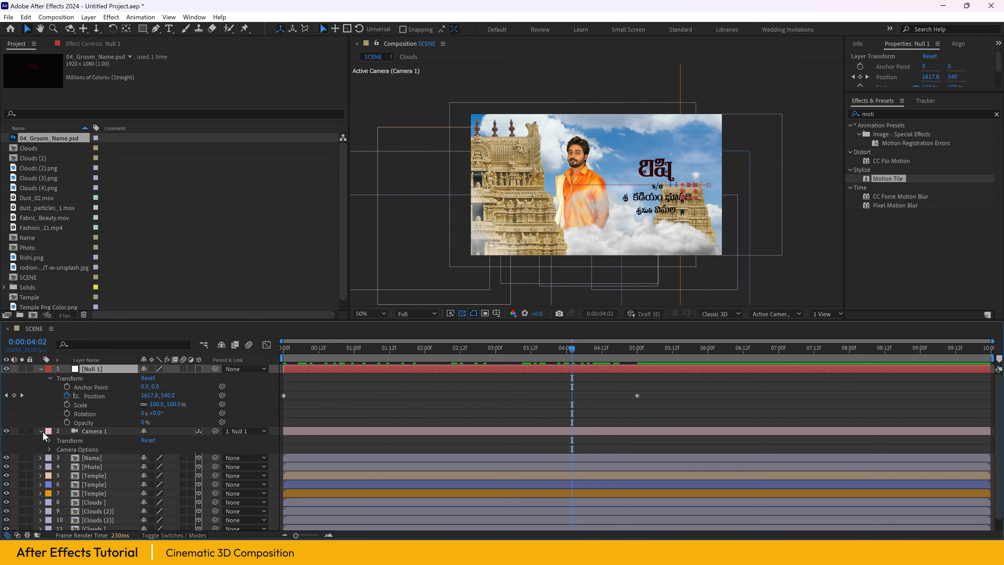
click(50, 440)
click(50, 439)
click(51, 449)
drag(310, 348, 246, 350)
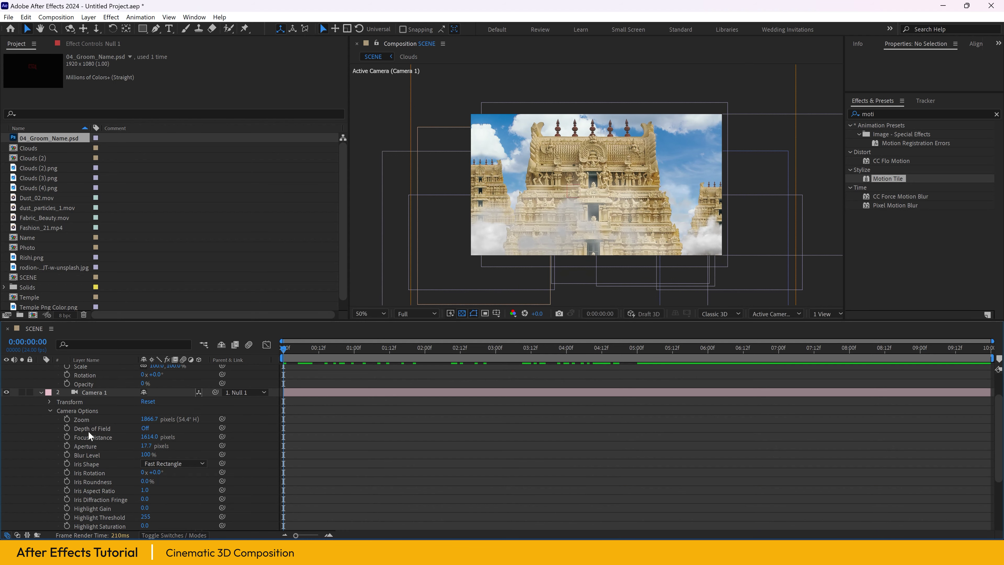
click(145, 428)
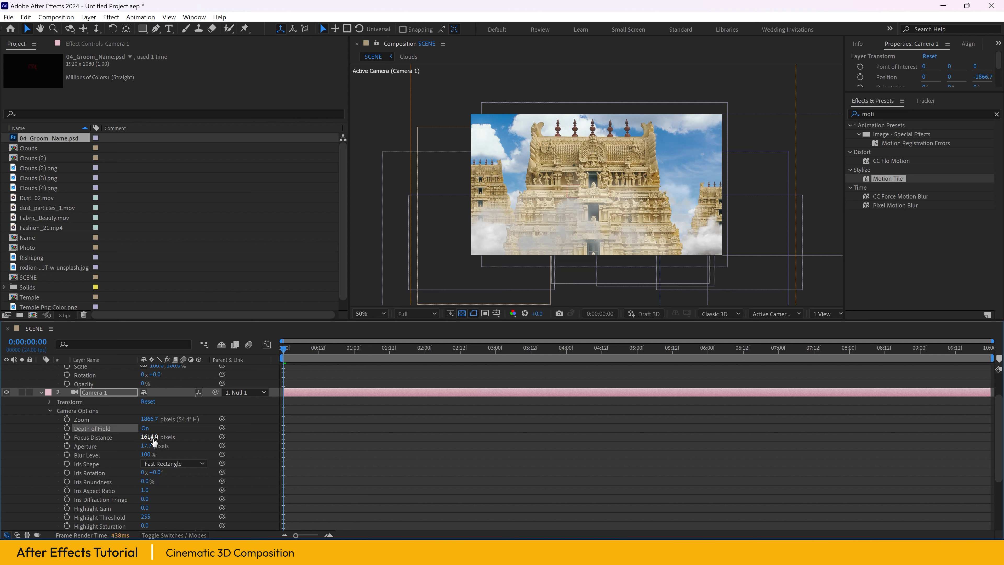
Step: Go to 5 seconds and raise Camera 1's Aperture to 1369.7 pixels
drag(302, 347, 637, 355)
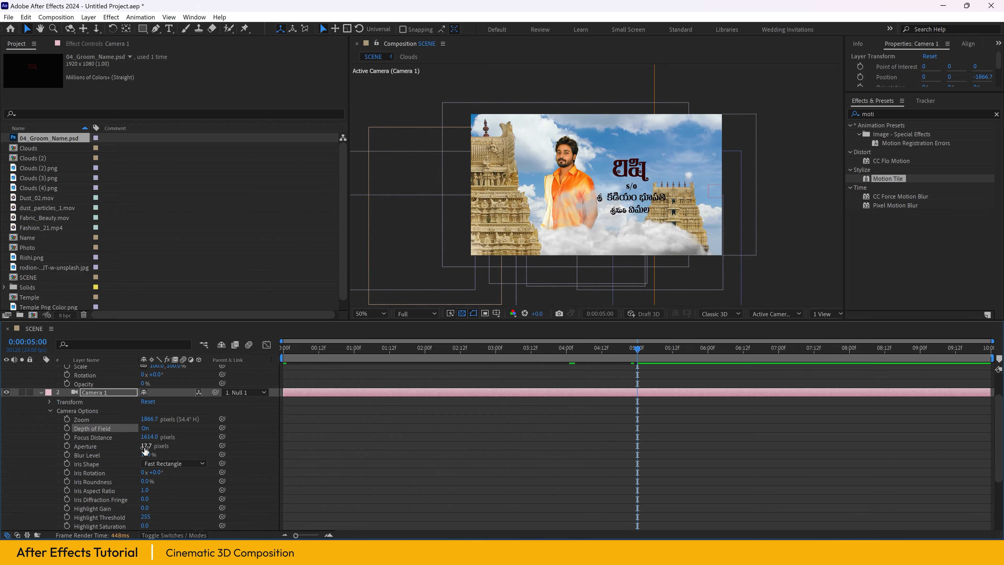
drag(146, 449, 199, 449)
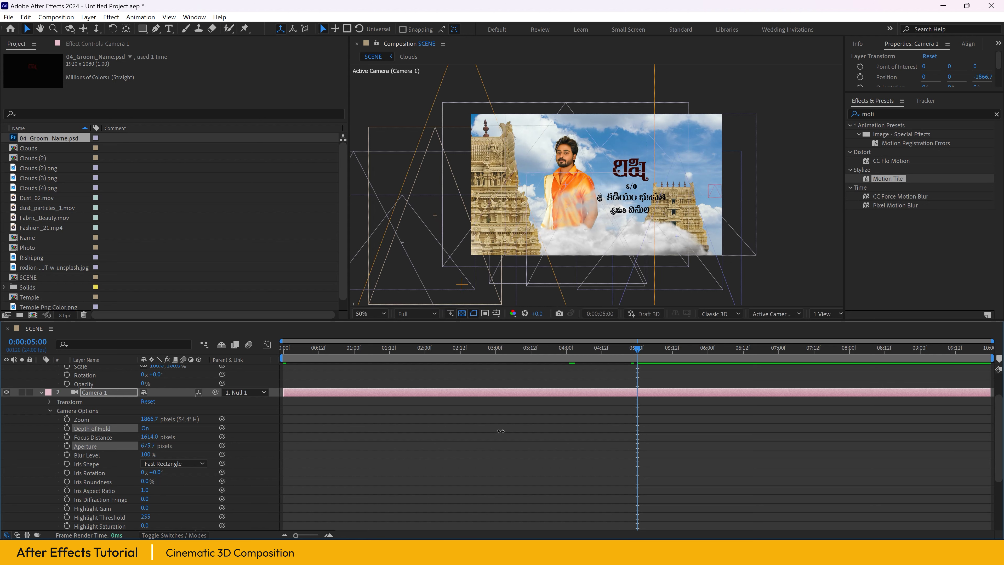
click(147, 436)
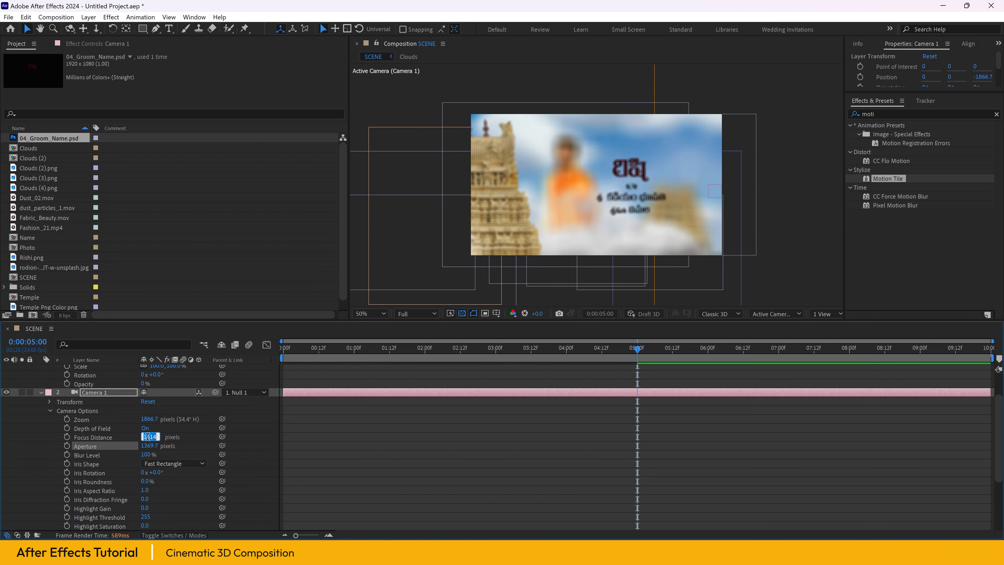
text(500)
key(Tab)
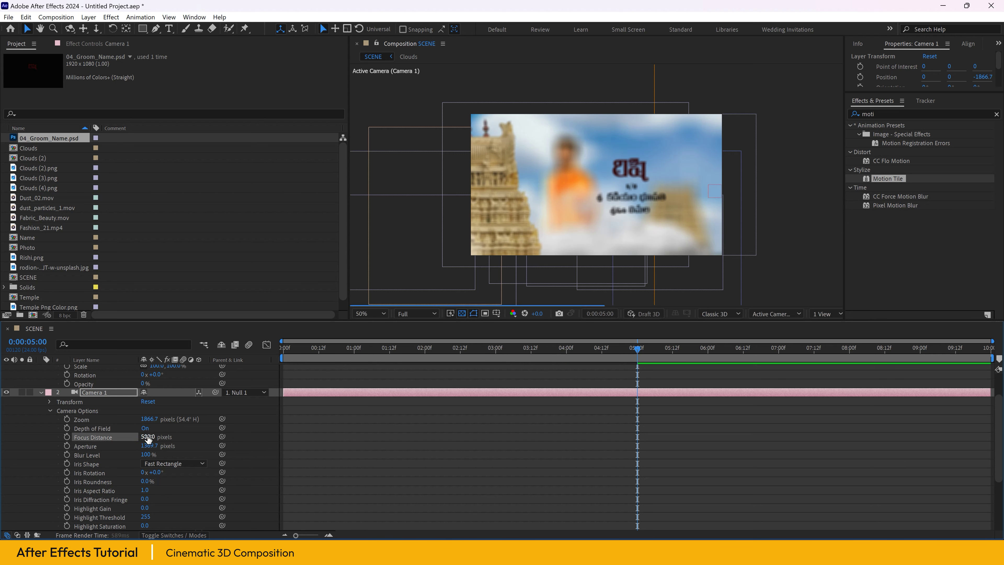
Step: Set Camera 1's Aperture to 500 pixels
text(5)
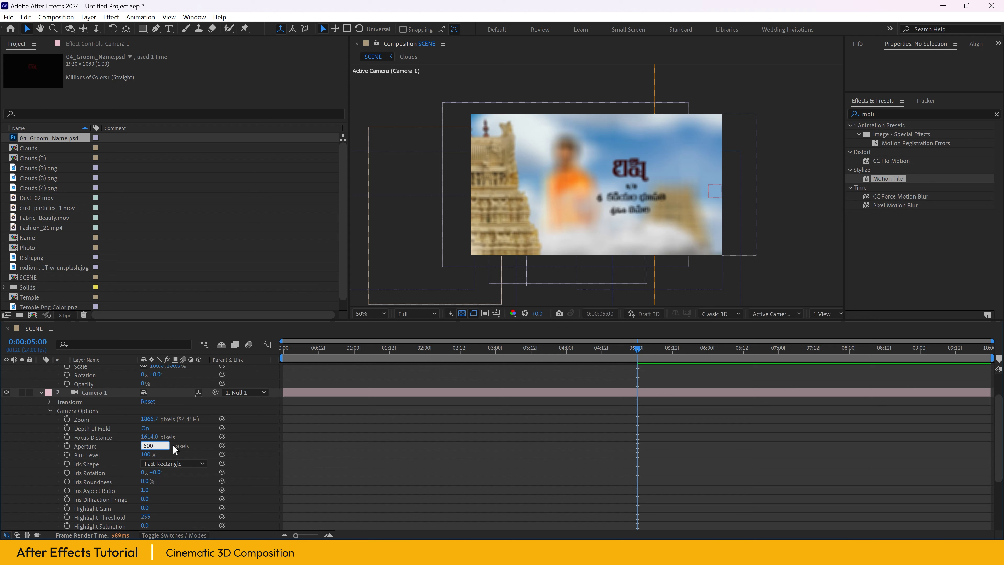
text(00)
key(Return)
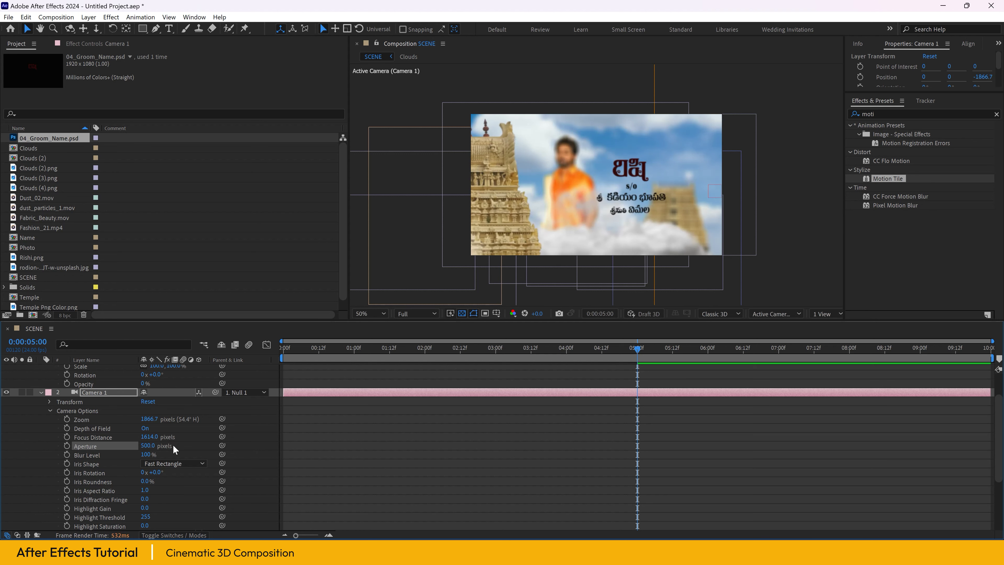
click(147, 449)
Step: Increase Camera 1's Focus Distance to about 3729 pixels to focus on the portrait, fine-tuning it at 100% magnification
drag(148, 436, 896, 449)
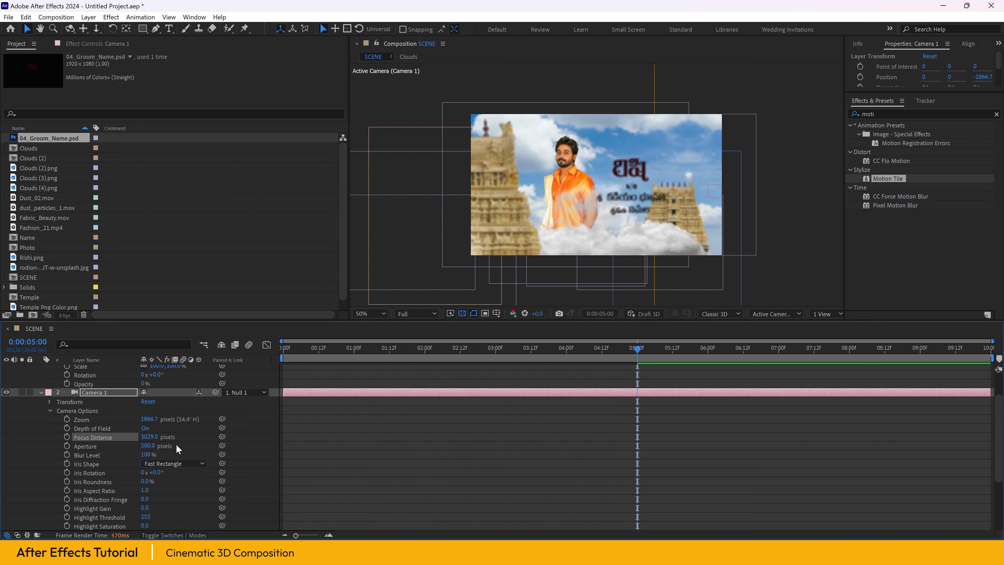
drag(149, 437, 234, 437)
click(833, 316)
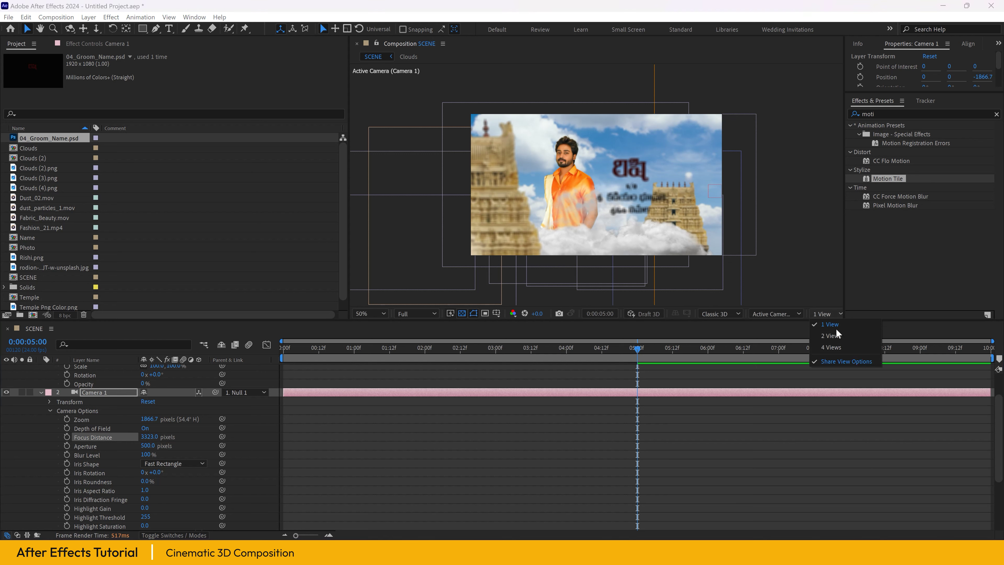
click(756, 242)
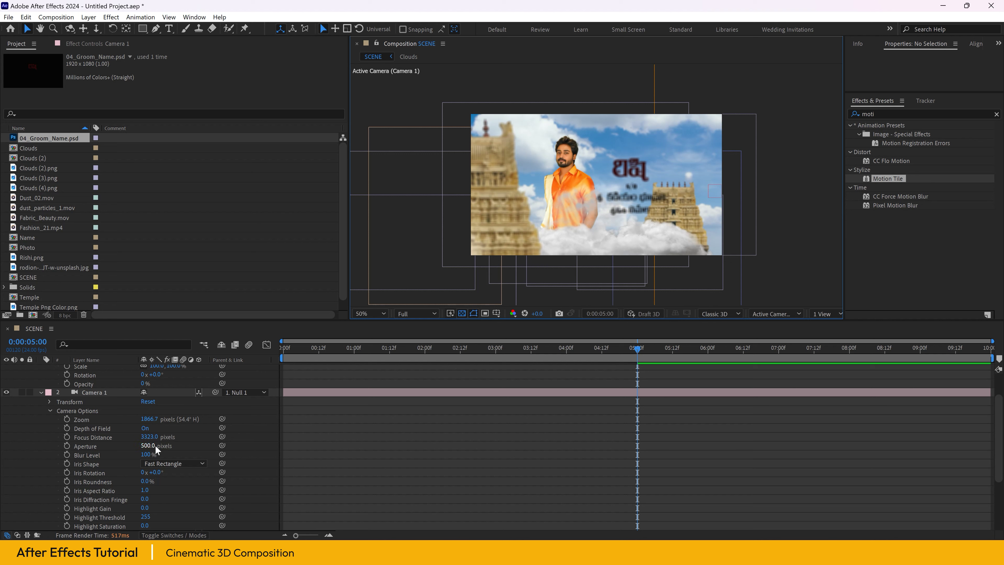
drag(149, 436, 364, 439)
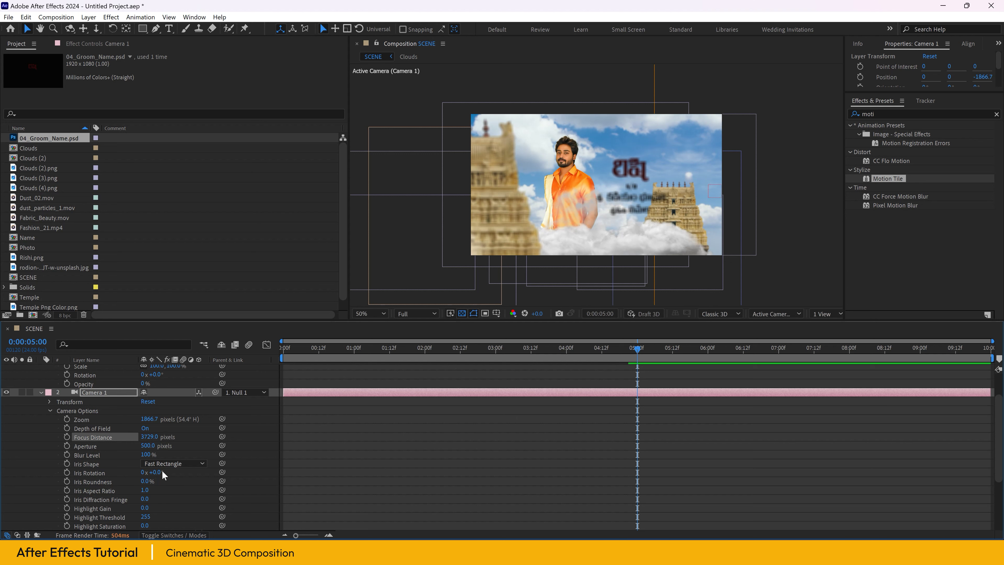
key(slash)
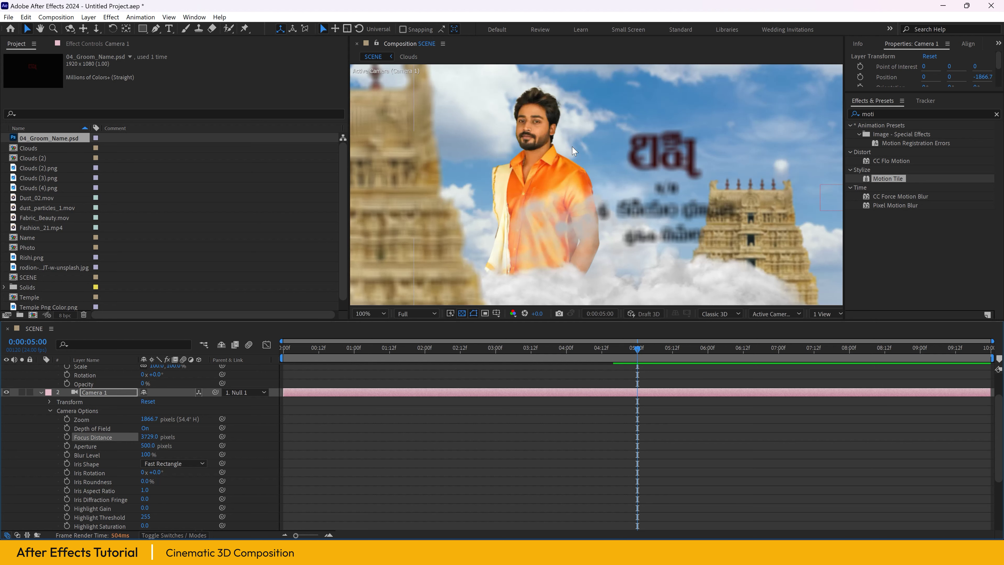
drag(149, 437, 233, 437)
Step: Set the Name layer's Z position to 2375, matching the depth of the Photo layer
scroll(140, 453, down, 3)
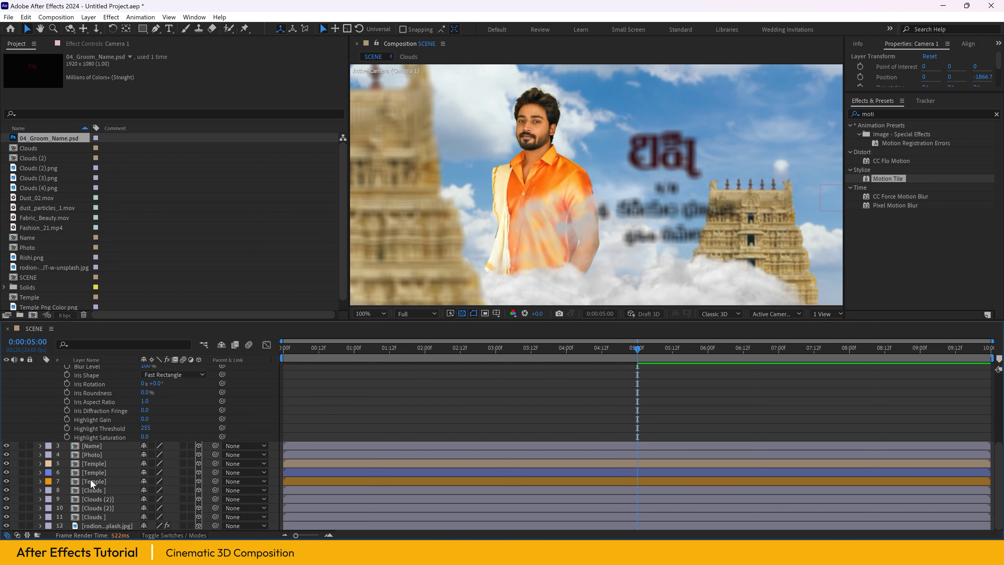
click(89, 447)
key(comma)
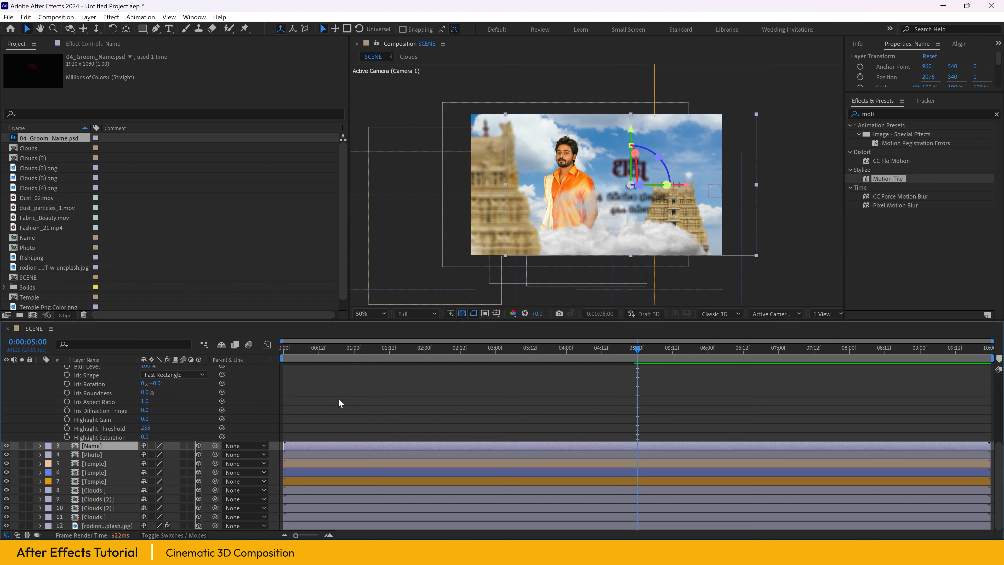
key(p)
click(90, 463)
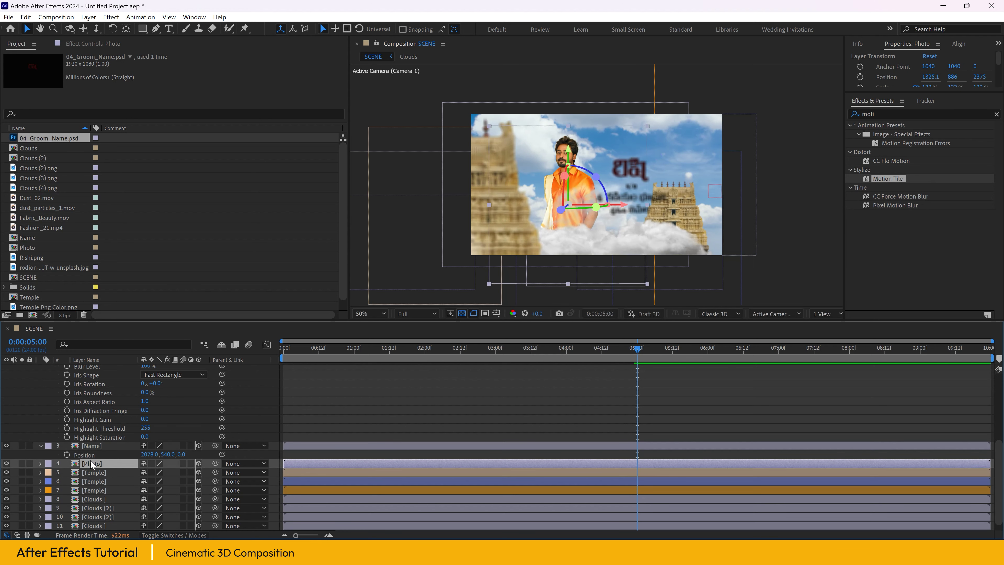
key(p)
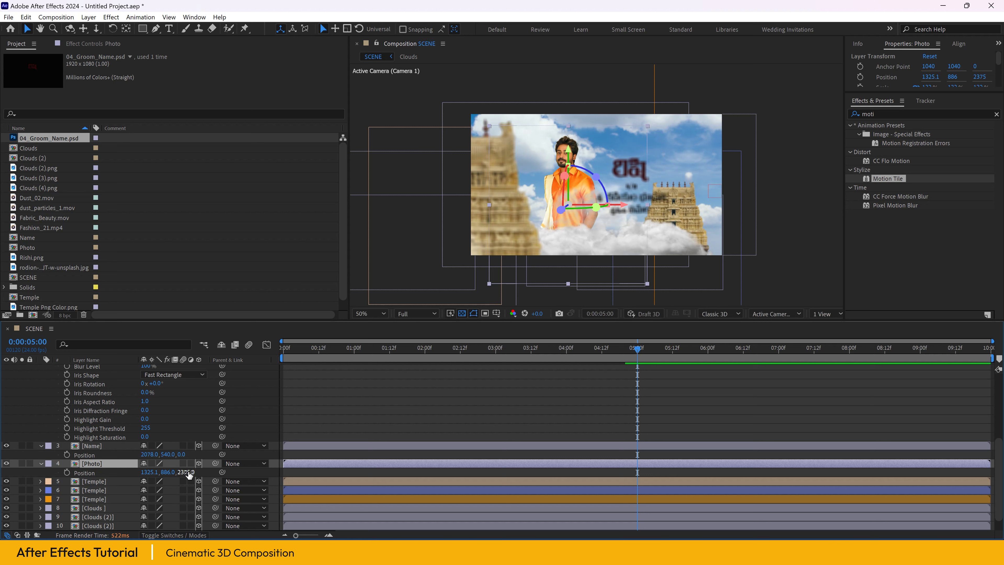
click(181, 454)
text(2375)
key(Return)
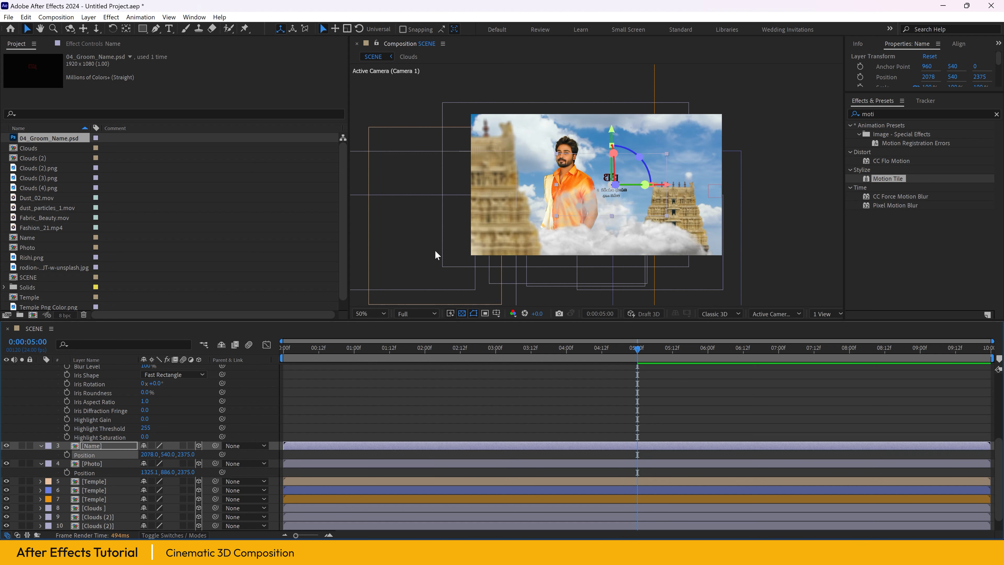
key(period)
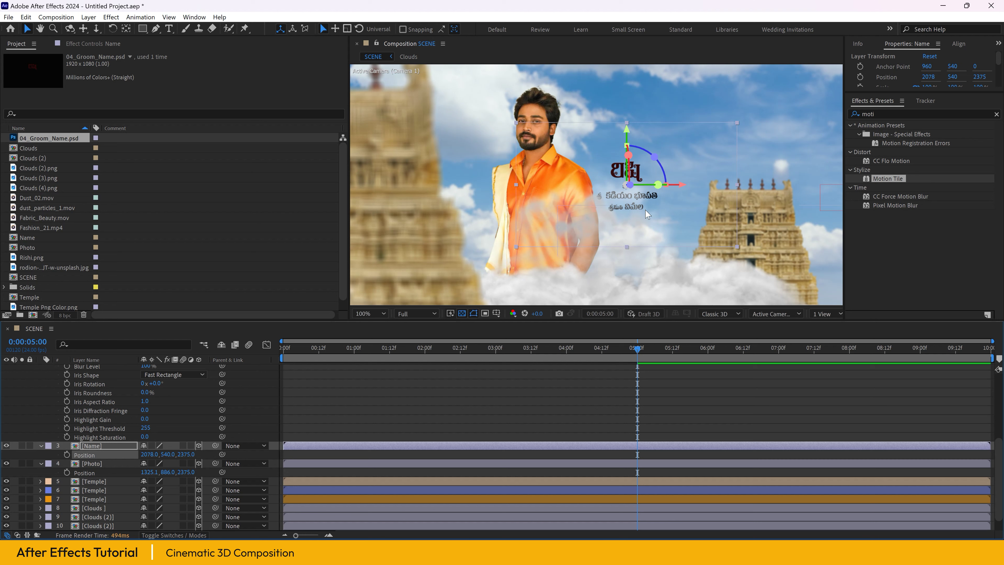
key(comma)
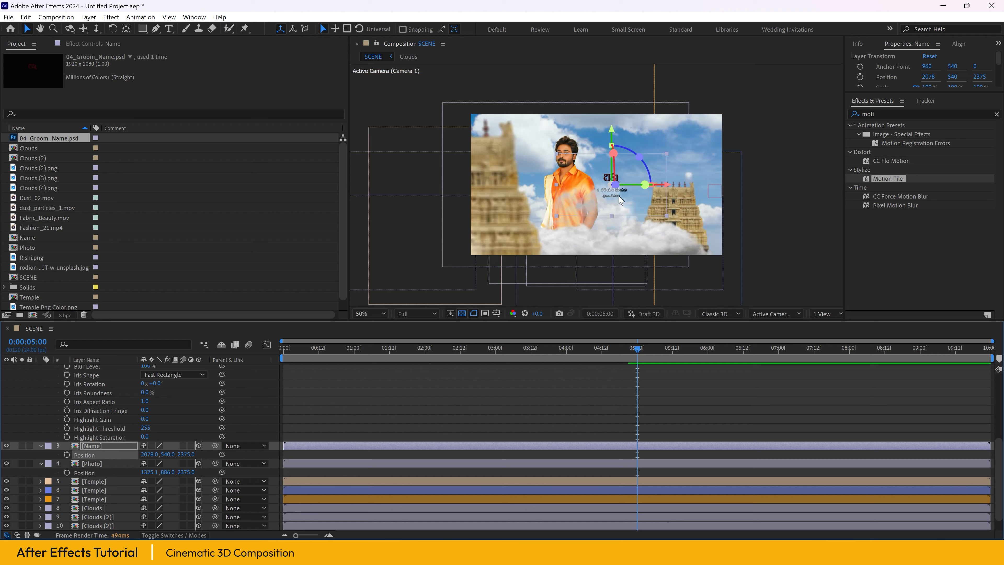
Step: Scale the Name layer to 209% and move it right to an X position of about 2464, clear of the portrait
click(95, 446)
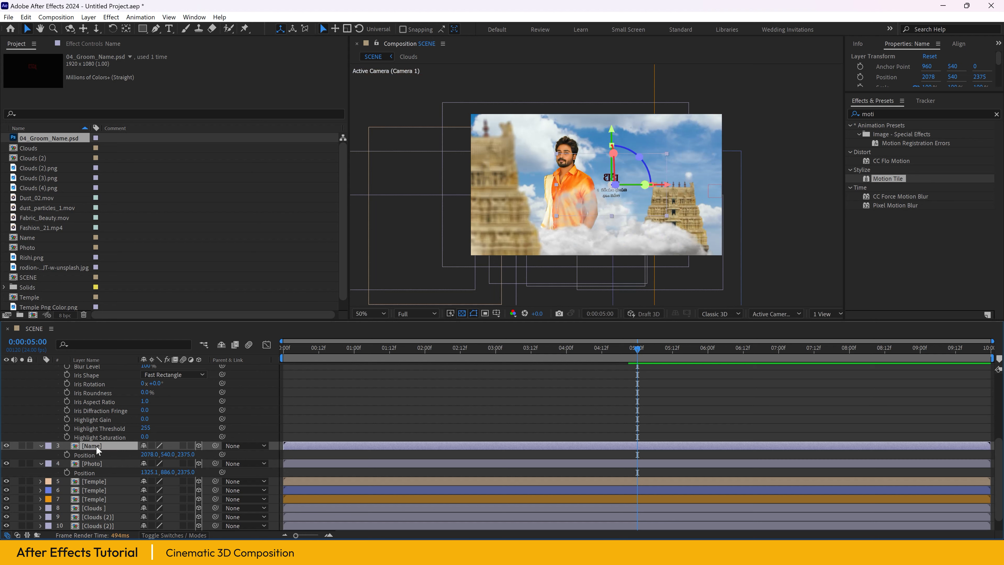
key(s)
drag(191, 452, 243, 447)
drag(672, 185, 693, 184)
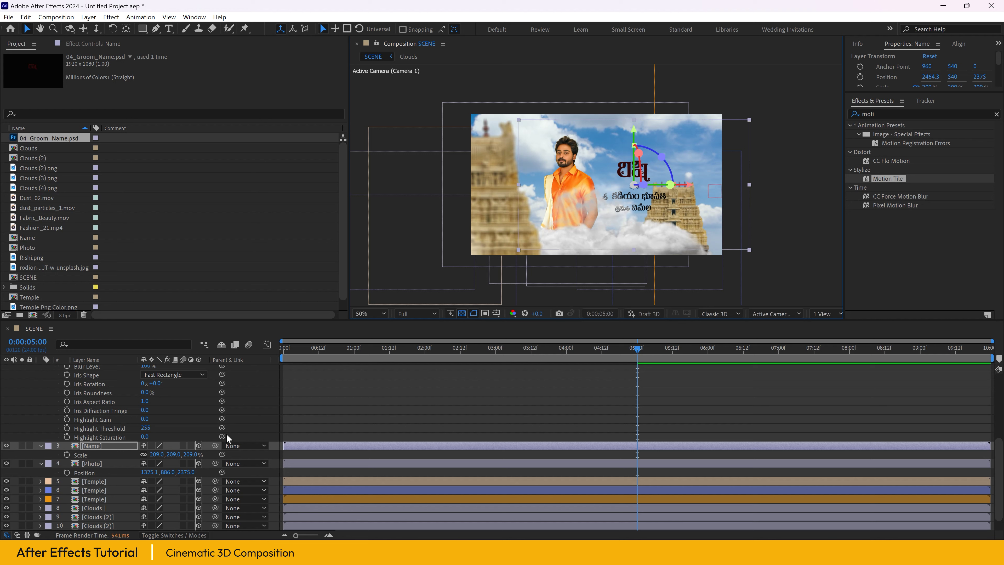
key(period)
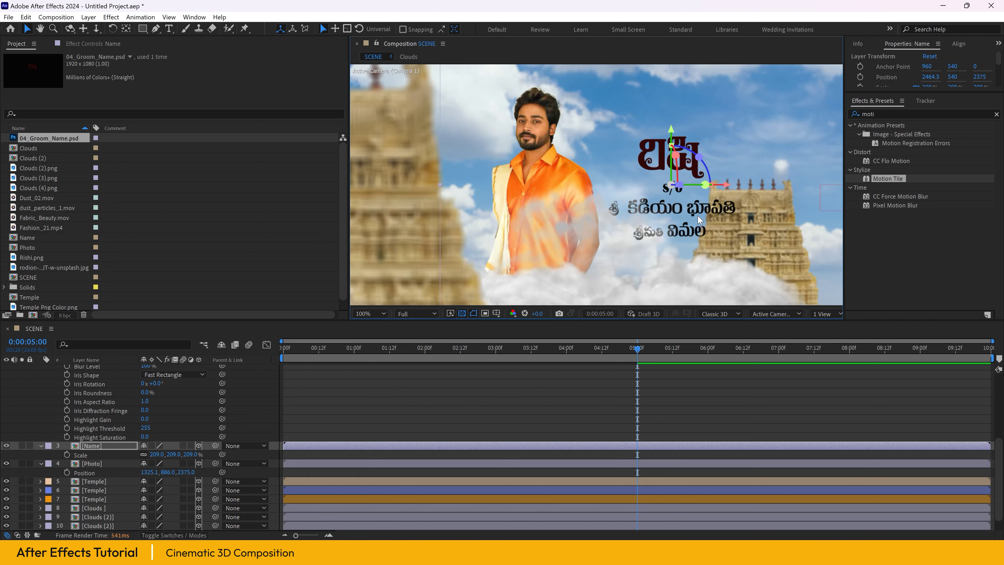
key(comma)
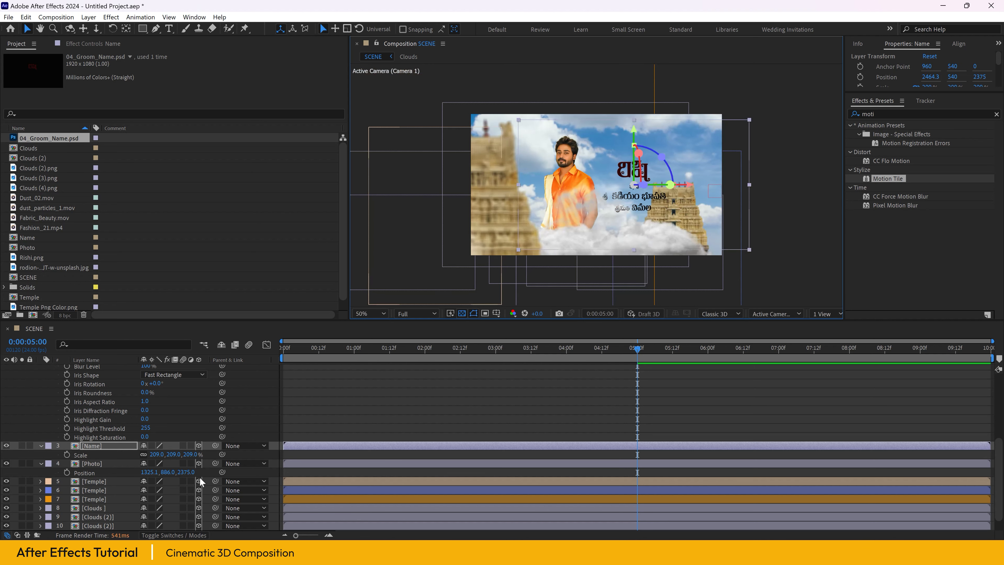
Step: Push the Temple on layer 6 back to a Z position of about 4570 and scale it to 94%
click(104, 490)
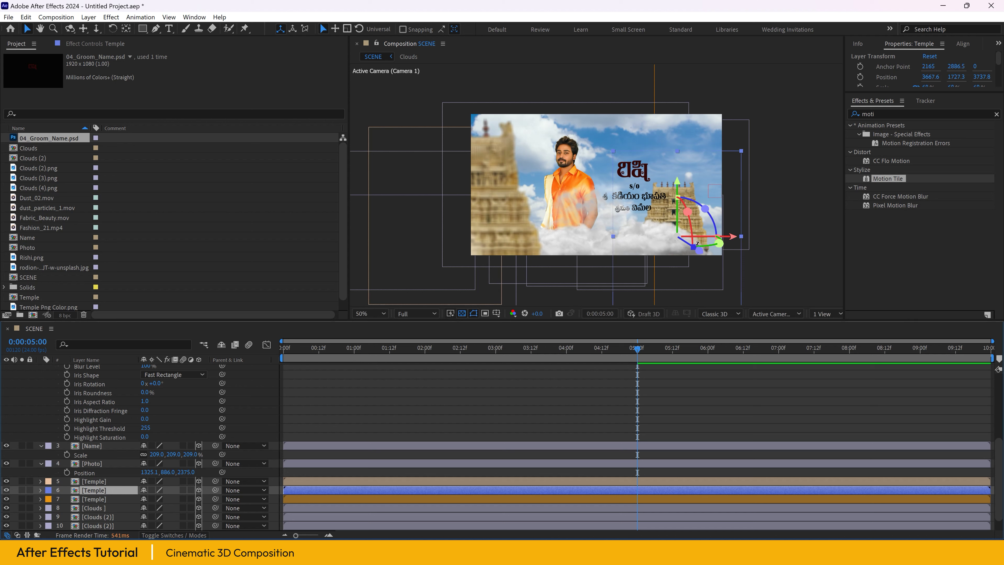
drag(697, 249, 679, 238)
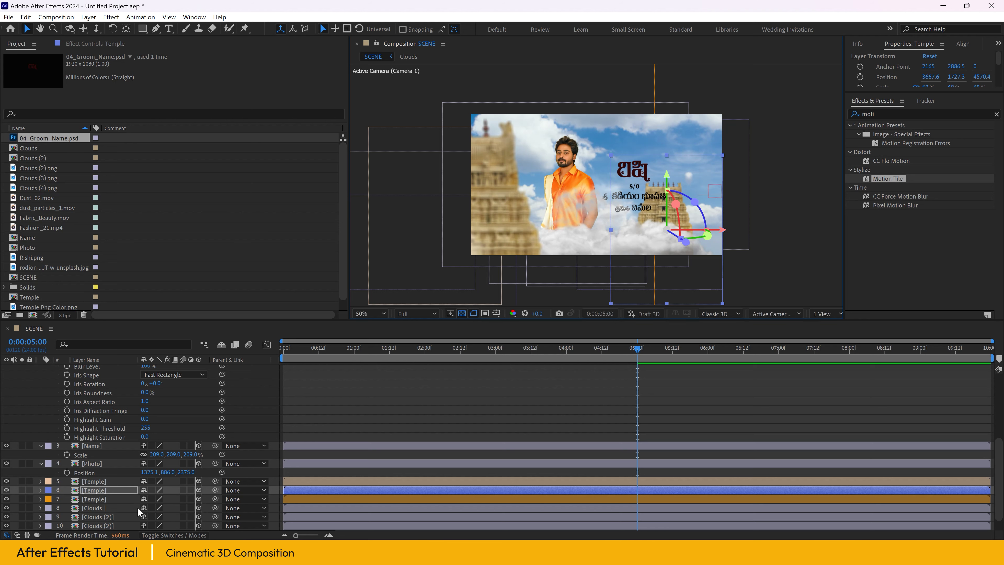
key(s)
drag(182, 482, 194, 480)
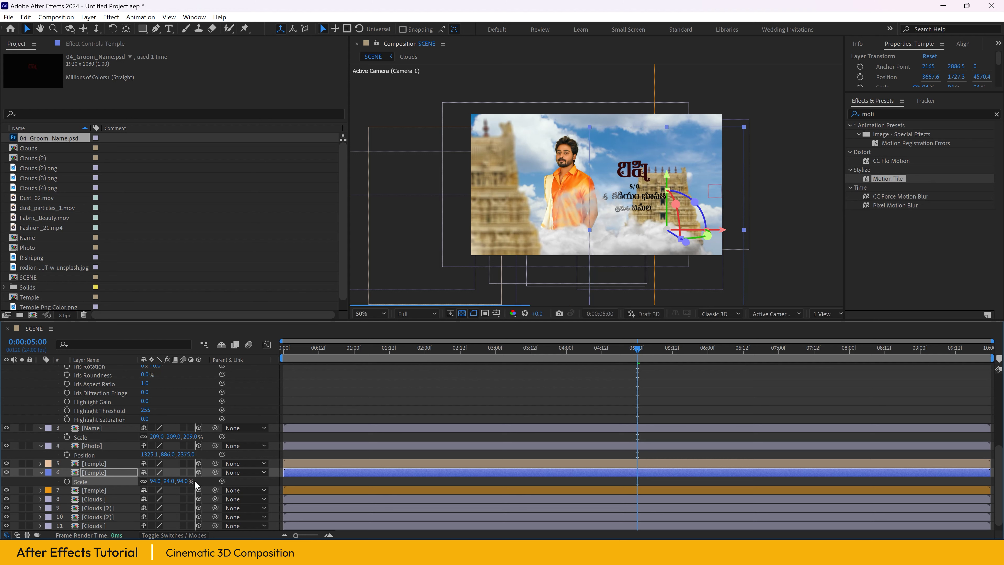
Step: Set Camera 1's Focus Distance to 3941 pixels and enable keyframing for Focus Distance and Aperture at 5 seconds
scroll(470, 417, up, 6)
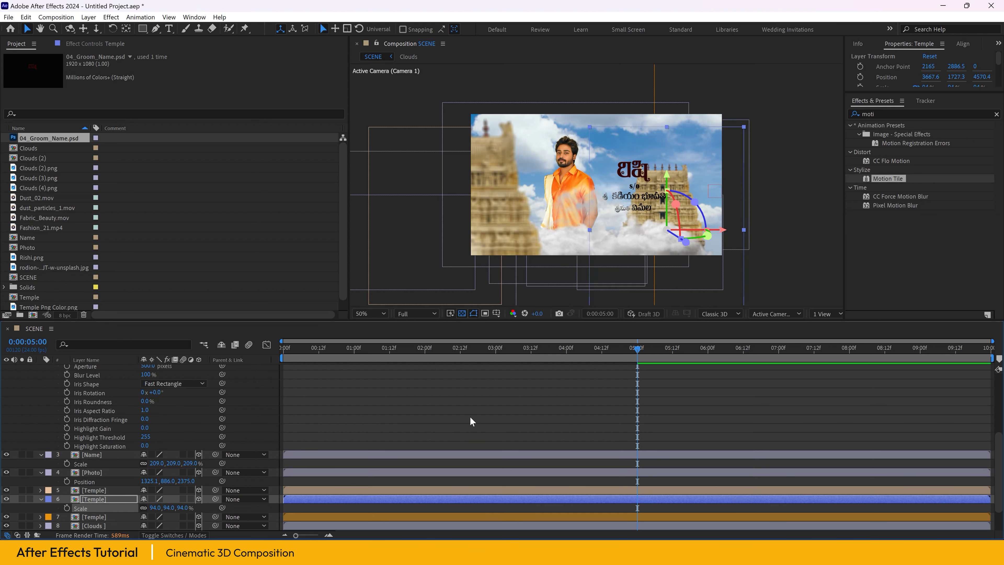
scroll(470, 416, down, 3)
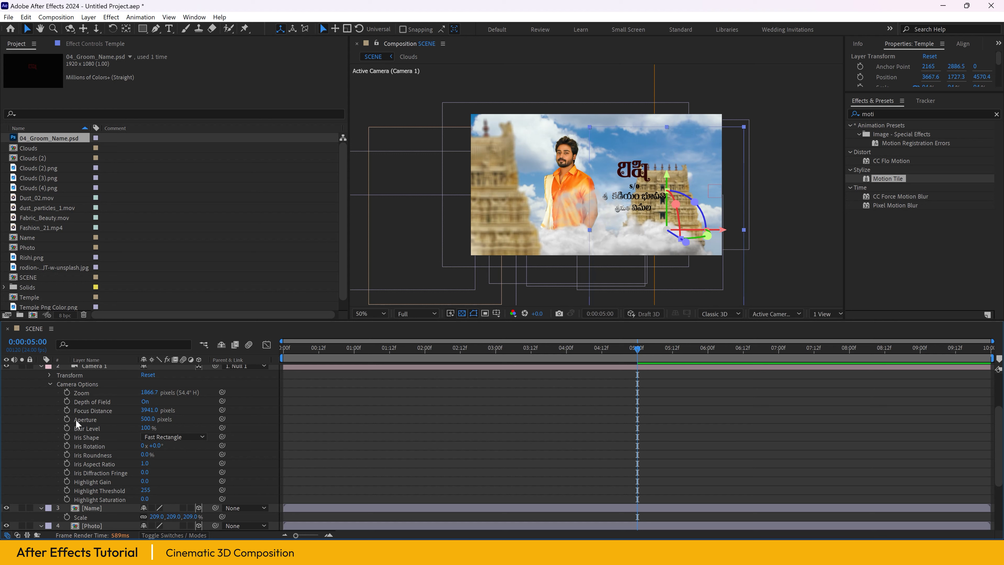
click(66, 410)
click(67, 418)
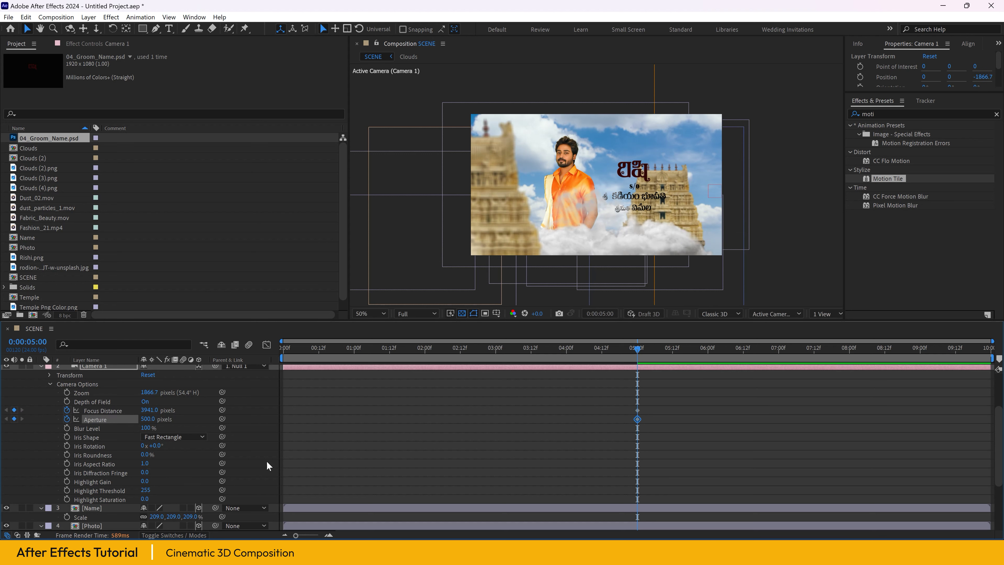
Step: At the first frame, lower Camera 1's Focus Distance to 2082 pixels to focus on the front temple
scroll(450, 441, up, 3)
drag(401, 349, 281, 348)
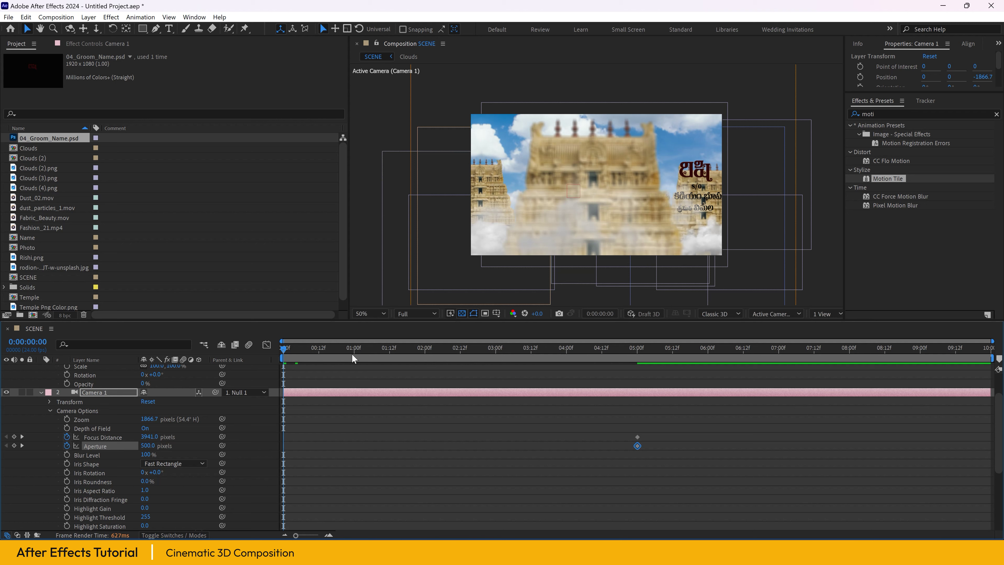
drag(500, 346, 271, 374)
click(150, 437)
text(3654)
key(Return)
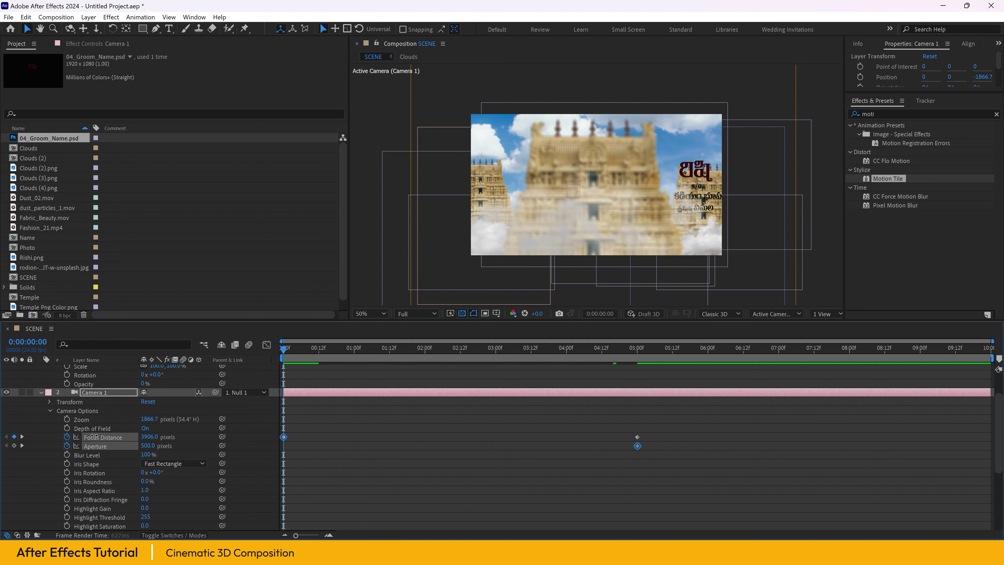
drag(150, 436, 2, 497)
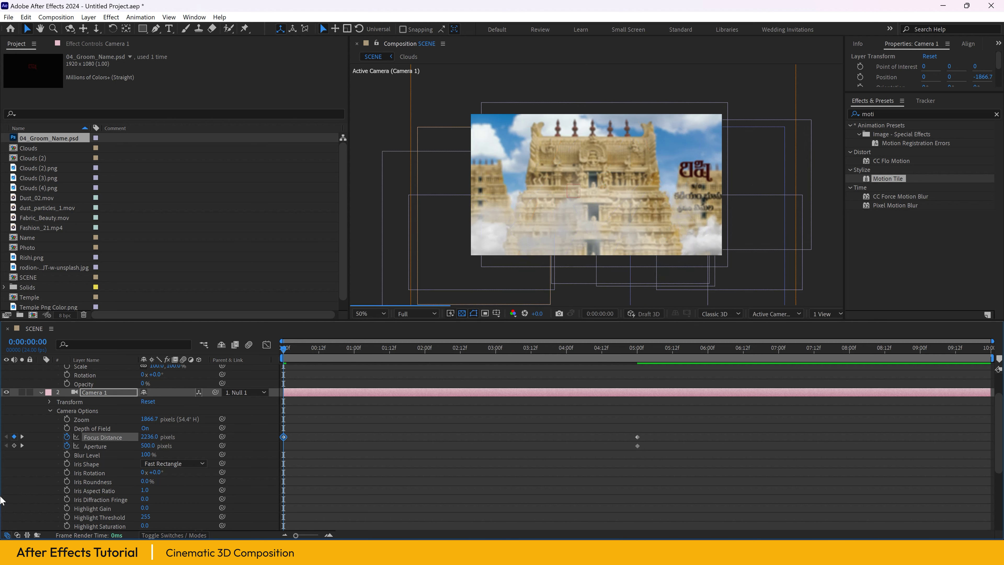
drag(106, 439, 99, 440)
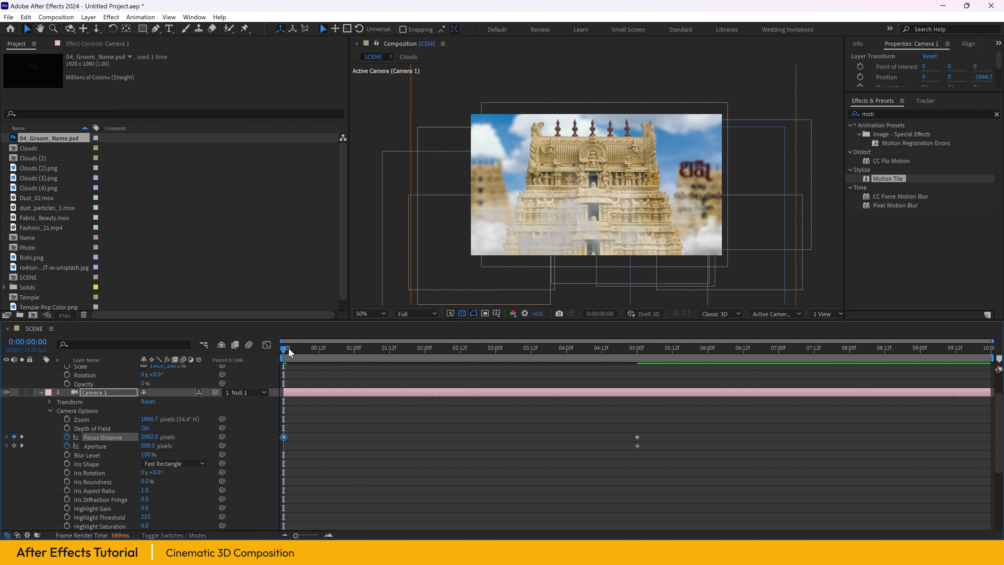
Step: Scrub through the focus shift and set Camera 1's Focus Distance to 3000 pixels at 0:00:01:22
click(499, 347)
drag(529, 353, 634, 353)
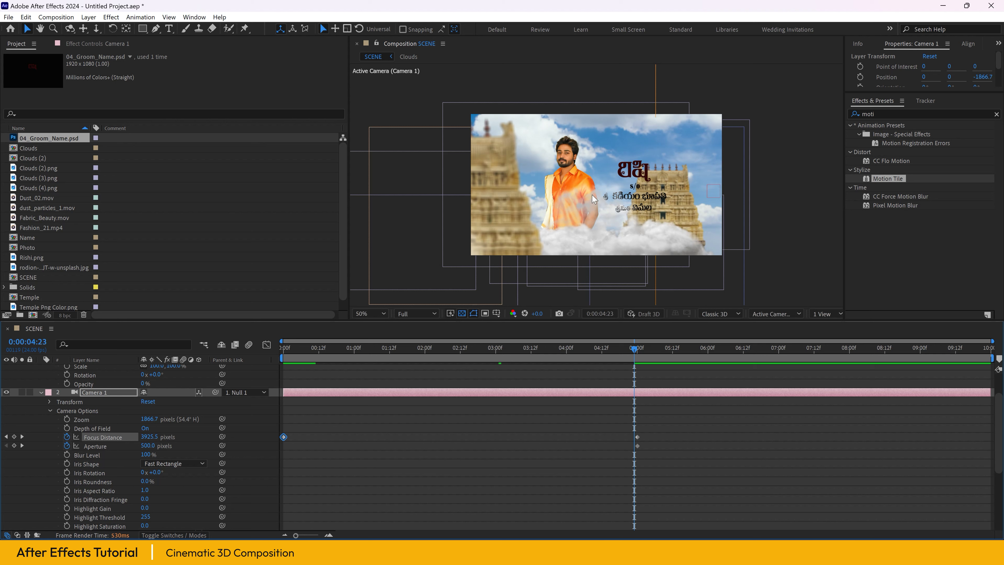
drag(304, 352, 279, 348)
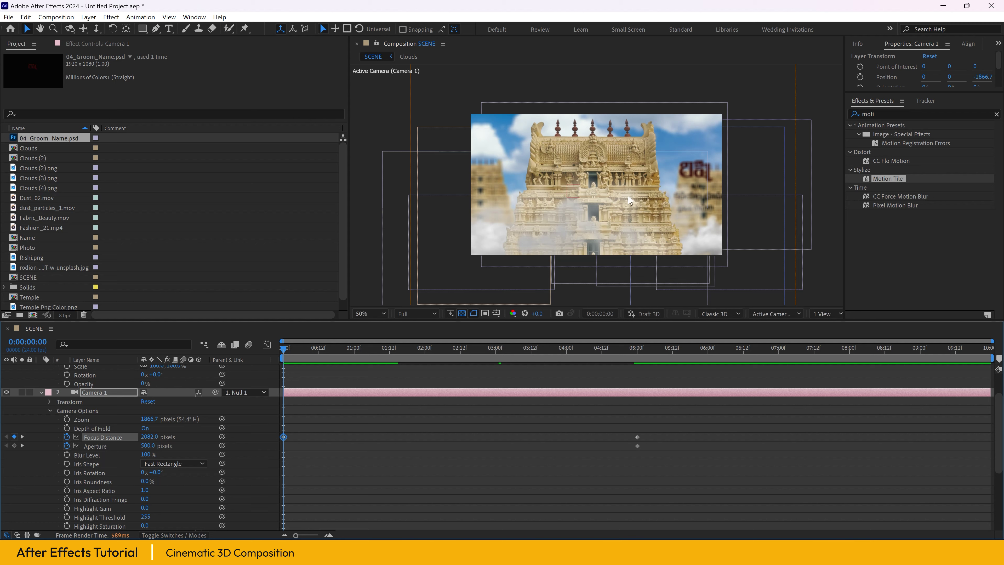
drag(348, 349, 602, 348)
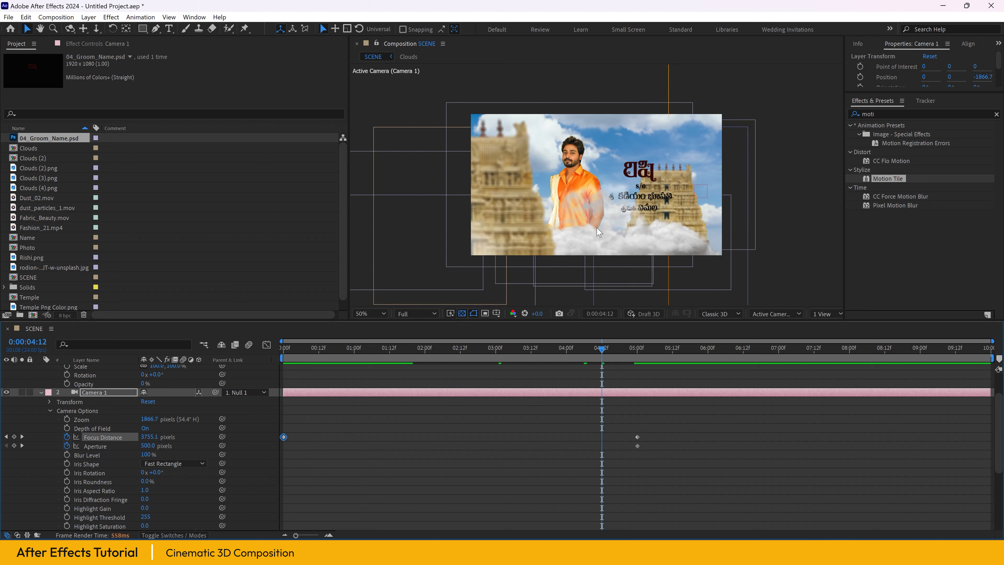
click(278, 349)
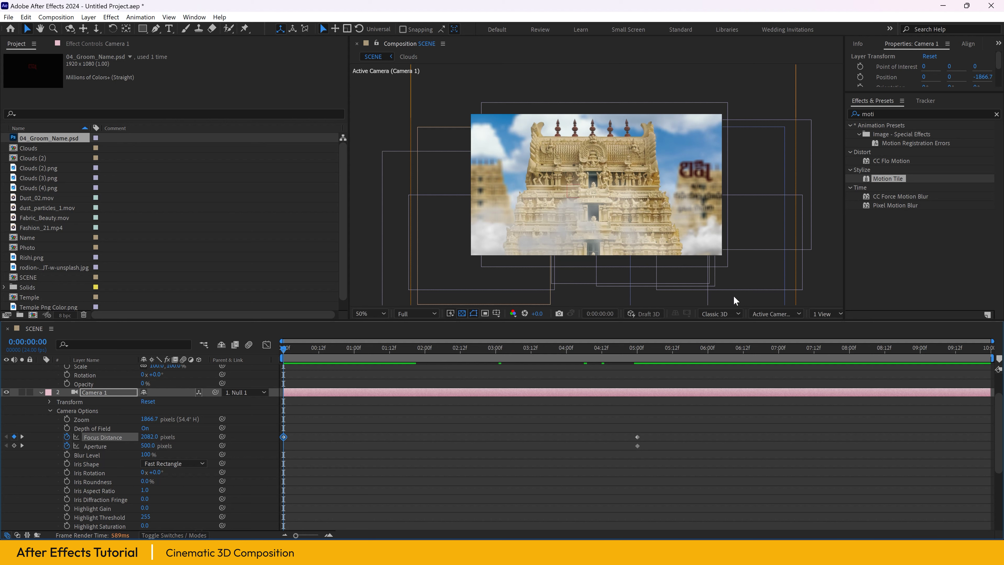
drag(302, 354, 419, 350)
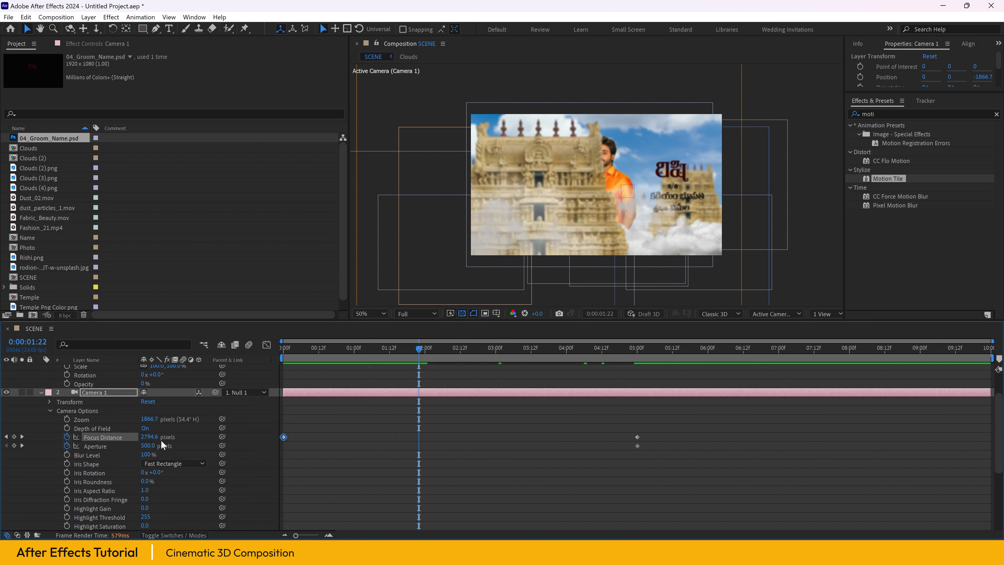
text(000)
key(Return)
drag(428, 350, 597, 360)
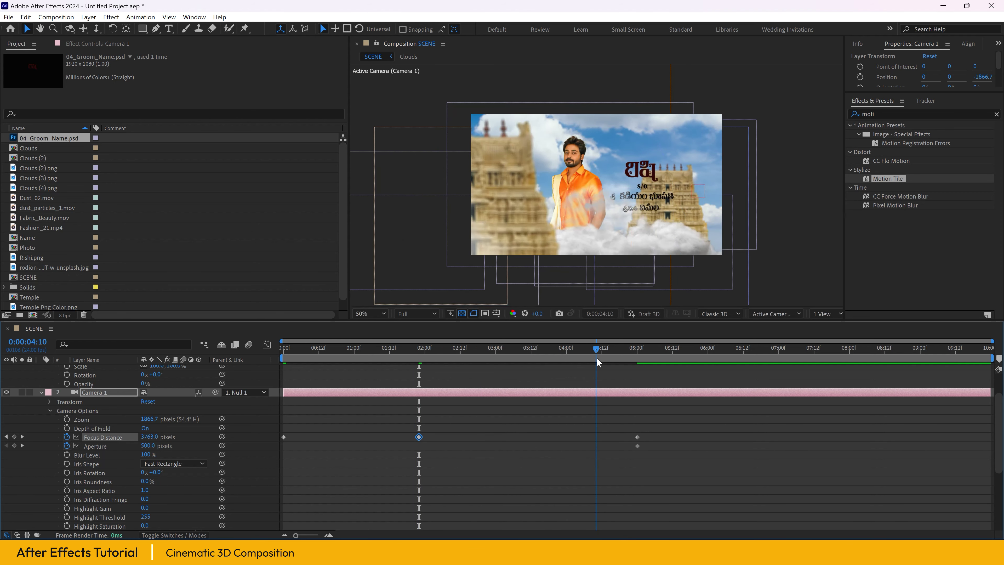
key(Home)
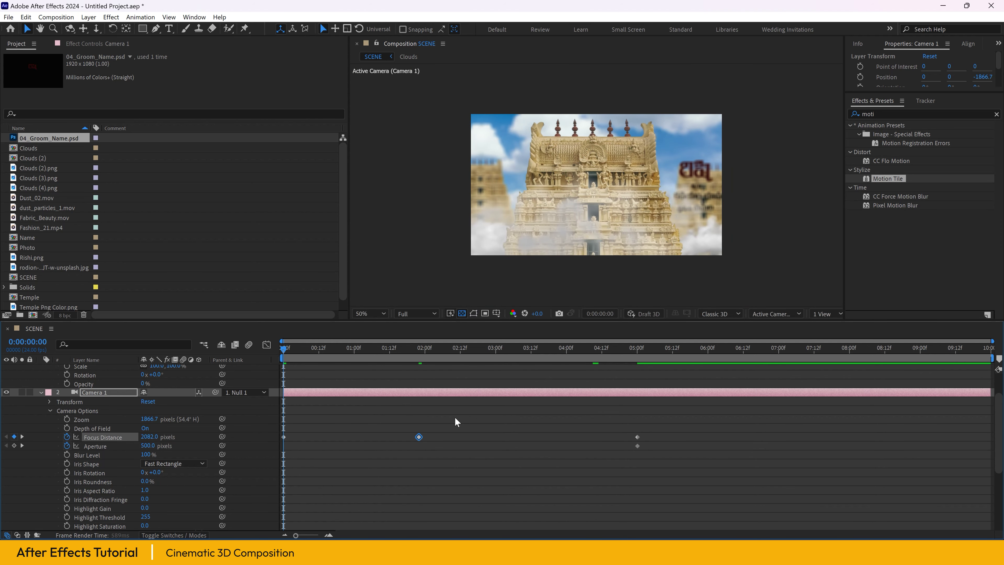
Step: Collapse the expanded properties of all layers in the SCENE timeline and clear the layer selection
scroll(43, 415, up, 3)
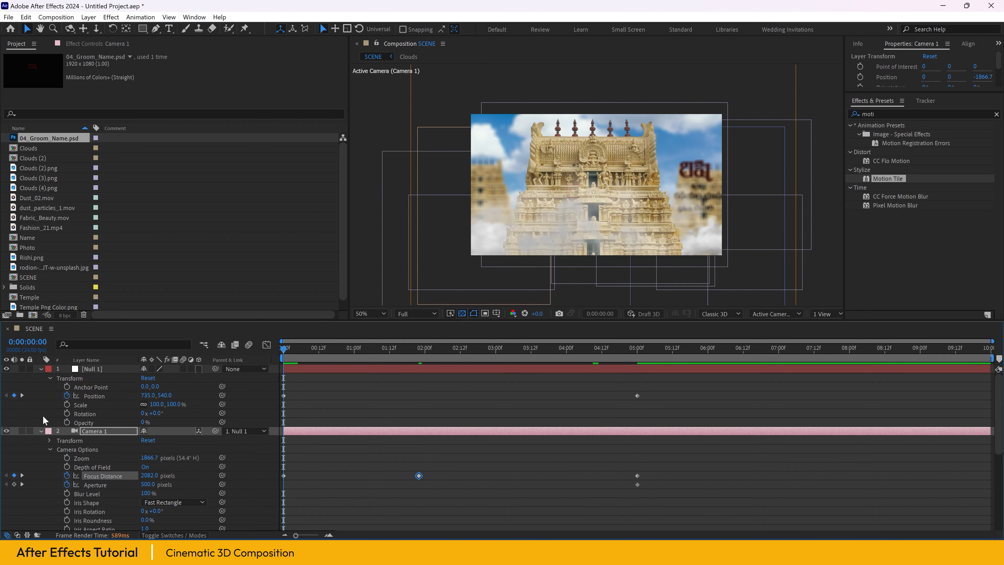
click(40, 369)
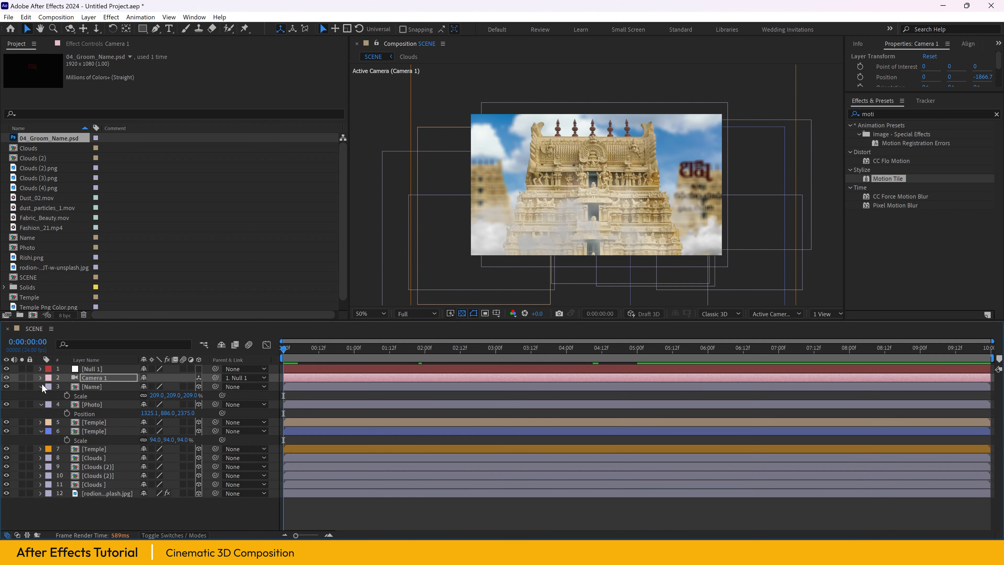
click(40, 386)
click(41, 395)
click(41, 413)
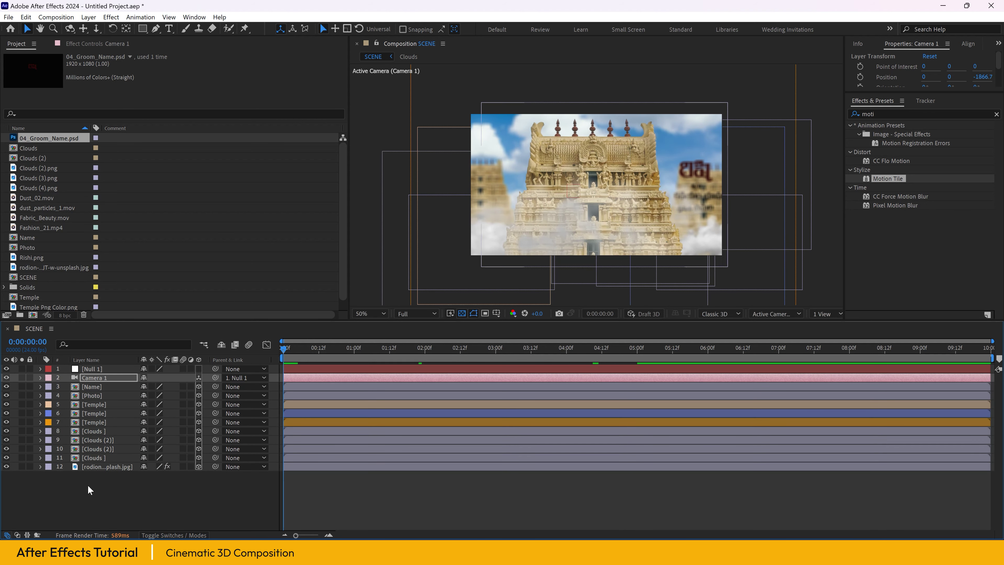
click(88, 485)
Step: Add Fabric_Beauty.mov to SCENE between the lowest Temple layer and the upper Clouds layer, and make it a 3D layer
click(40, 198)
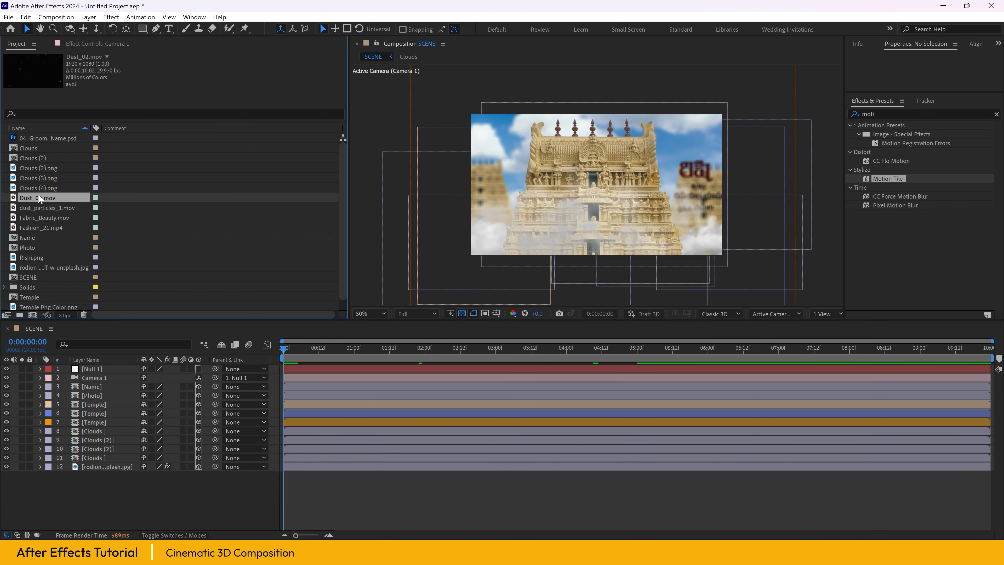
click(44, 227)
click(32, 218)
drag(37, 216, 97, 430)
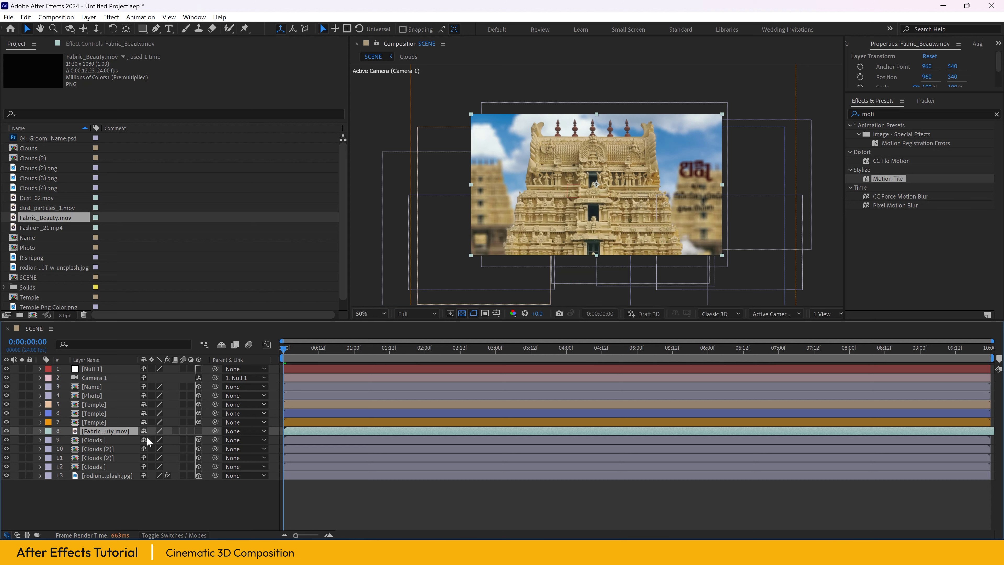
click(199, 431)
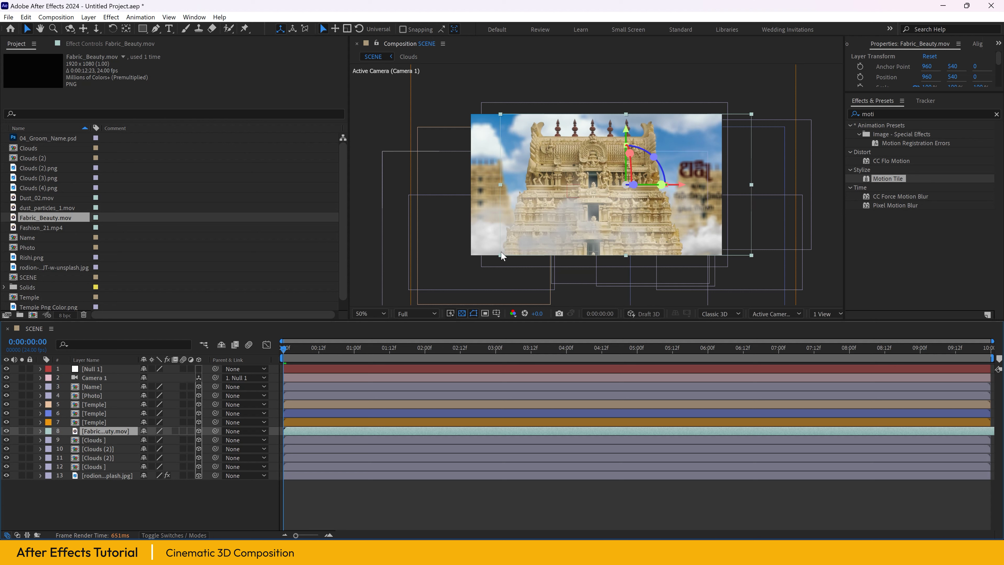
Step: Move the Fabric_Beauty layer left to an X position of -126 and shift its clip earlier to end at about 9 seconds
drag(680, 185, 539, 185)
drag(338, 431, 294, 440)
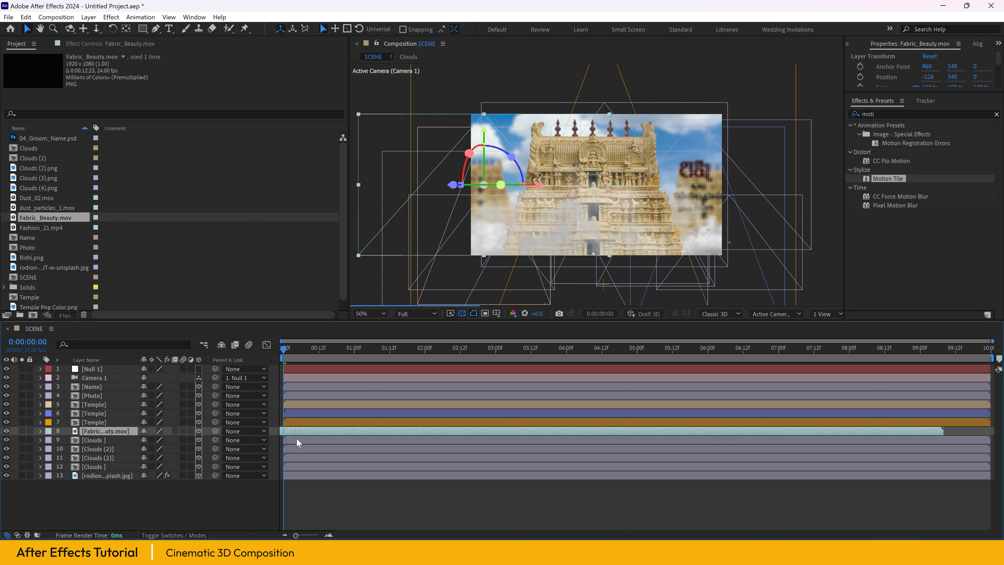
Step: Shift the Fabric_Beauty clip later in time until it reaches the end of SCENE, and move the layer to an X position of 48
click(319, 350)
drag(308, 431, 359, 430)
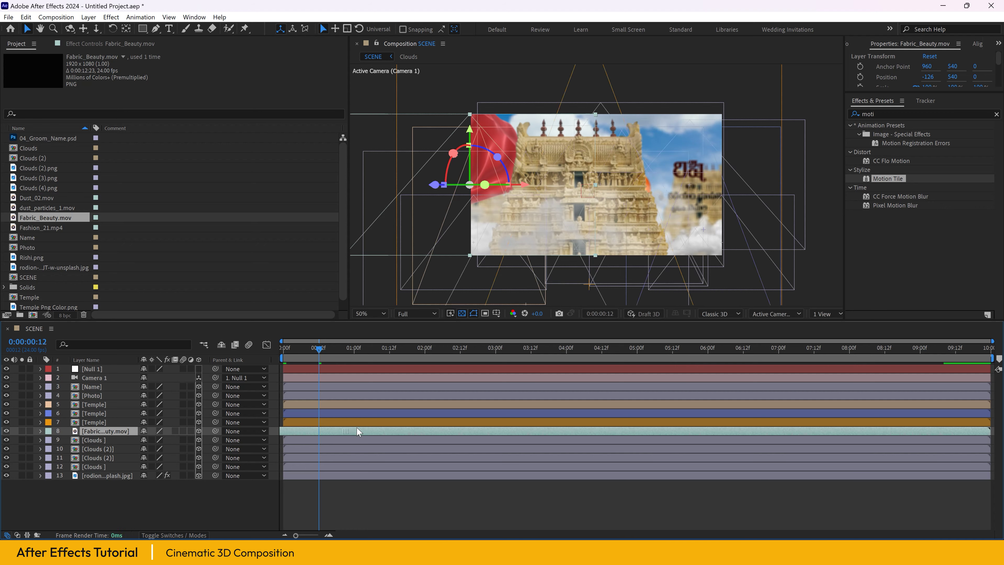
click(287, 348)
drag(287, 348, 277, 347)
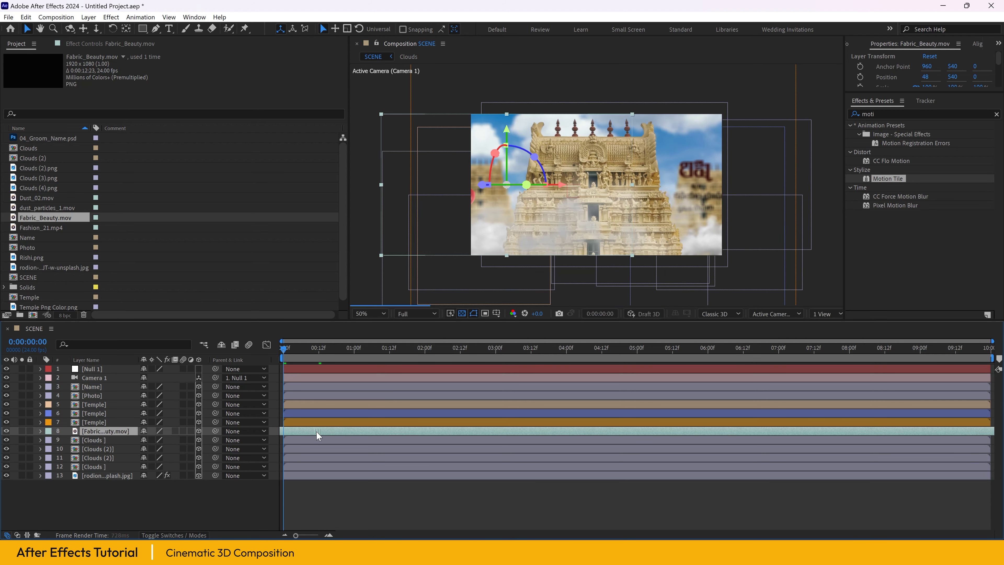
Step: Reposition the Fabric_Beauty layer in 3D space behind the portrait at 1020, 450, 3995, judging the placement at 0:00:04:18
drag(506, 137, 506, 163)
drag(318, 347, 620, 348)
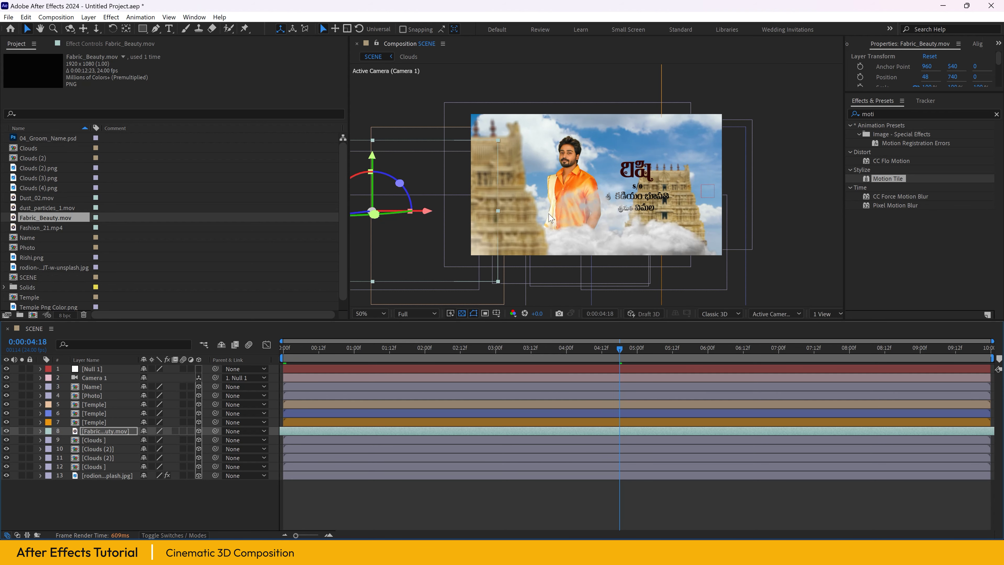
drag(427, 213, 558, 217)
drag(501, 150, 505, 117)
drag(499, 173, 552, 158)
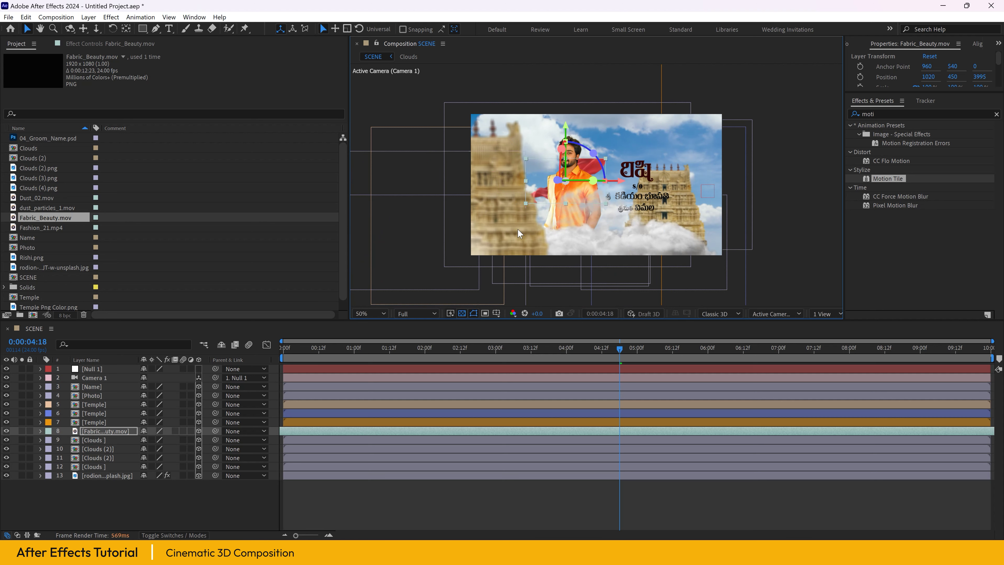
Step: Scale the Fabric_Beauty layer uniformly to 311% and shift it left to an X position of 649.5
key(s)
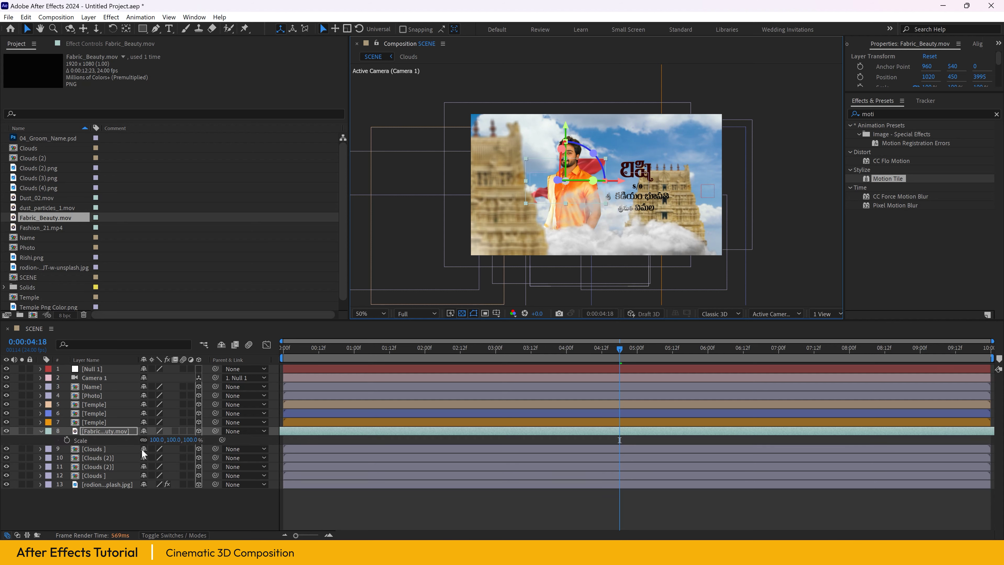
drag(193, 441, 333, 419)
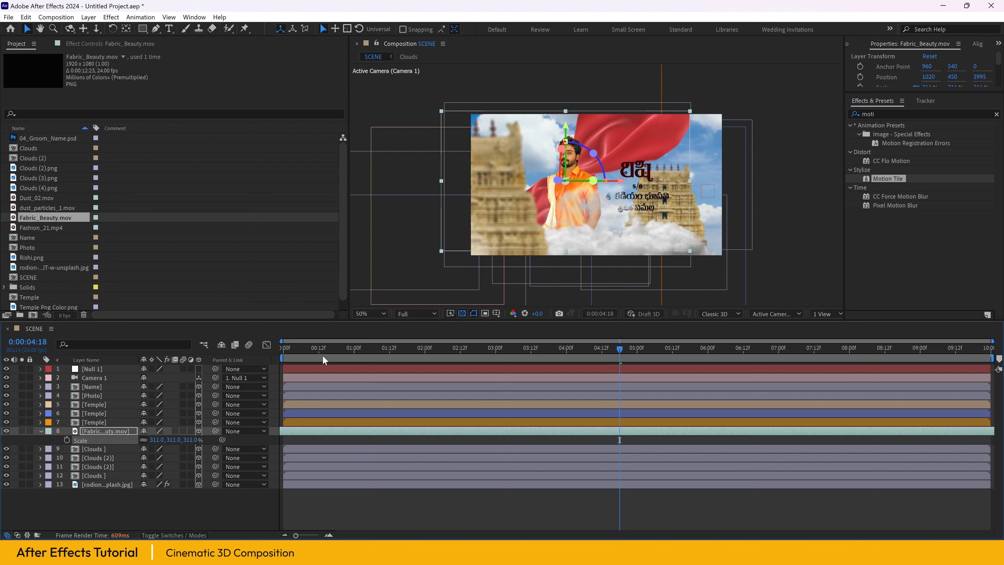
click(286, 348)
drag(662, 183, 647, 183)
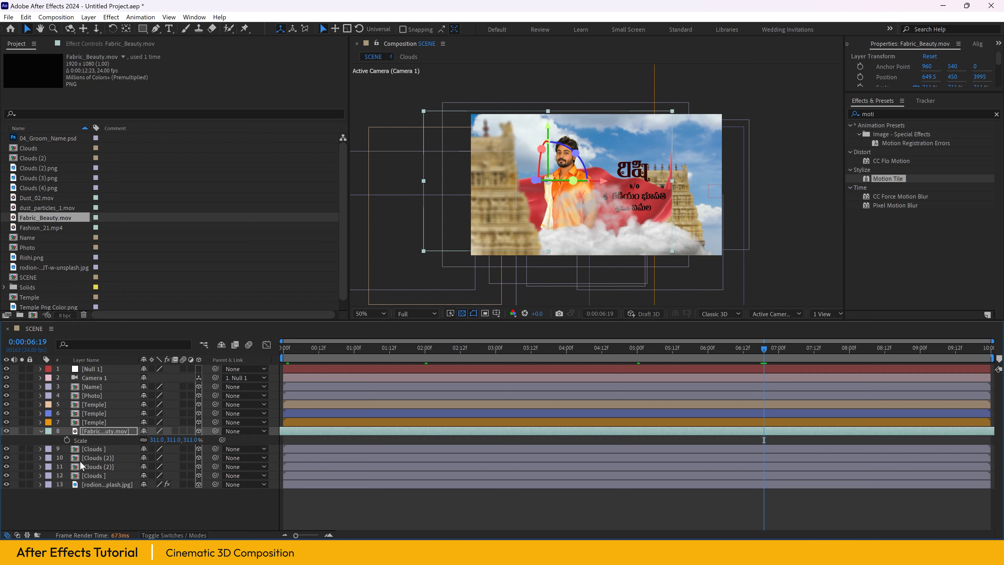
Step: Move the middle Temple layer behind the name title to position 3667.6, 1328.7, 3856.3
click(92, 412)
drag(686, 246, 697, 264)
drag(676, 175, 676, 160)
key(j)
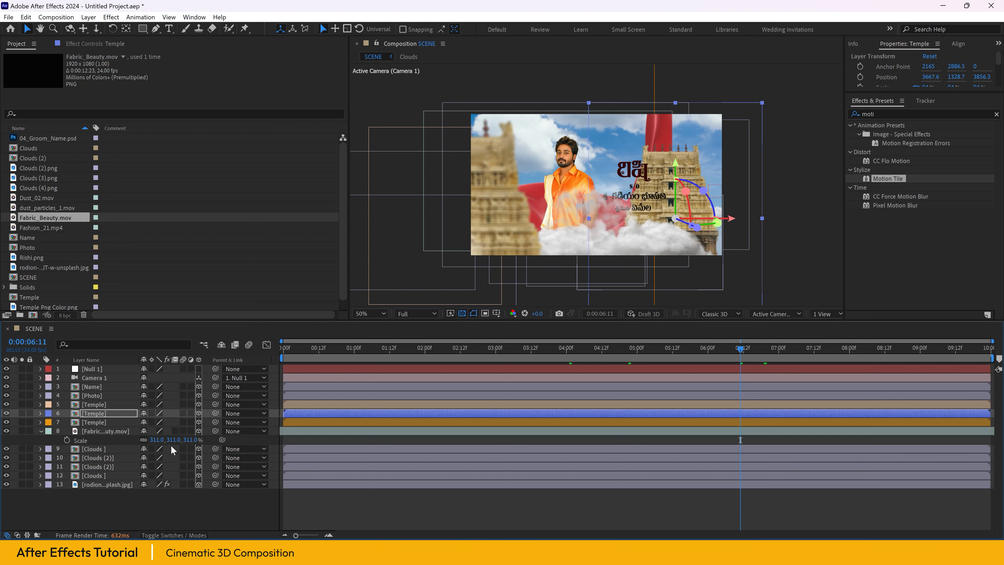
Step: Enlarge the Fabric_Beauty layer uniformly to 449% and scrub the timeline to 0:00:05:05
drag(190, 439, 290, 374)
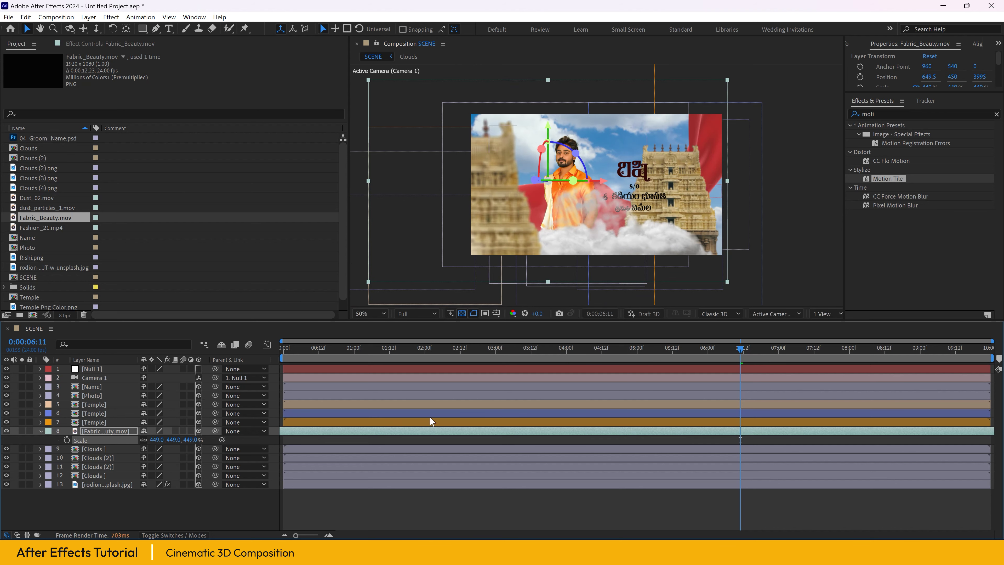
drag(309, 350, 651, 355)
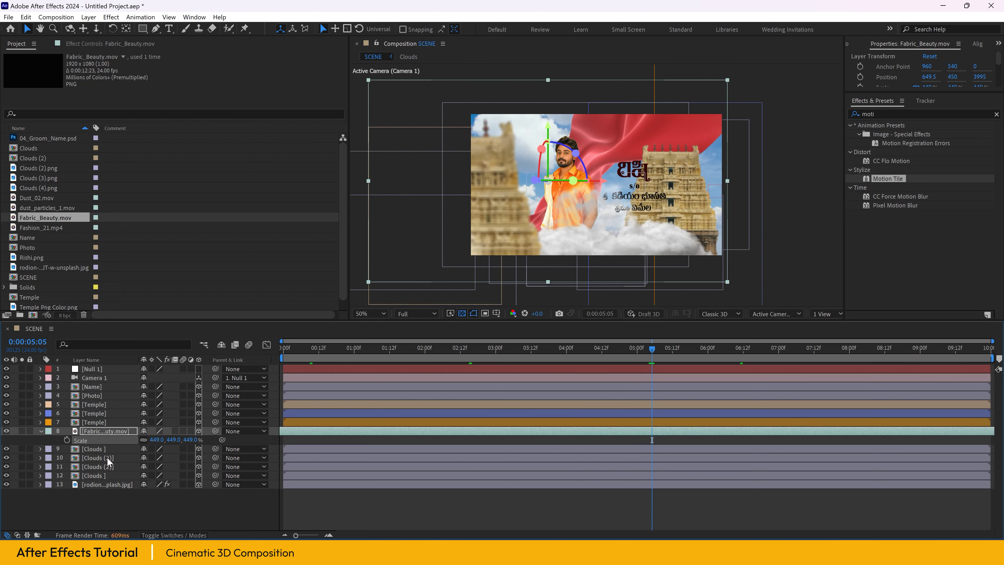
Step: Push the middle Temple layer back to a Z position of 4350.1 and lower it to a Y position of 1635.1
click(94, 413)
drag(695, 233, 689, 212)
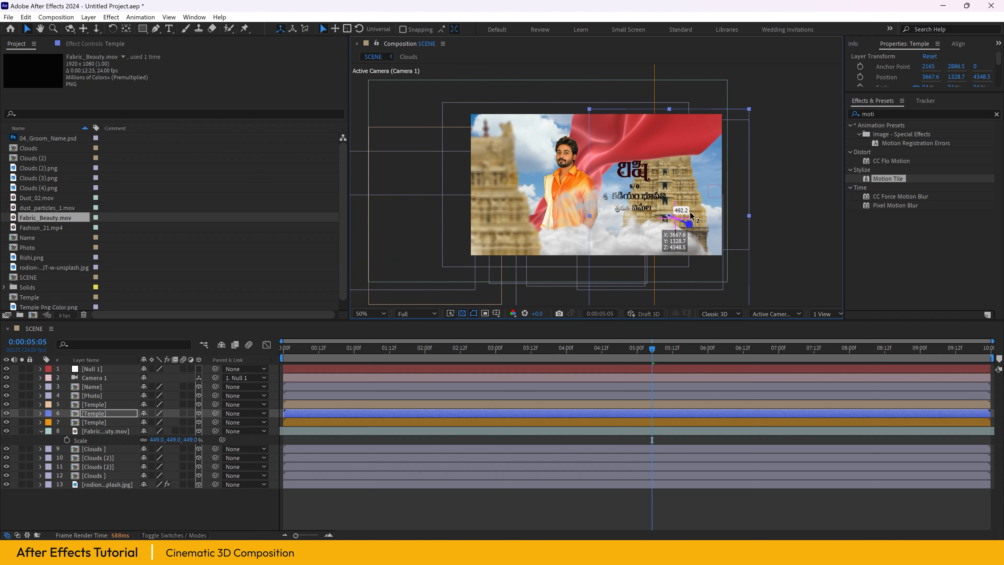
drag(669, 157, 670, 169)
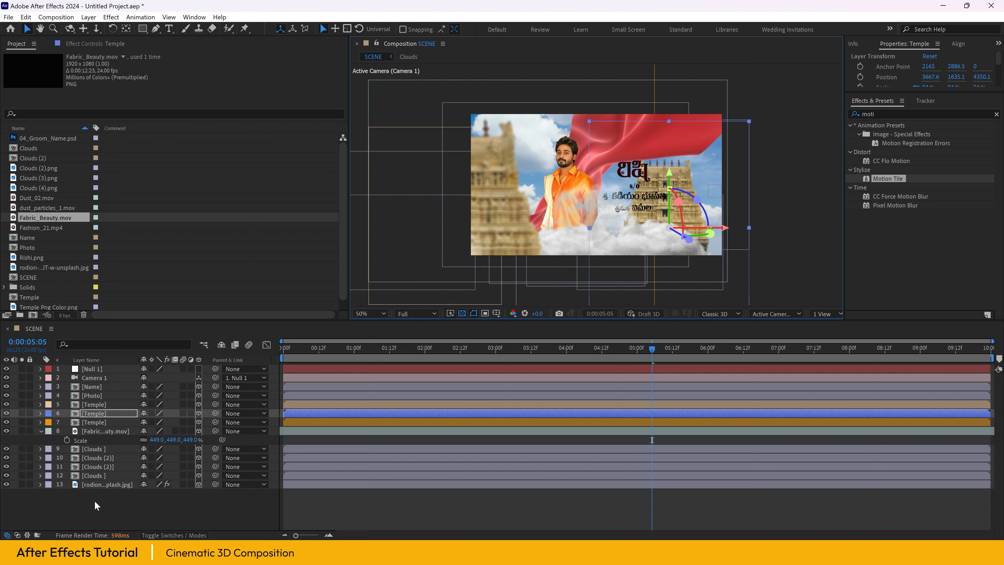
Step: Duplicate the upper Clouds (2) layer and move the copy to the right, in front of the distant temple
click(108, 458)
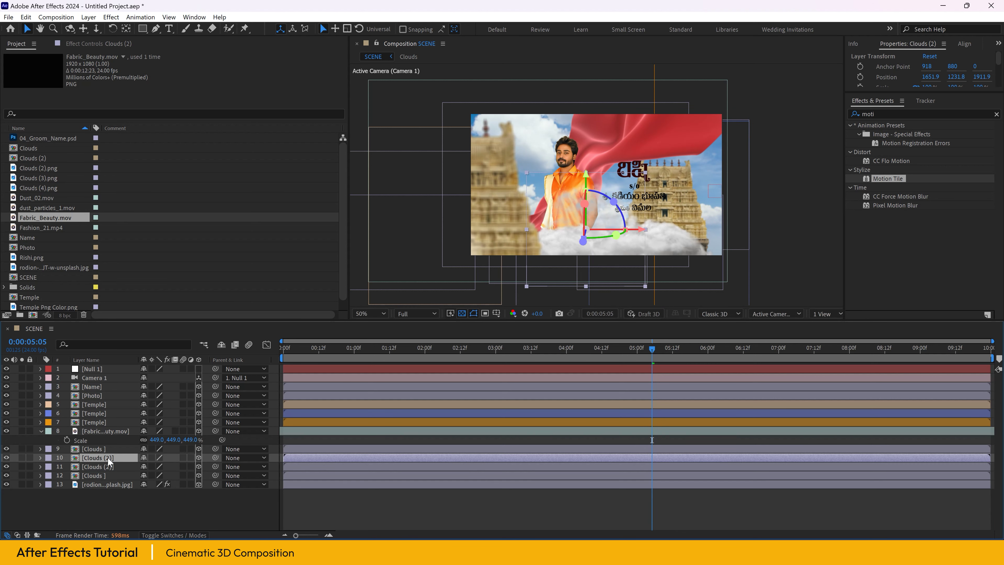
key(ctrl+d)
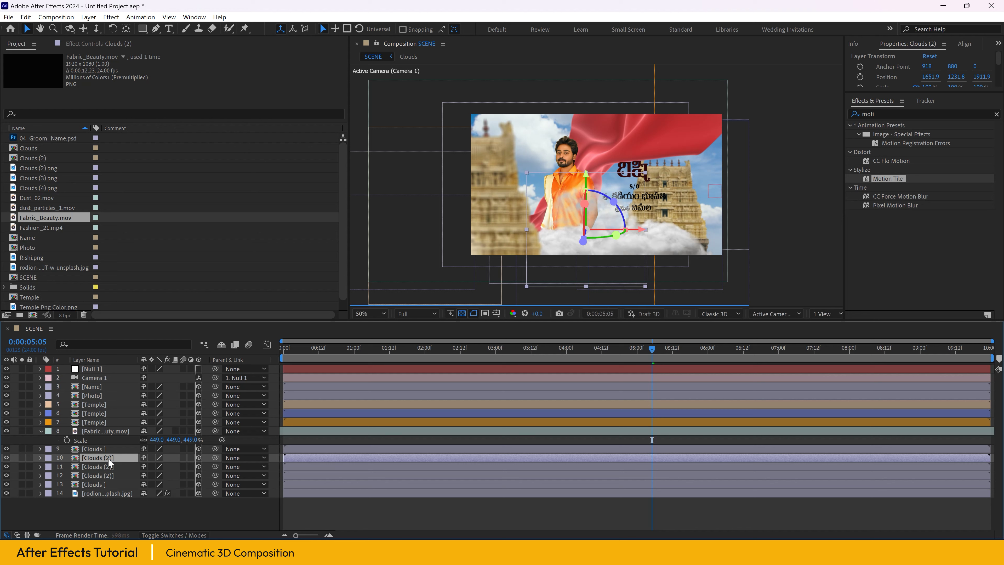
drag(638, 230, 750, 233)
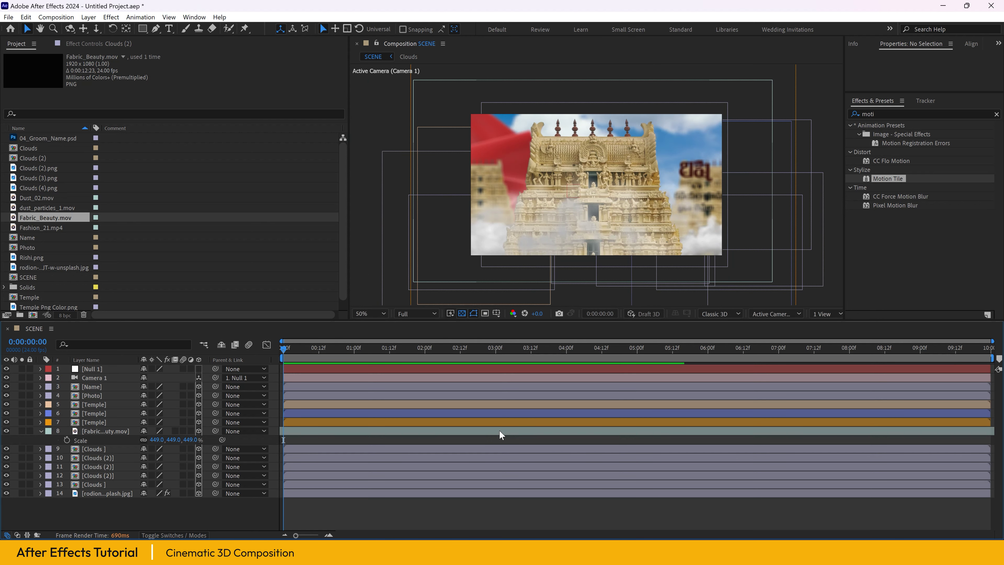
Step: Play back the SCENE animation from the start, check the frame at 0:00:04:18, and collapse the Fabric_Beauty layer's properties
key(space)
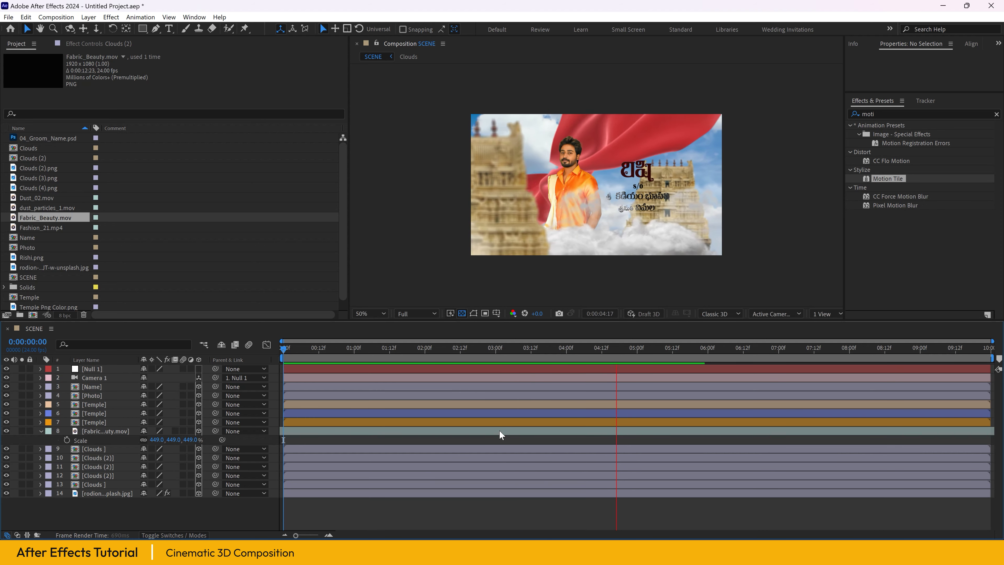
key(space)
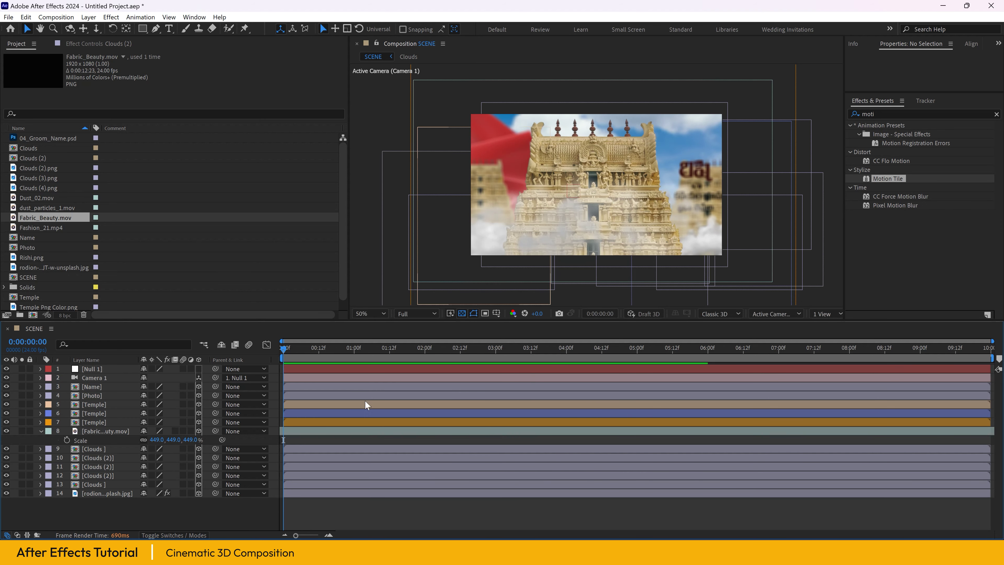
click(439, 347)
click(620, 350)
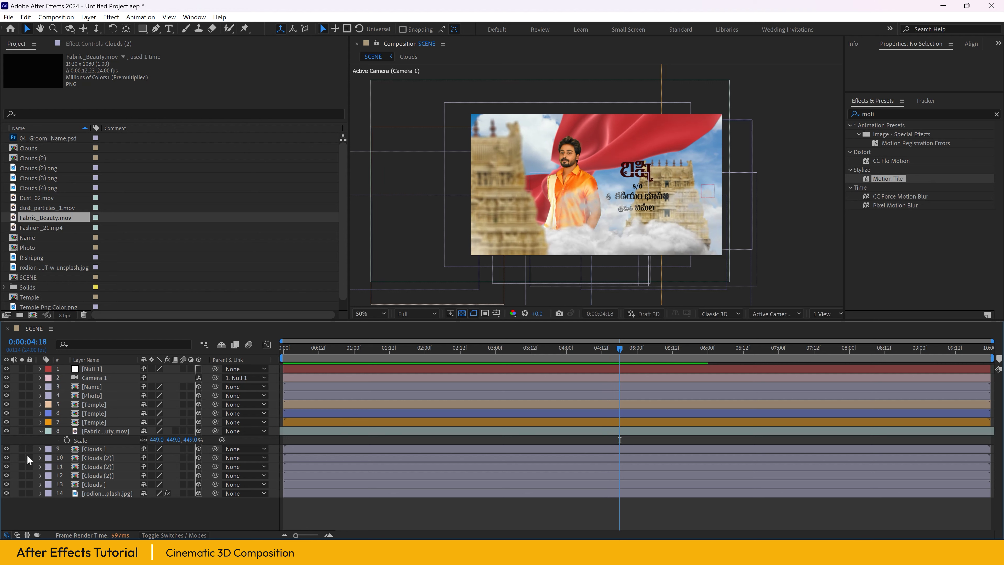
click(40, 430)
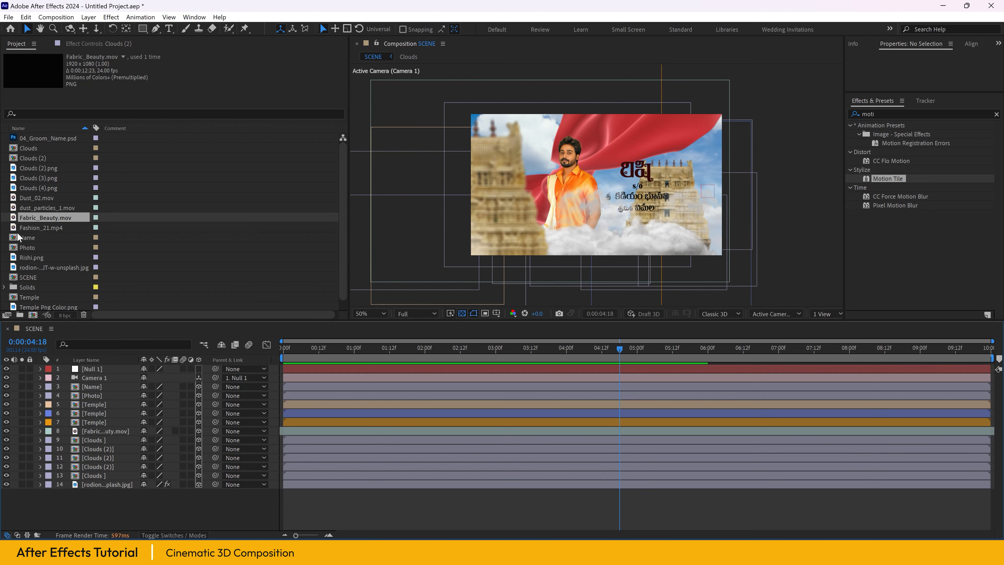
Step: Add Dust_02.mov to SCENE directly below Camera 1 and set its blending mode to Add
click(29, 198)
drag(41, 196, 104, 379)
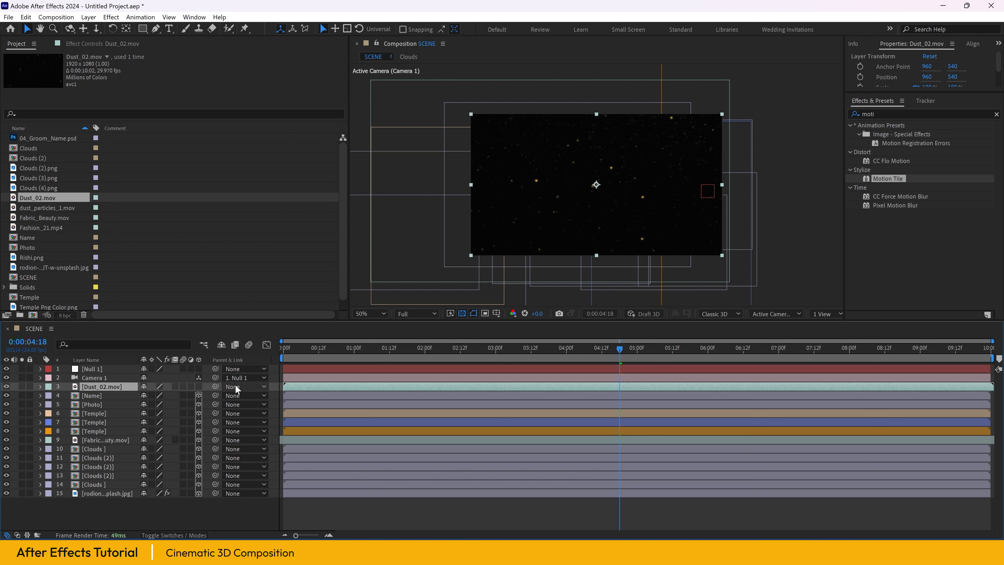
click(17, 535)
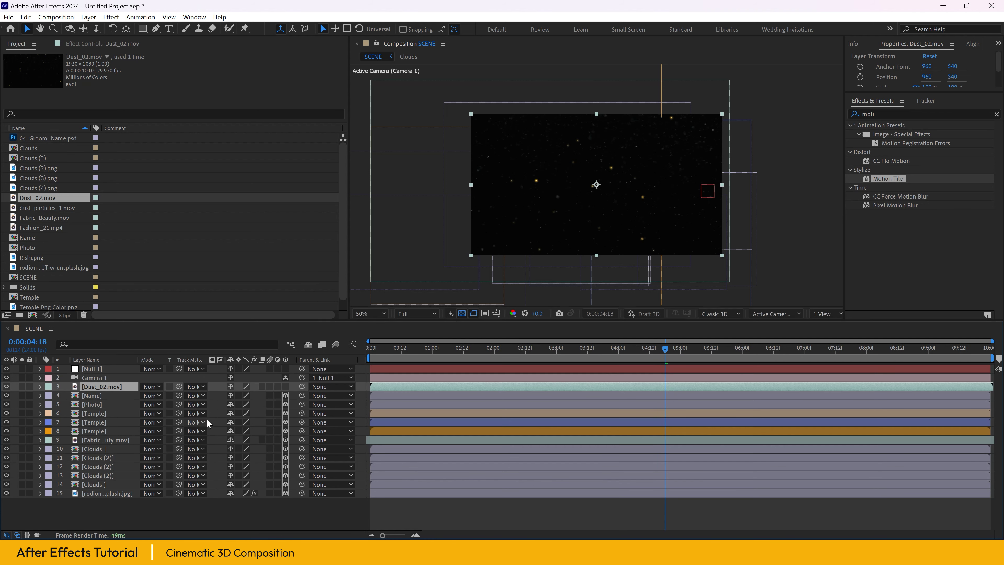
click(154, 386)
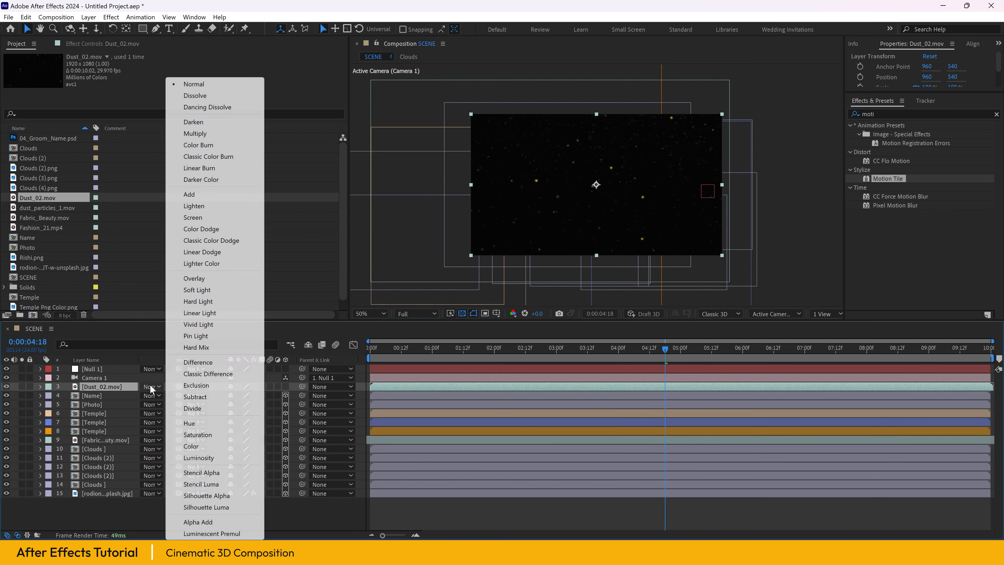
click(189, 194)
drag(447, 347, 524, 354)
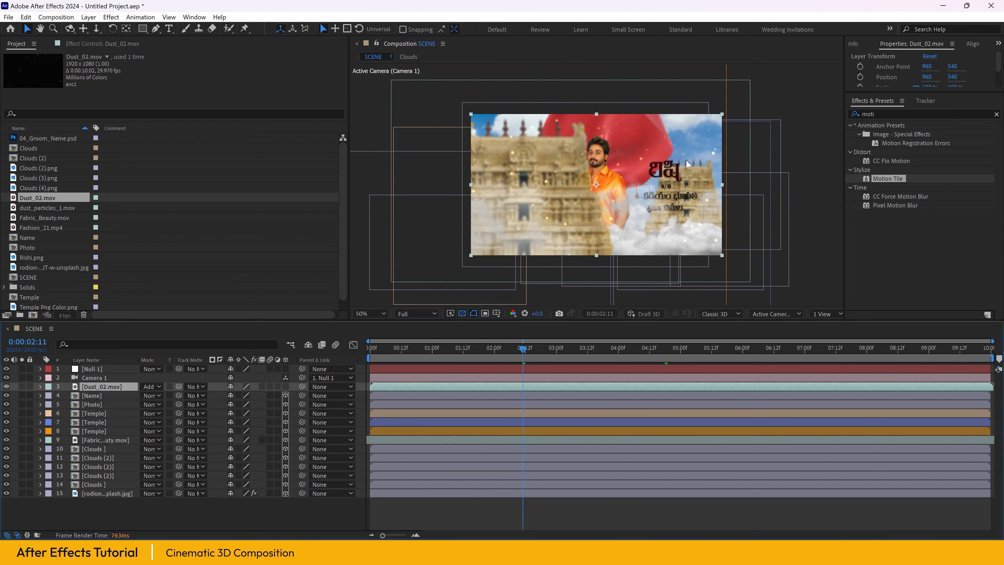
Step: Add dust_particles_1.mov to SCENE directly below the Dust_02 layer and set its blending mode to Add
click(54, 208)
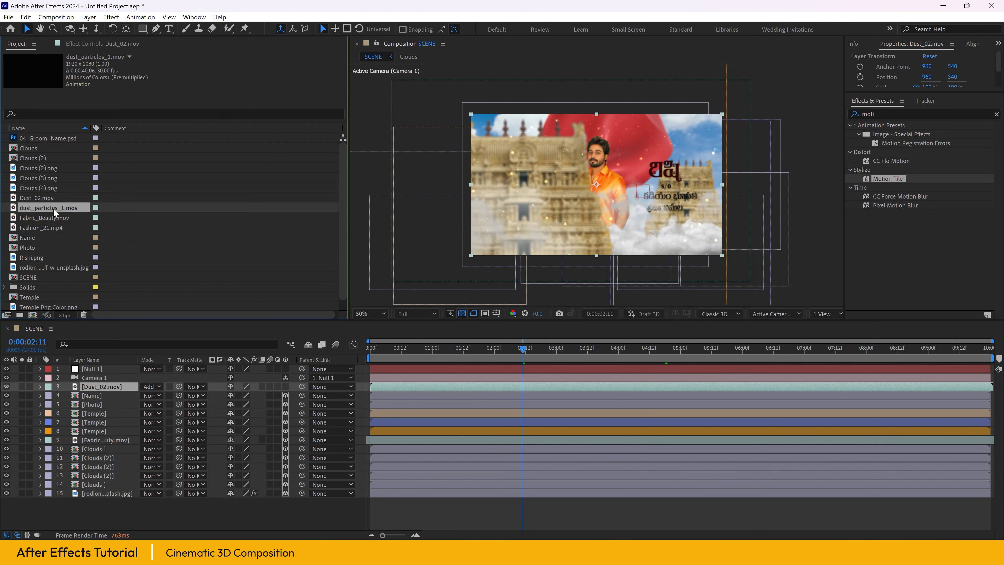
drag(114, 348, 116, 388)
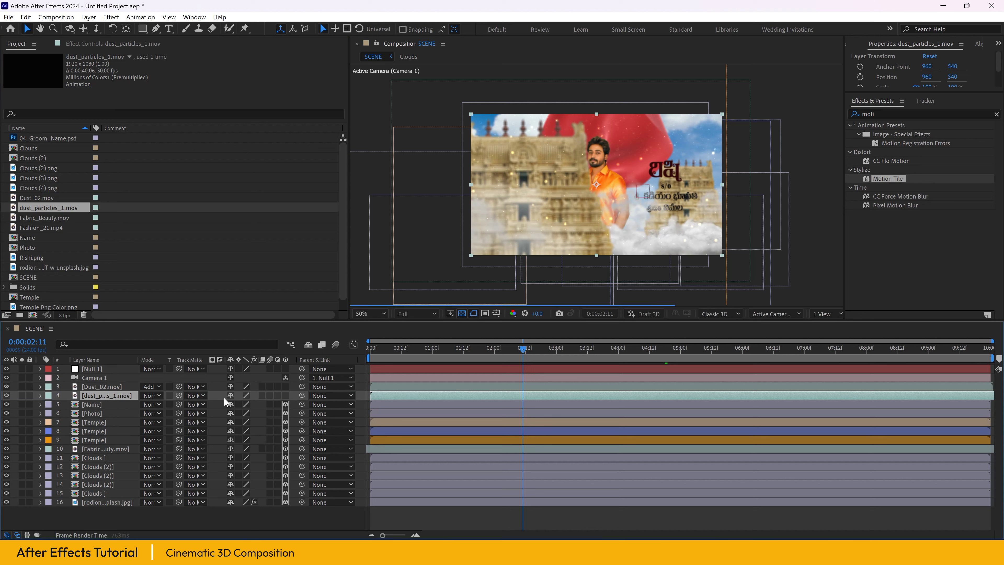
click(151, 395)
click(190, 195)
drag(389, 351, 524, 354)
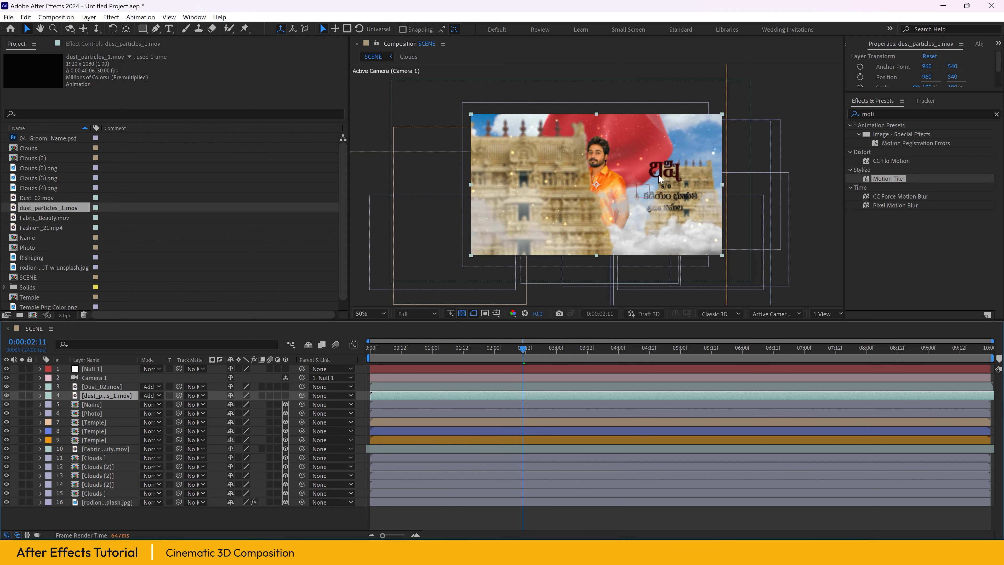
Step: Create an adjustment layer in SCENE and apply the Curves effect to it
right_click(190, 522)
mouse_move(294, 394)
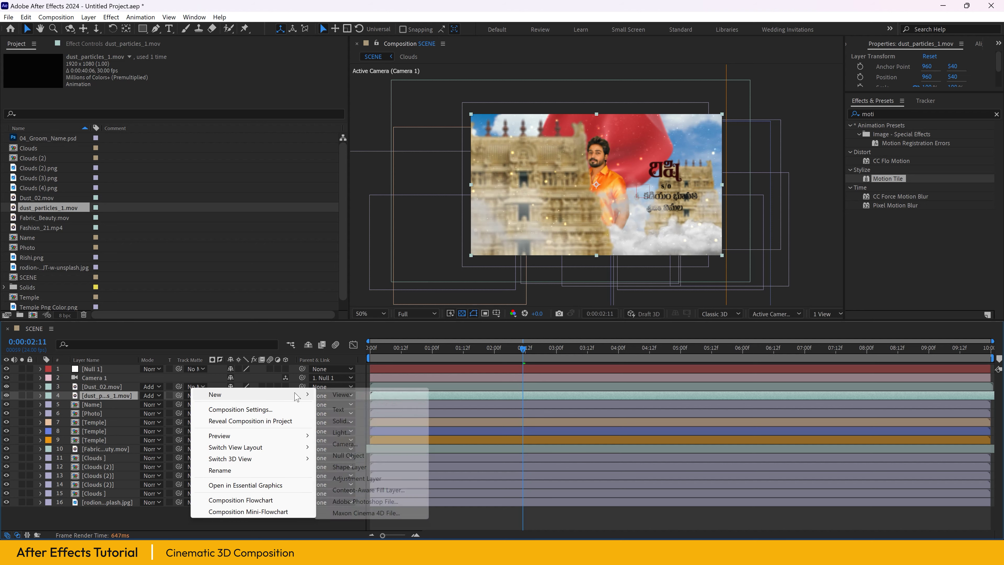
click(351, 479)
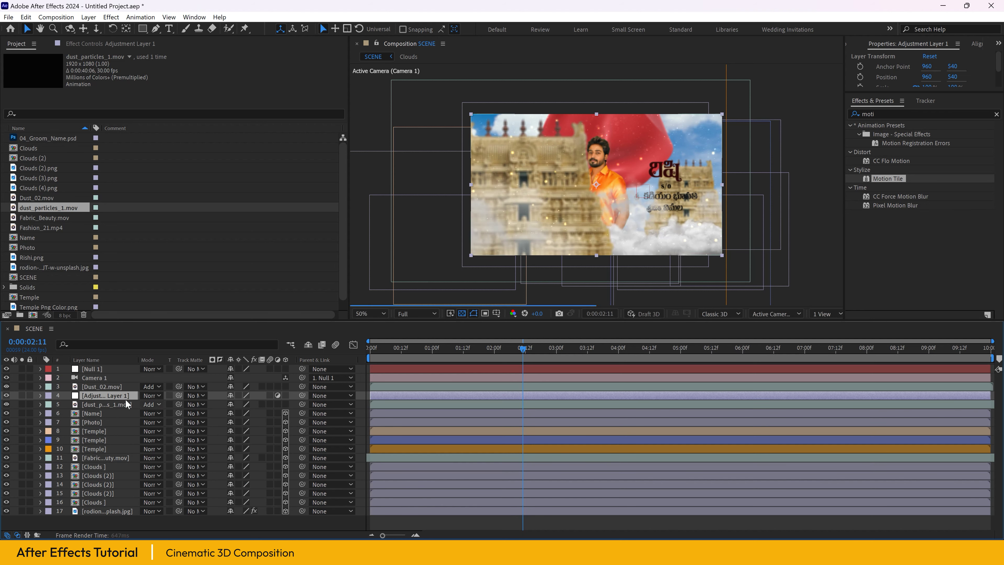
key(ctrl+space)
text(cur)
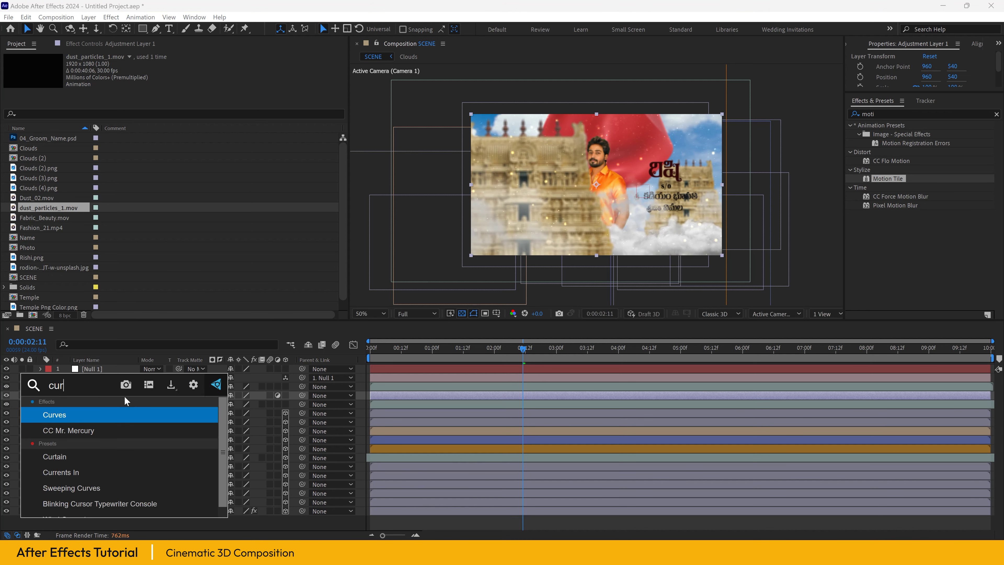
click(97, 415)
Step: Shape the RGB curve into a slight S for more contrast and move the adjustment layer above all other layers
drag(56, 204, 59, 205)
drag(117, 144, 117, 139)
drag(98, 398, 98, 366)
Step: At 0:00:05:00, fine-tune the shadow and highlight points of the RGB curve, keeping a gentle S shape
click(654, 353)
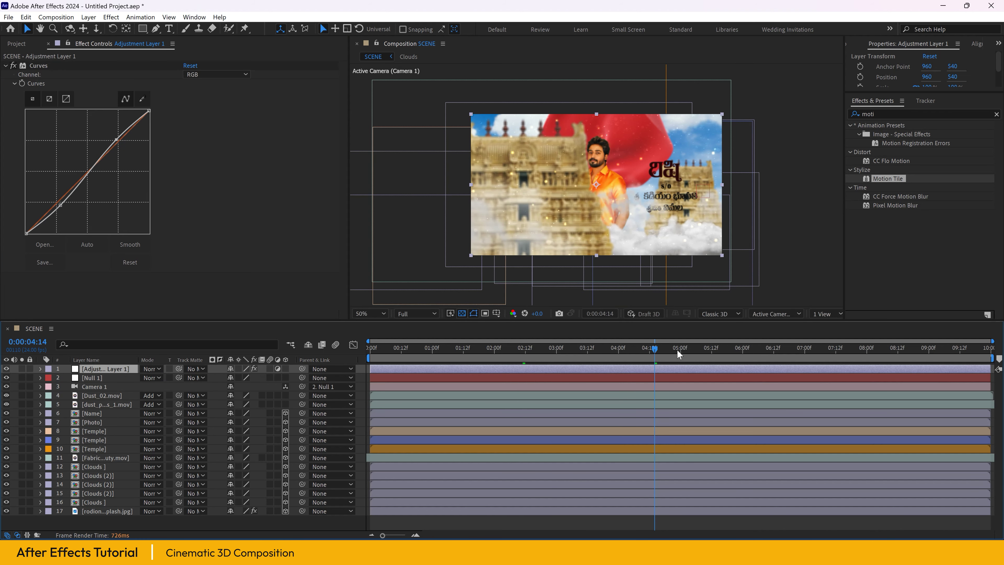
click(677, 353)
key(period)
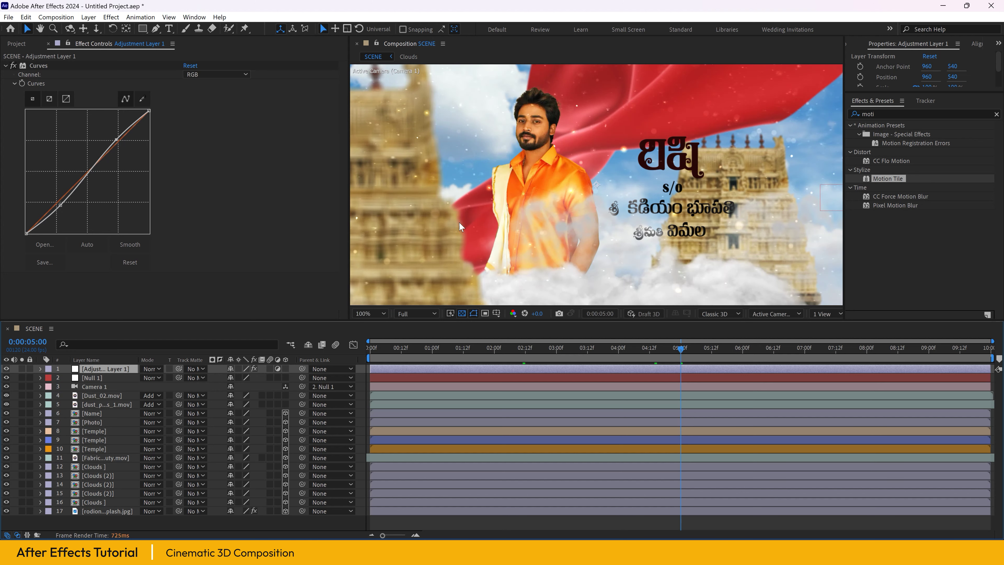
drag(62, 205, 73, 216)
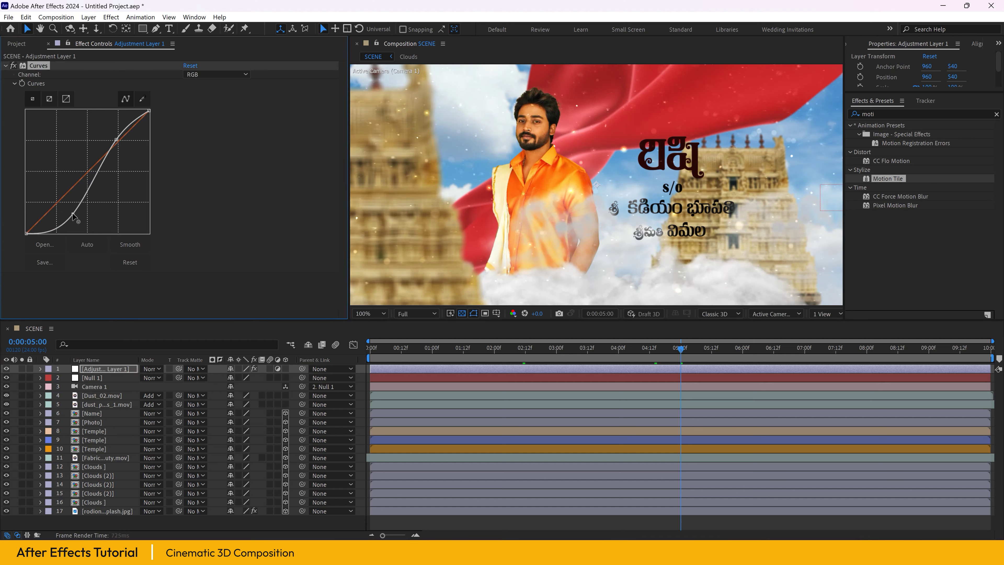
drag(57, 201, 61, 205)
drag(113, 139, 117, 137)
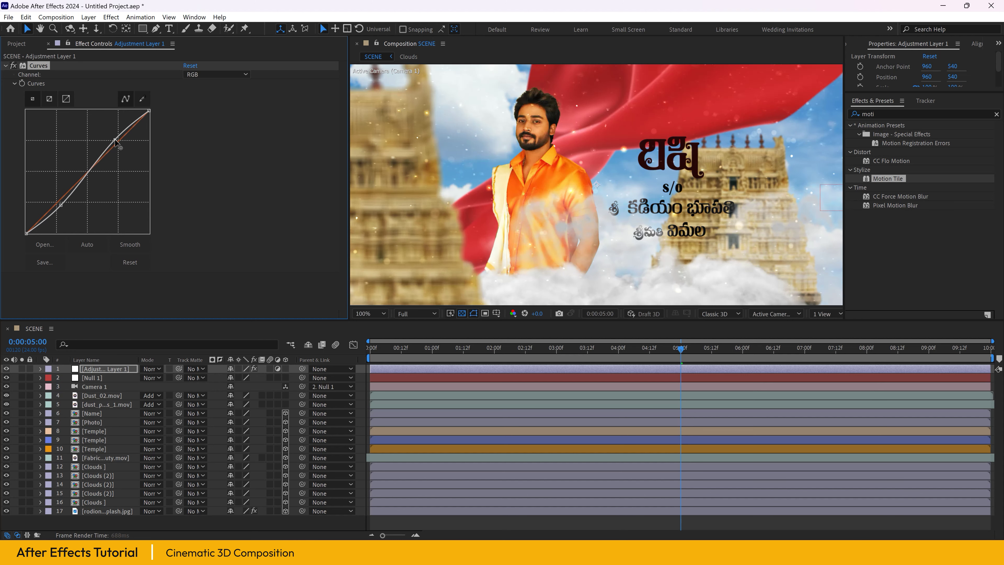
key(shift+slash)
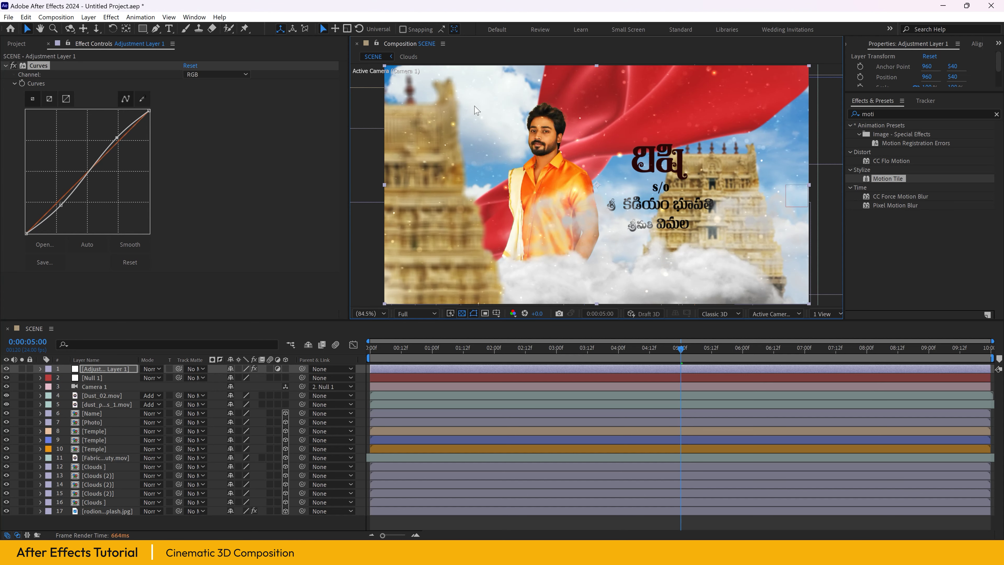
Step: Try a blue-channel curve on the adjustment layer that raises the darker tones and lowers the brighter tones
click(206, 74)
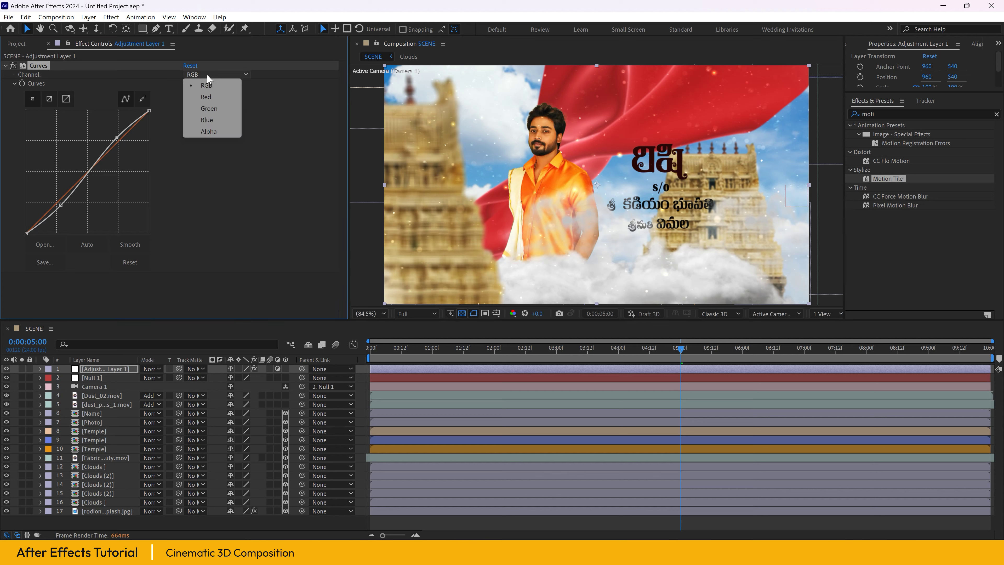
click(209, 121)
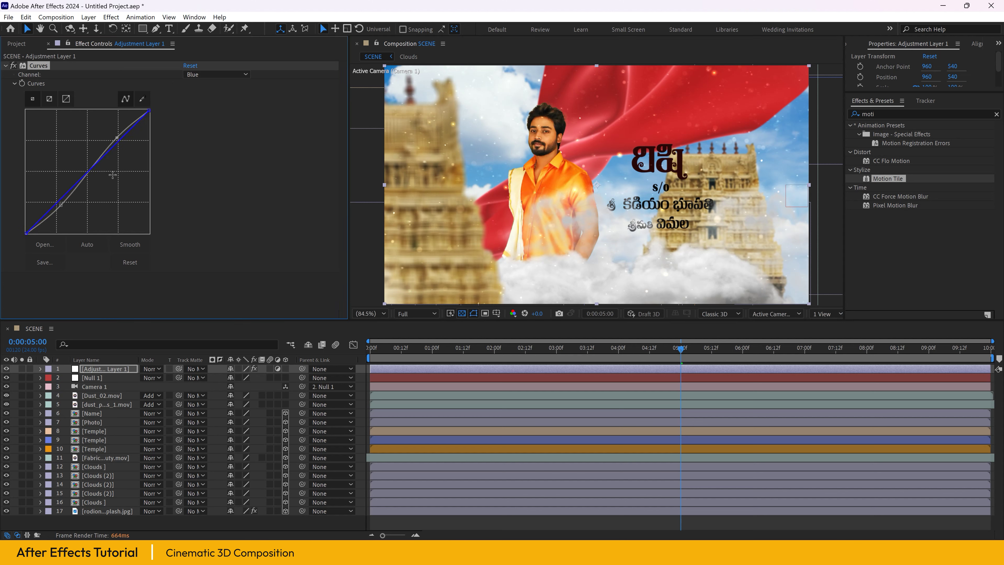
drag(86, 172, 75, 164)
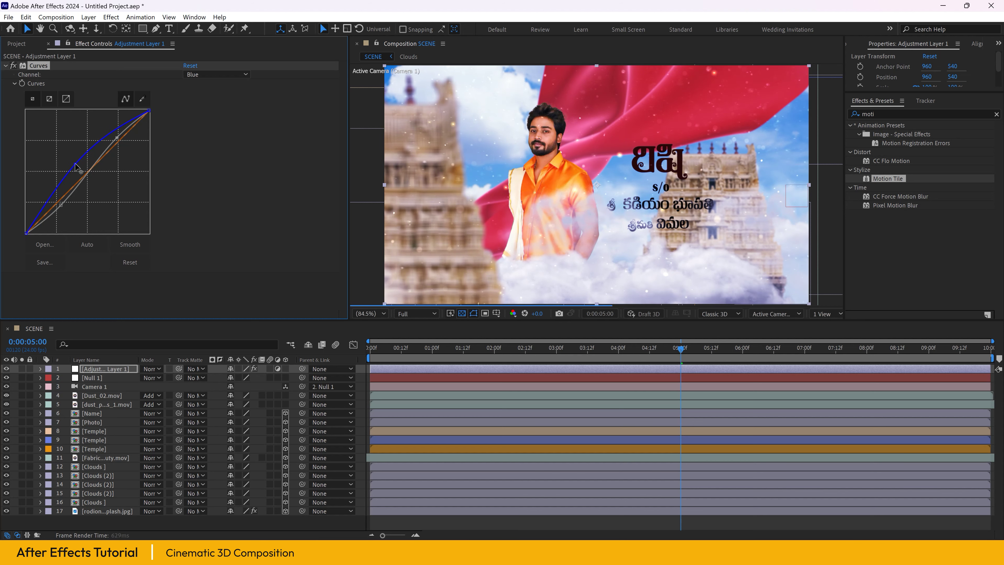
click(96, 174)
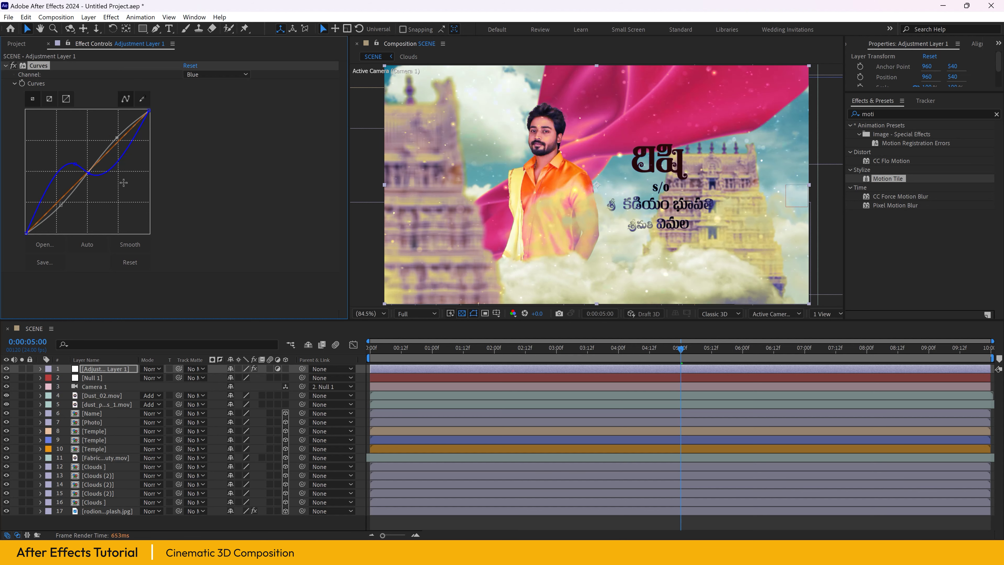
Step: Undo the blue curve edits and switch the Curves effect back to the RGB channel
key(ctrl+z)
key(ctrl+z)
key(ctrl+z)
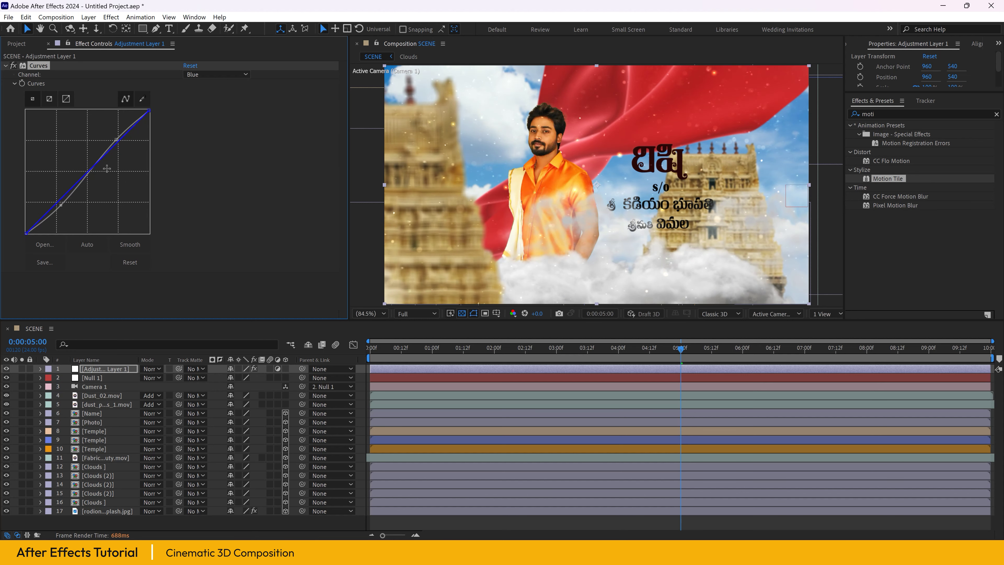
click(193, 74)
click(197, 82)
Step: Inspect the graded composition, select the Null 1 layer, and scrub the timeline to 0:00:07:07 to check the camera move
key(period)
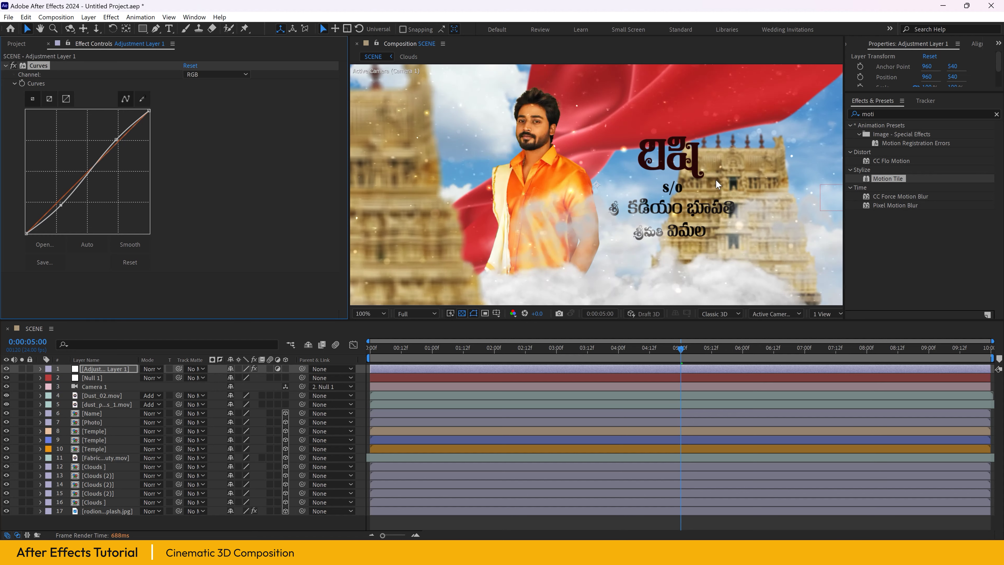
key(comma)
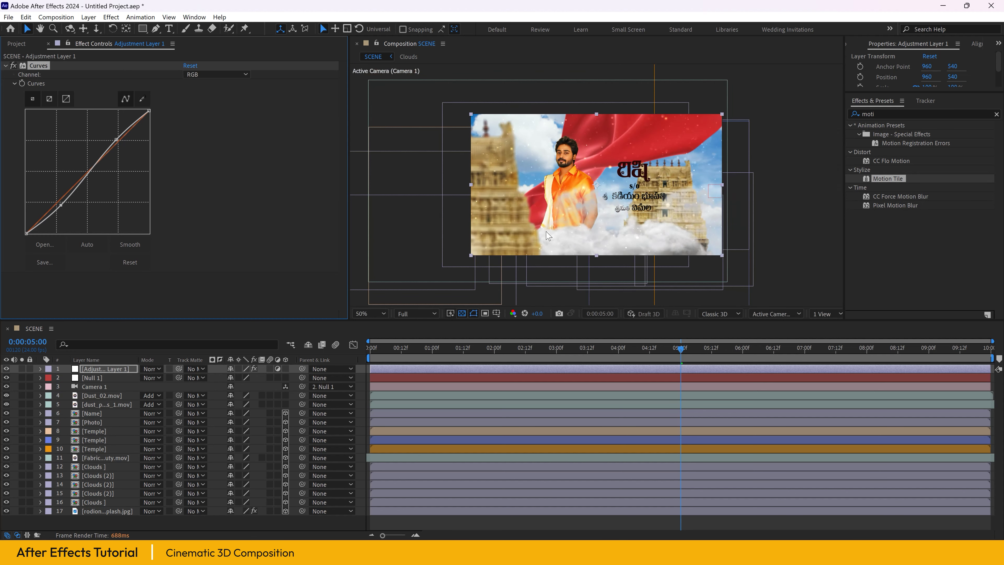
scroll(732, 139, up, 1)
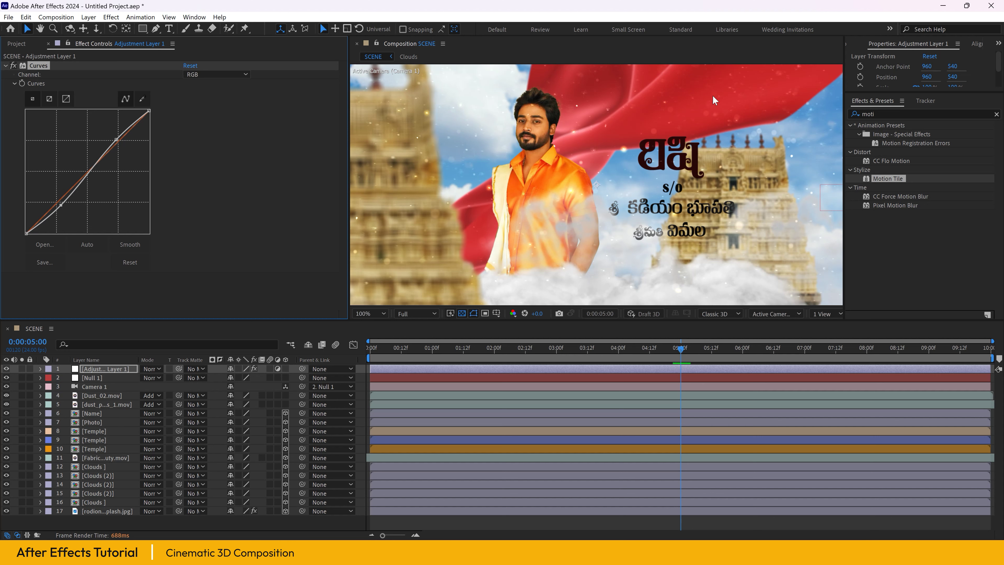
click(93, 378)
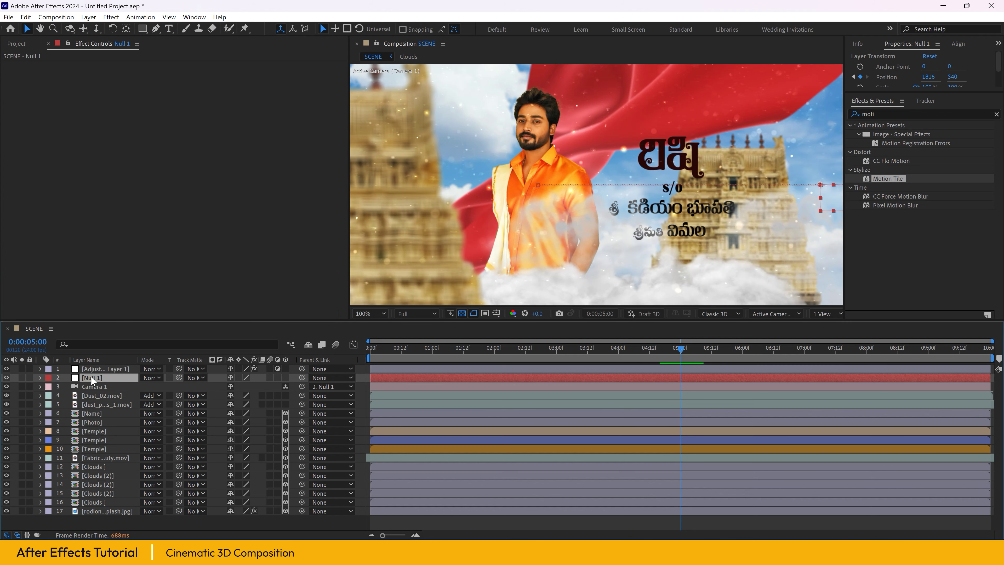
drag(593, 349, 865, 341)
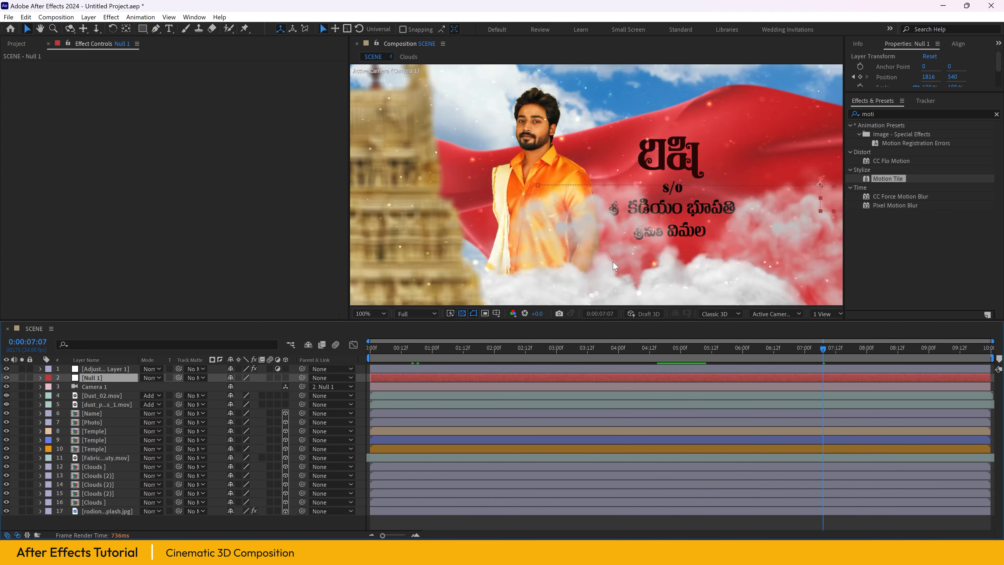